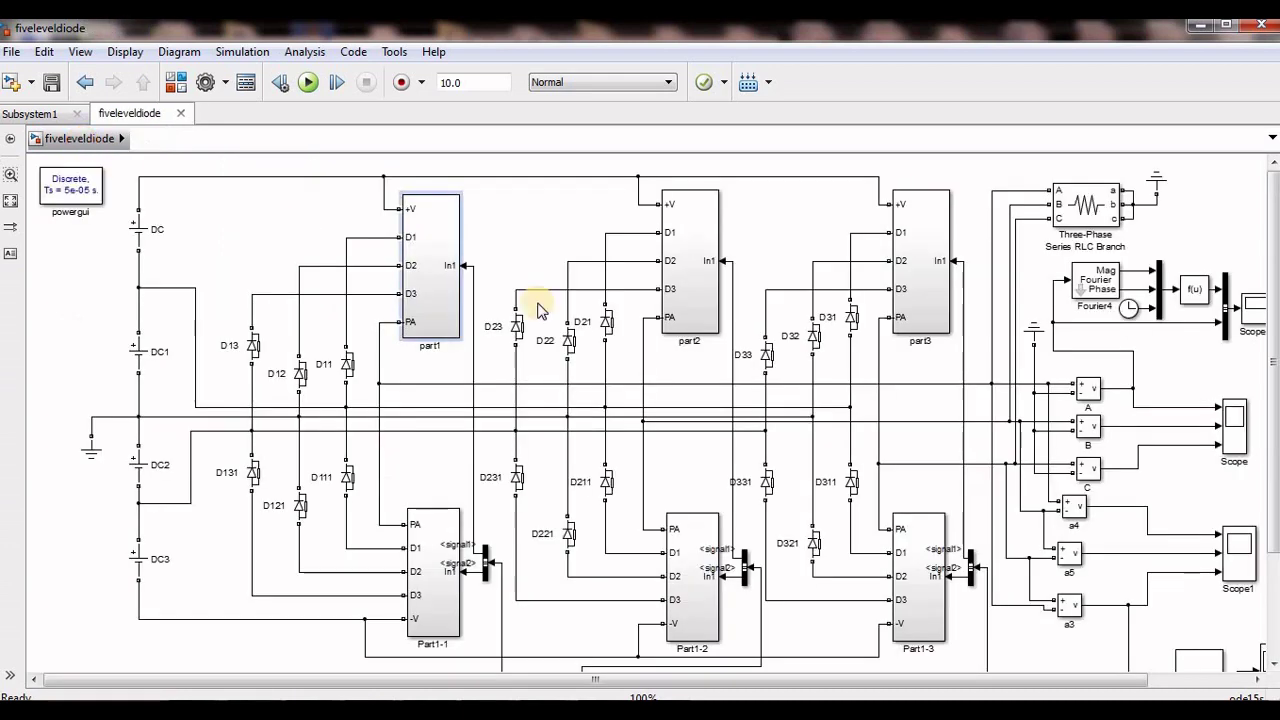
Inspect the Part1-1 subsystem's G5–G8 switches and gate signal wiring, and return to the top-level fiveleveldiode model
click(428, 238)
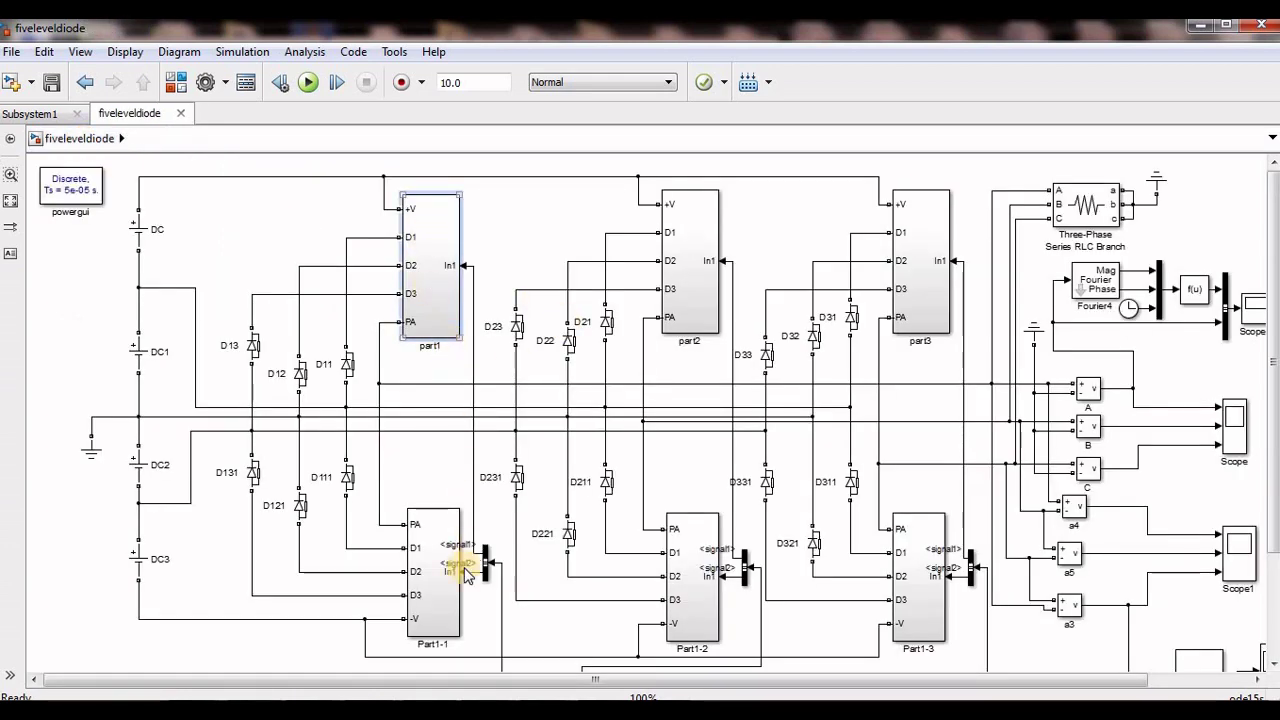
double_click(443, 538)
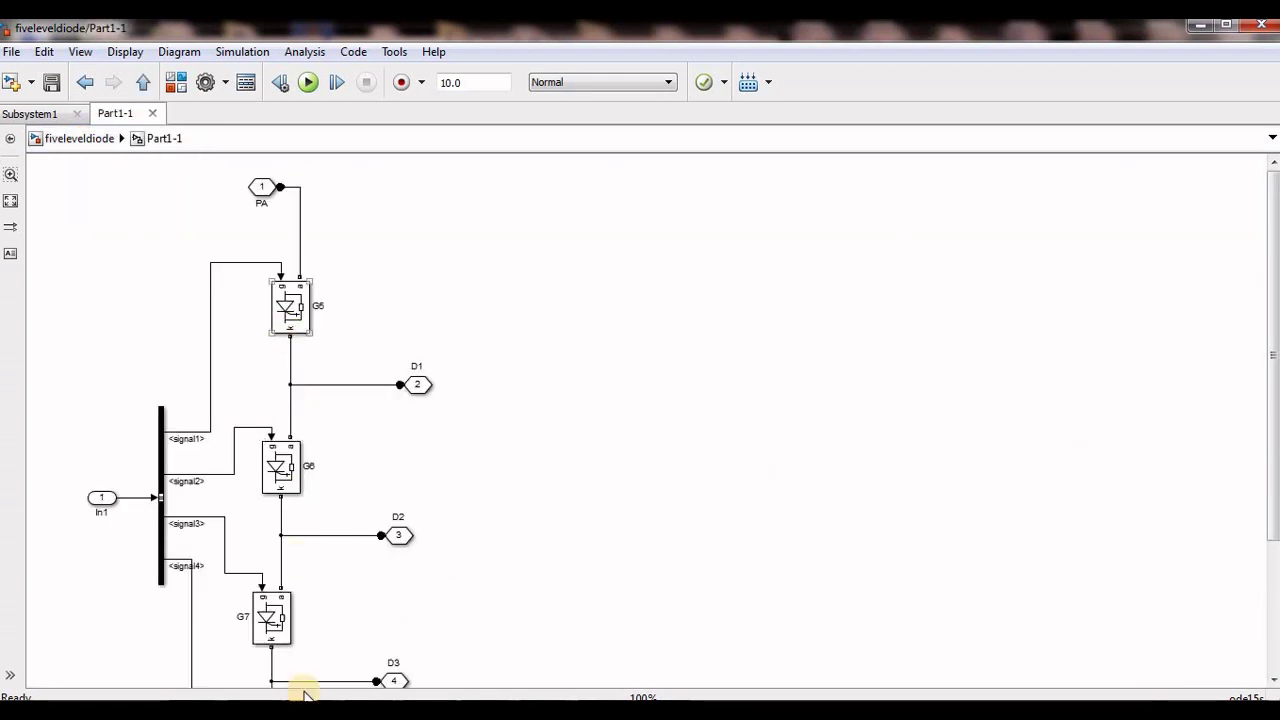
scroll(371, 263, down, 3)
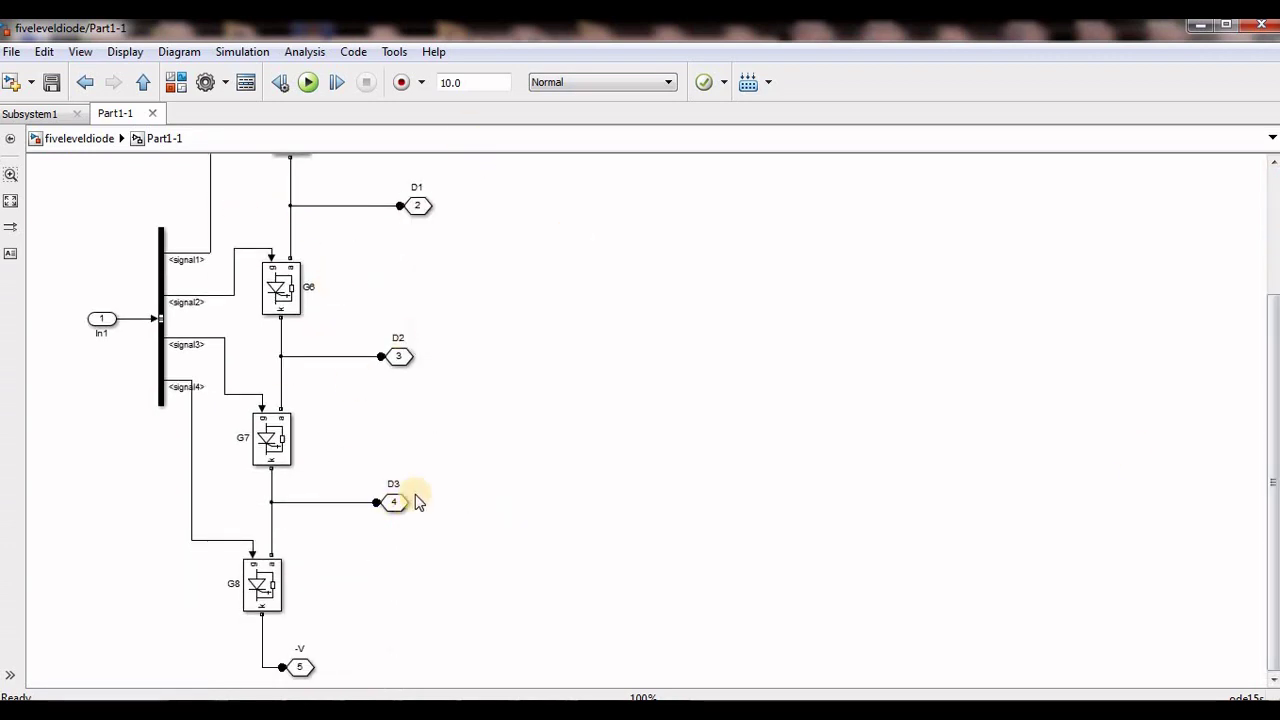
drag(192, 208, 74, 505)
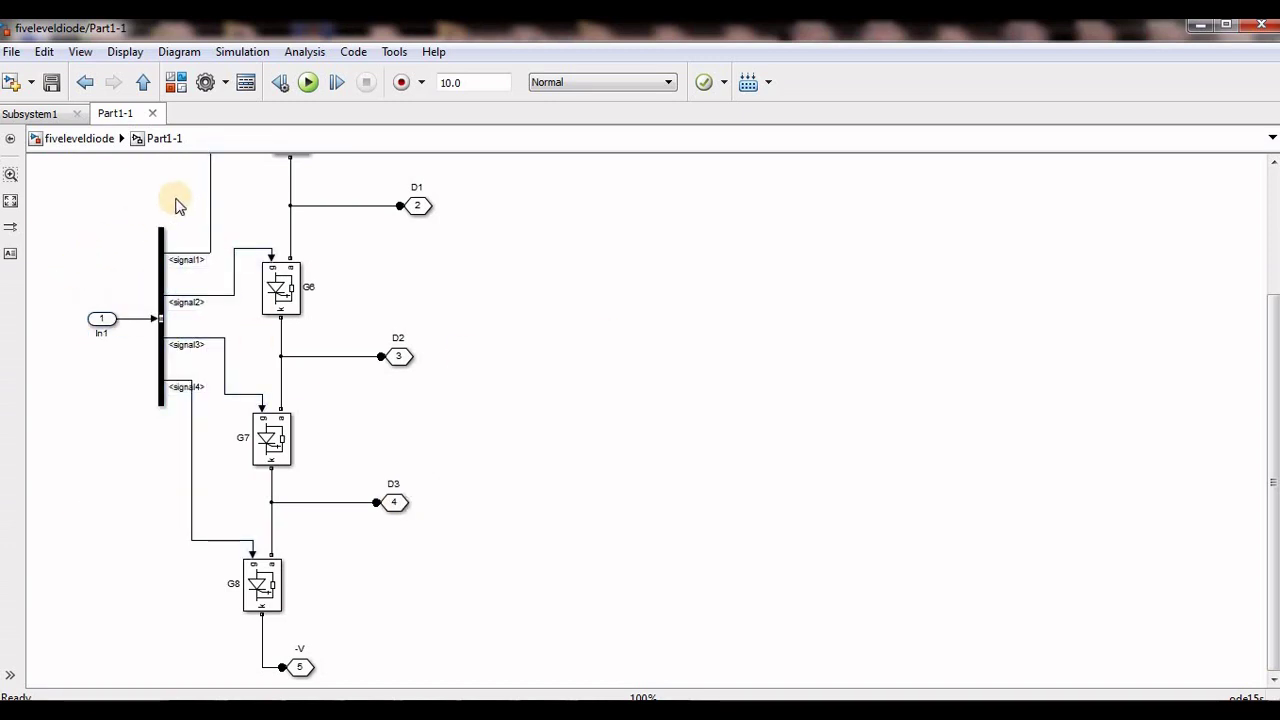
drag(198, 190, 95, 458)
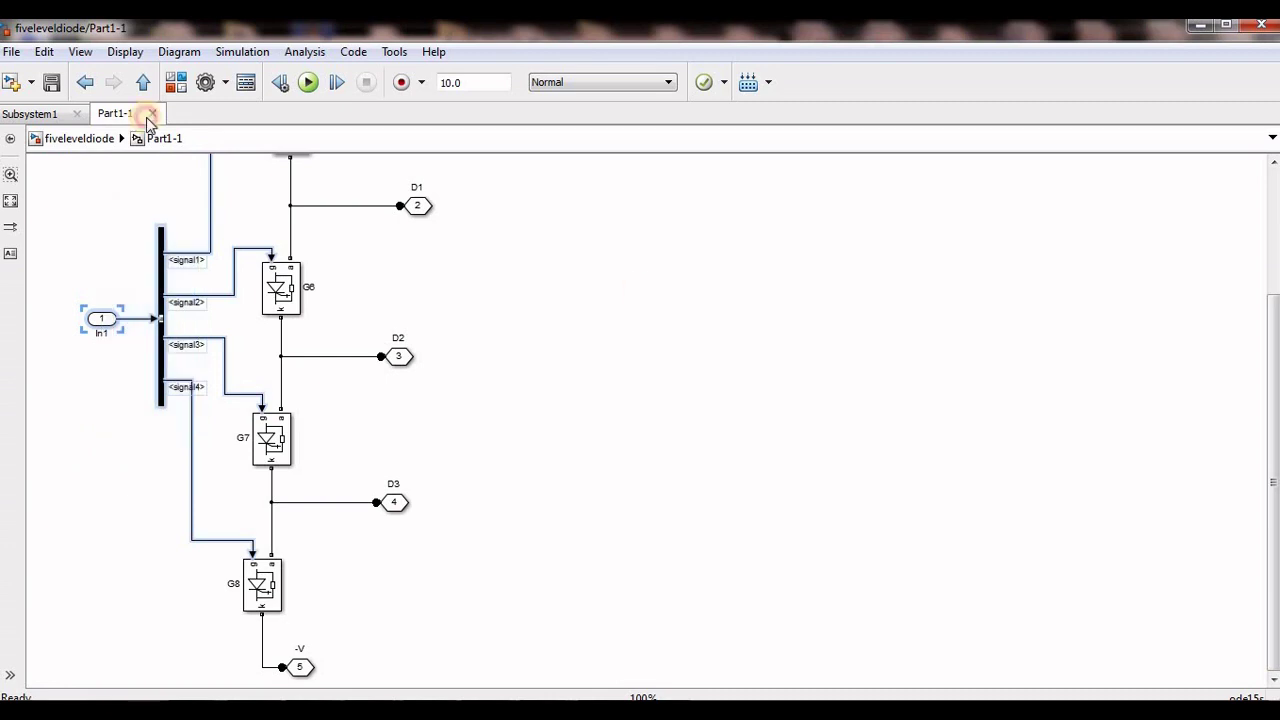
click(62, 138)
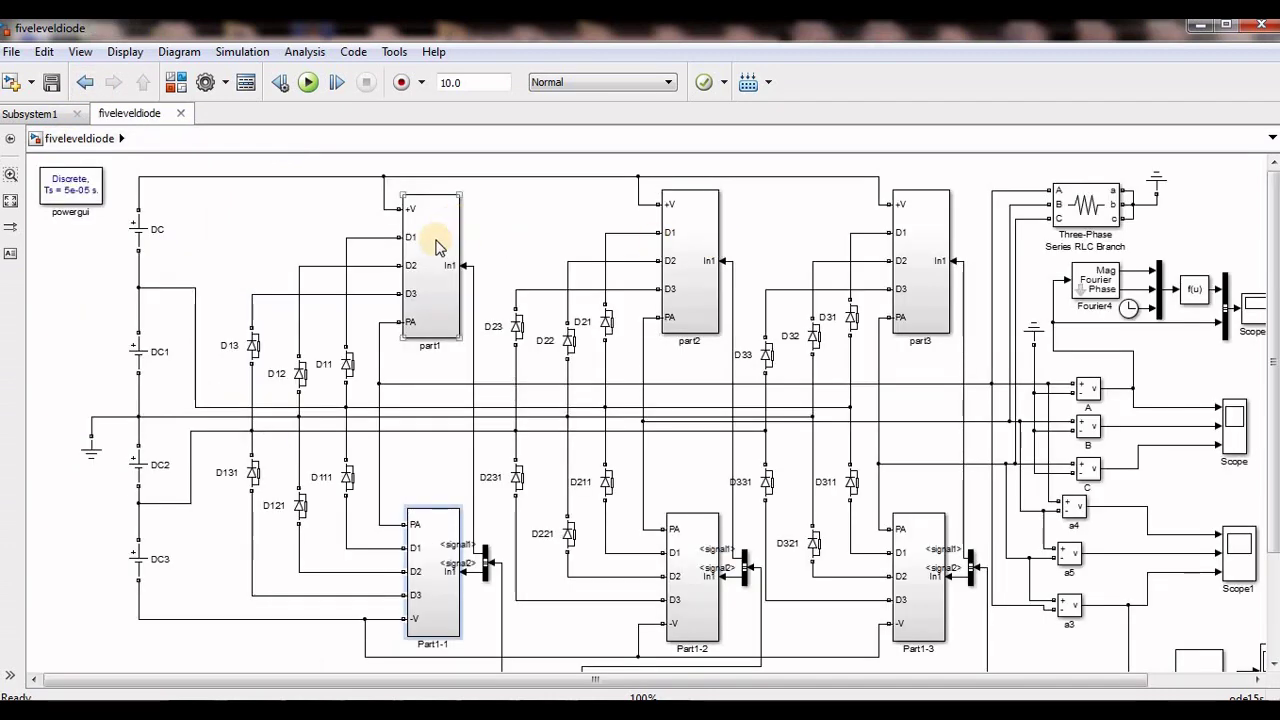
Compare the PA connection between part1 and Part1-1 with the PowerPoint circuit slide, and trace the phase output line in Simulink
drag(408, 326, 407, 521)
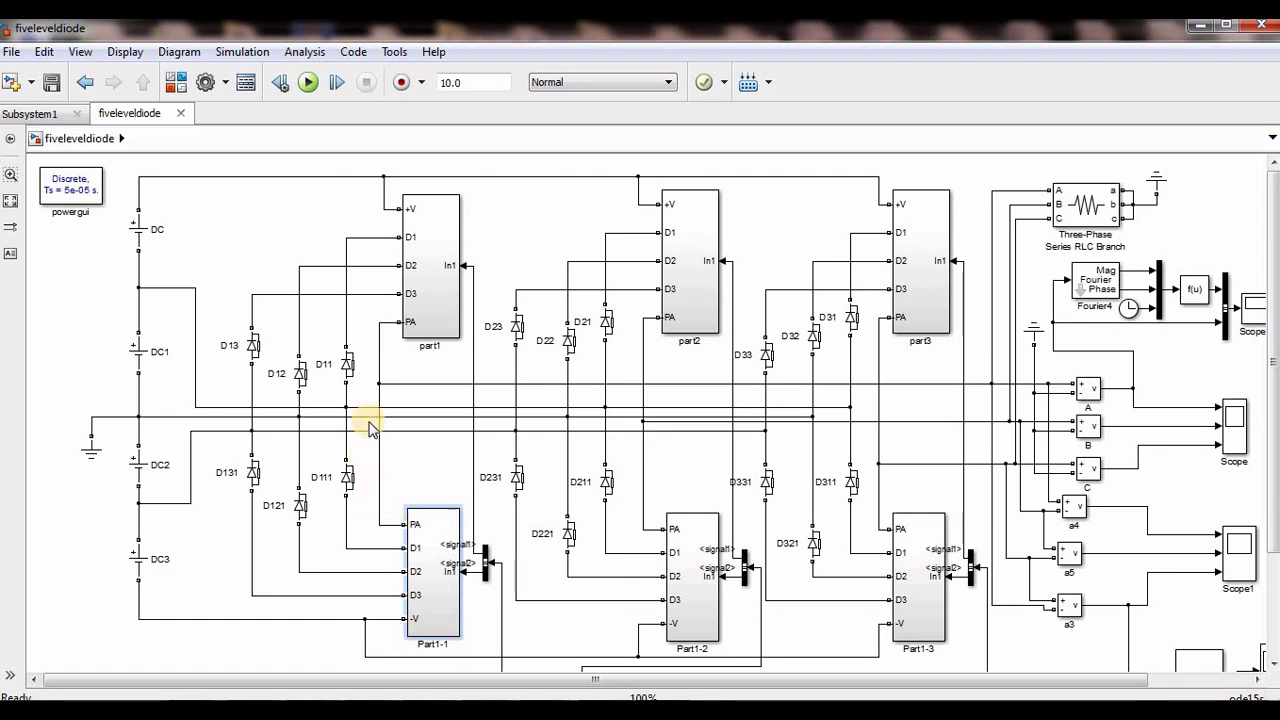
key(alt+Tab)
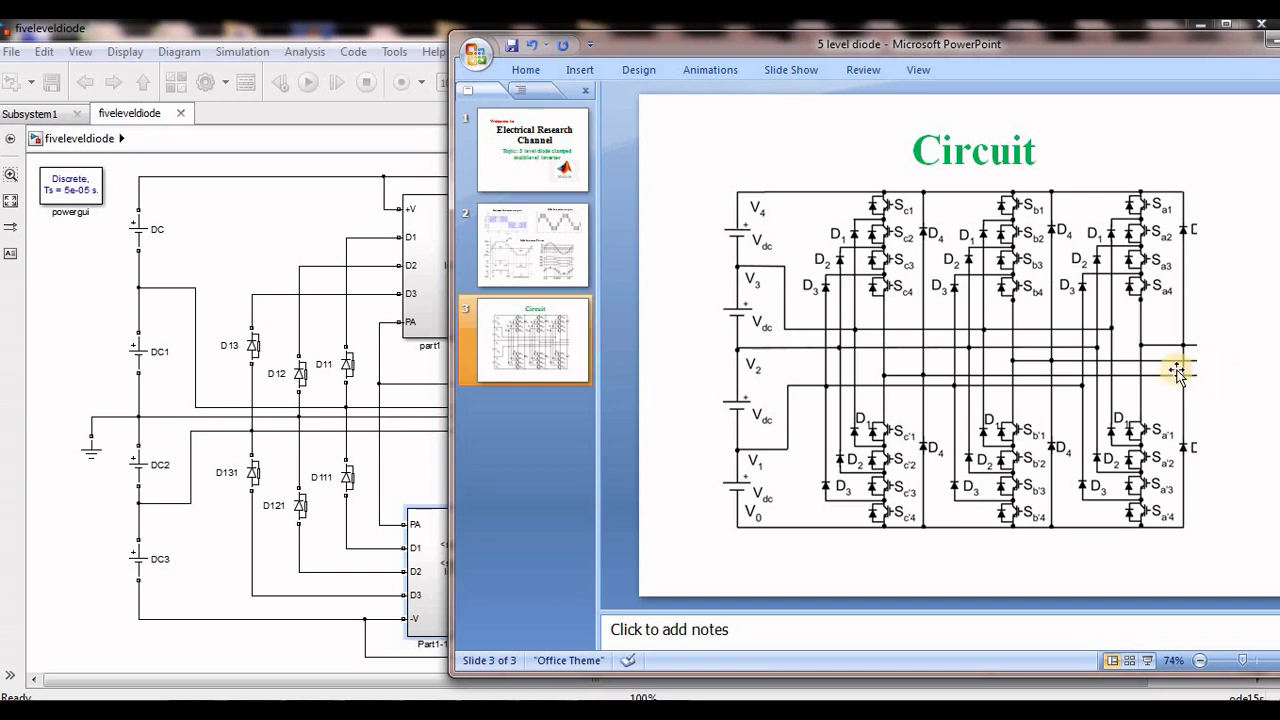
click(370, 285)
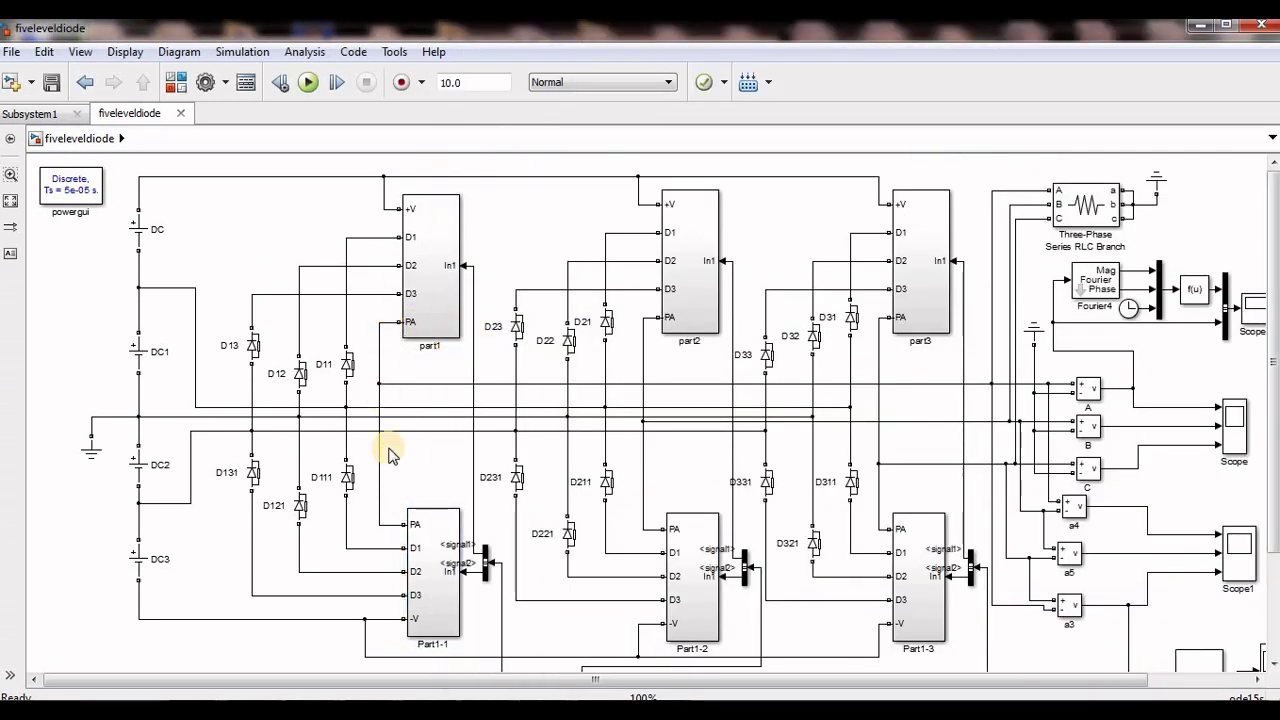
click(408, 385)
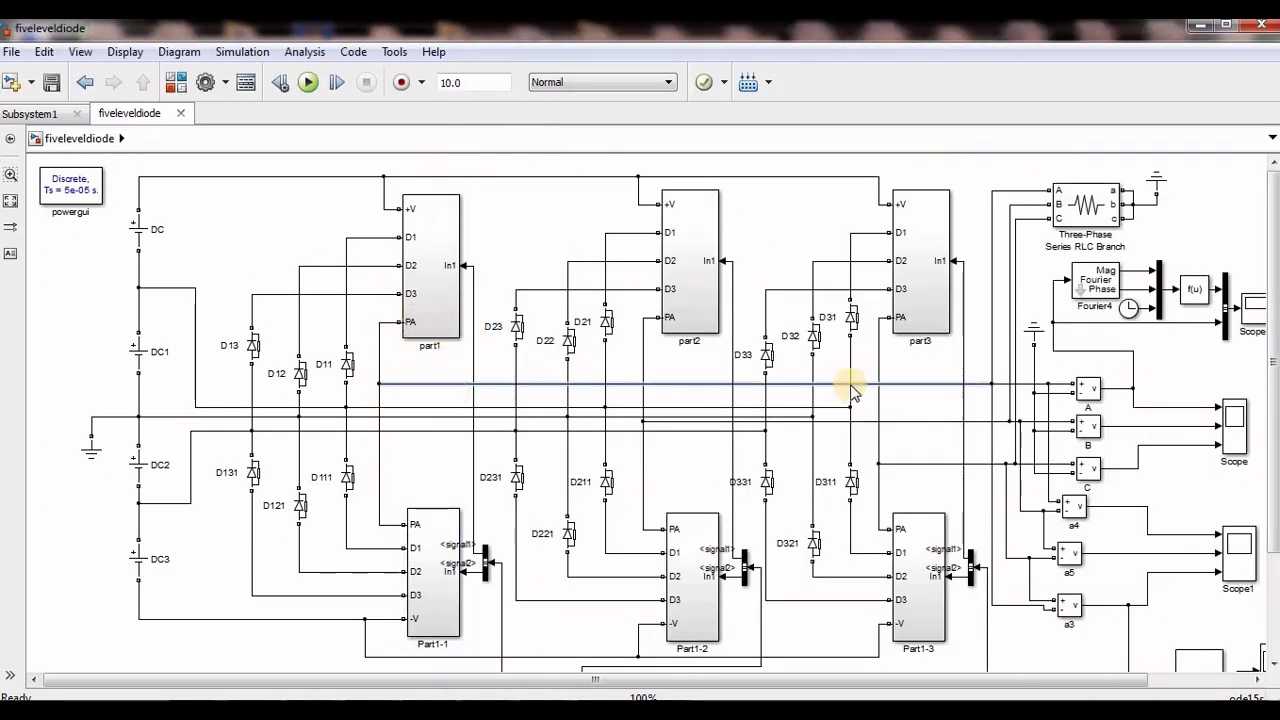
click(436, 256)
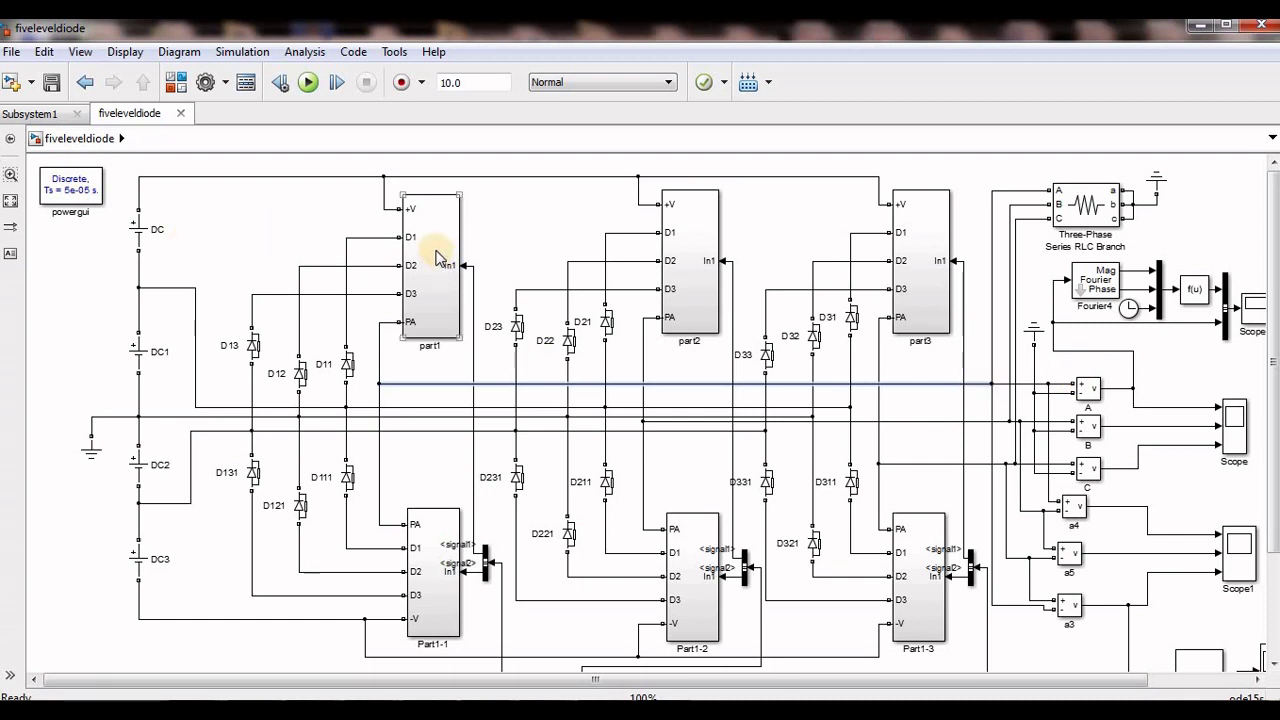
drag(424, 258, 527, 224)
right_click(527, 224)
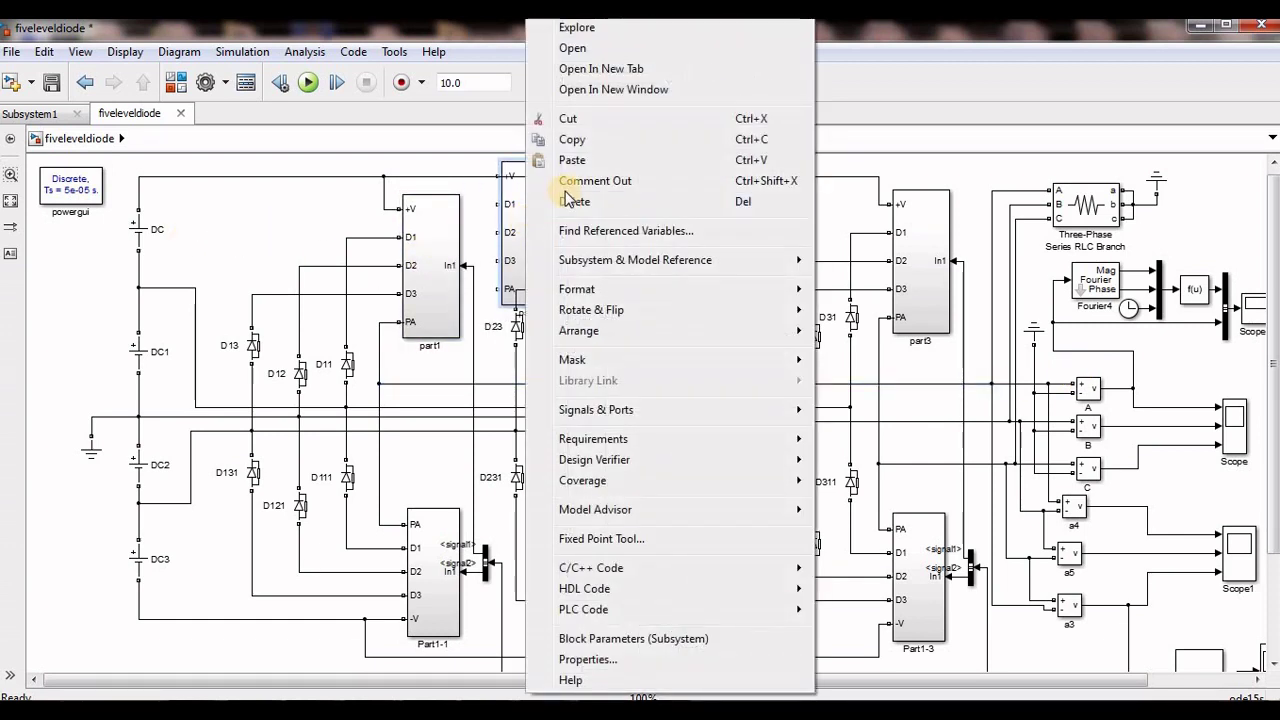
click(574, 203)
click(693, 225)
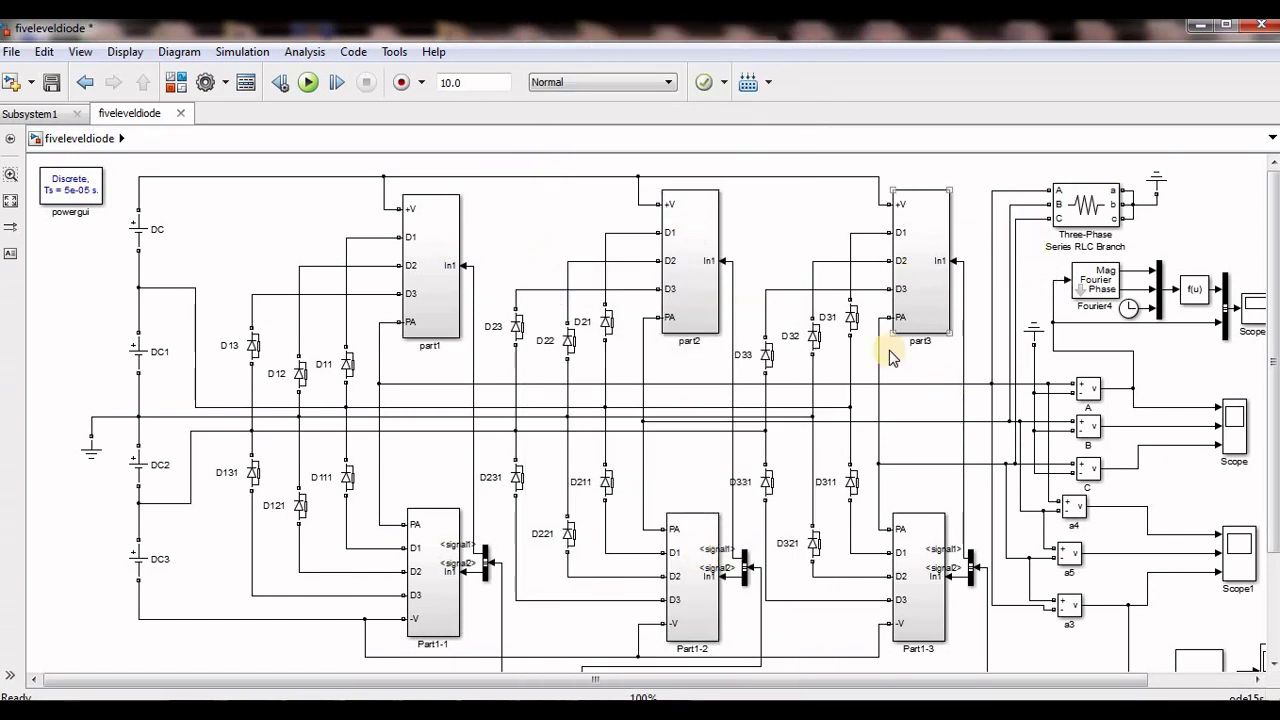
click(884, 562)
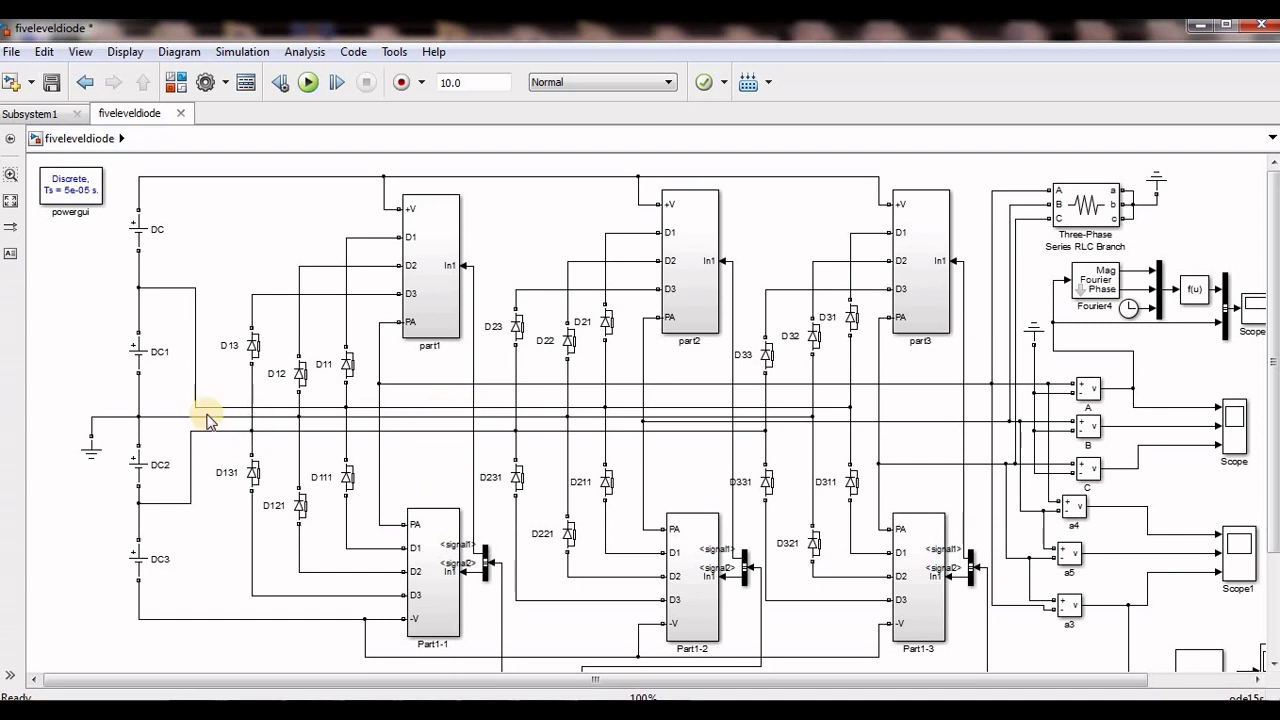
click(158, 460)
click(486, 280)
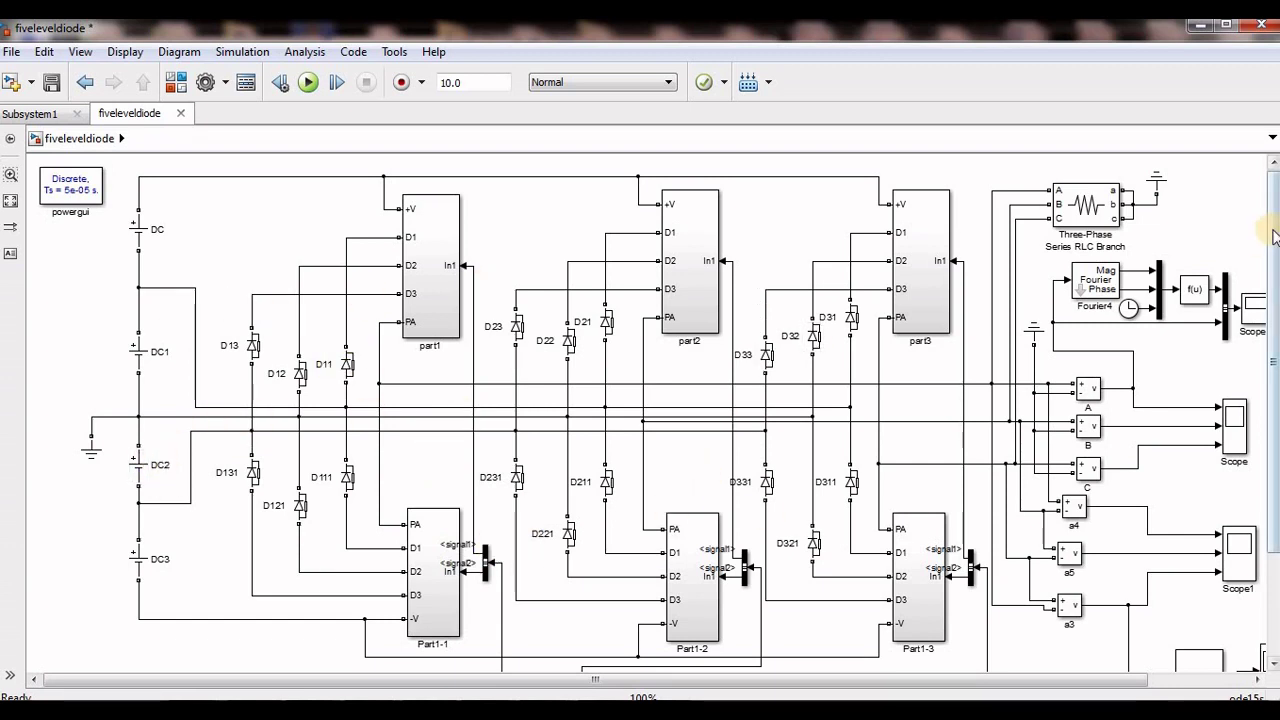
Look inside the masked Subsystem1 that feeds the gate signals, down to the innermost Subsystem with the relational and logical operators
scroll(1275, 236, down, 3)
click(563, 625)
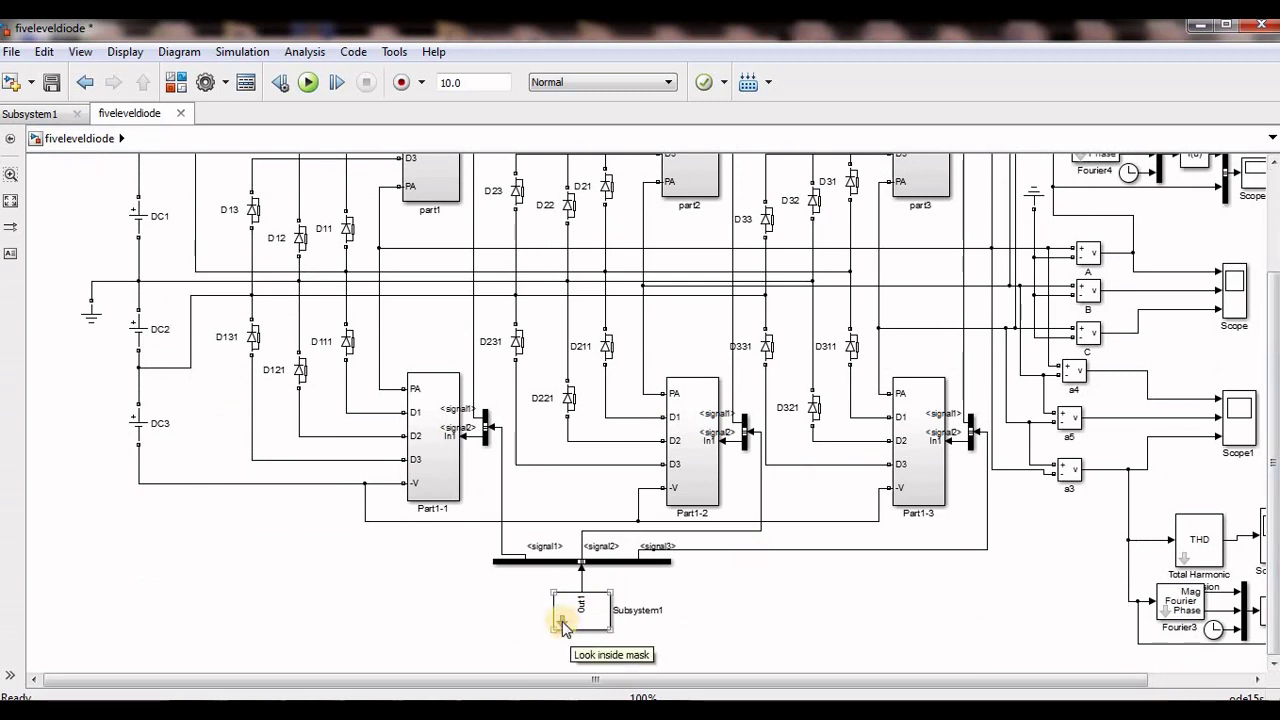
click(563, 625)
double_click(216, 224)
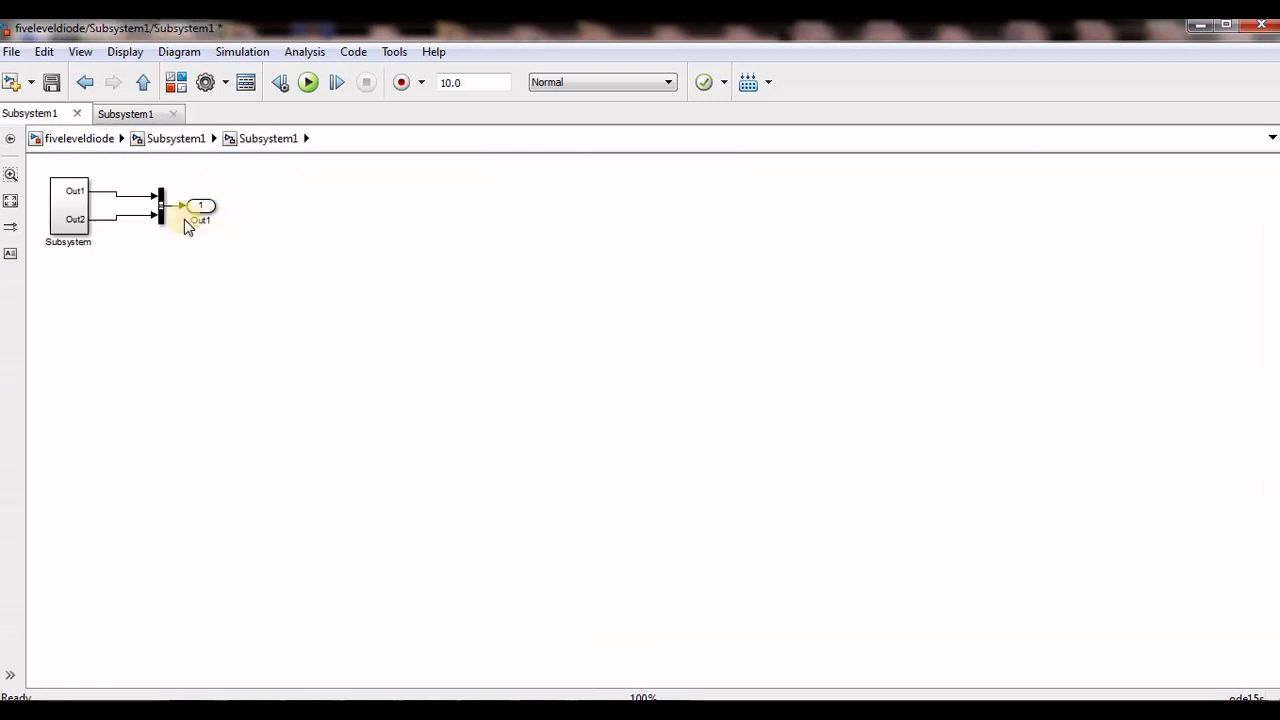
double_click(76, 207)
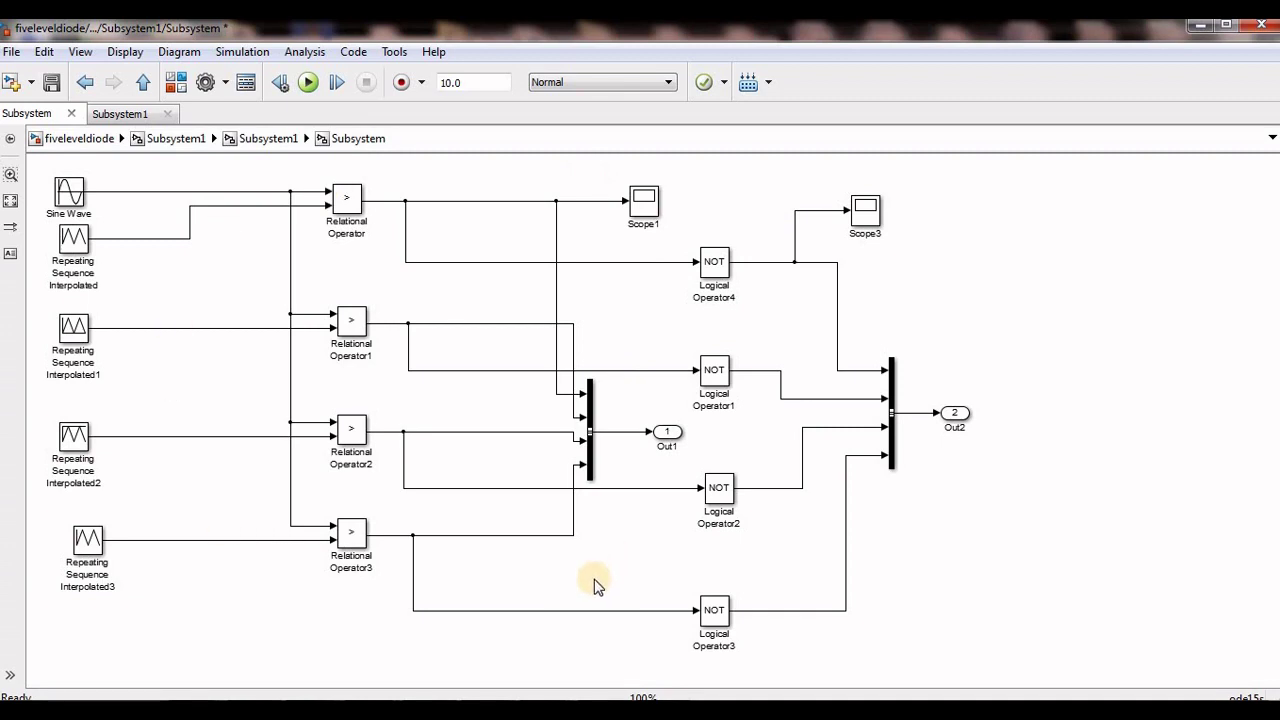
View the ML Inverter Pulses slide in PowerPoint, and review the Sine Wave block's amplitude and frequency parameters in Simulink
key(alt+Tab)
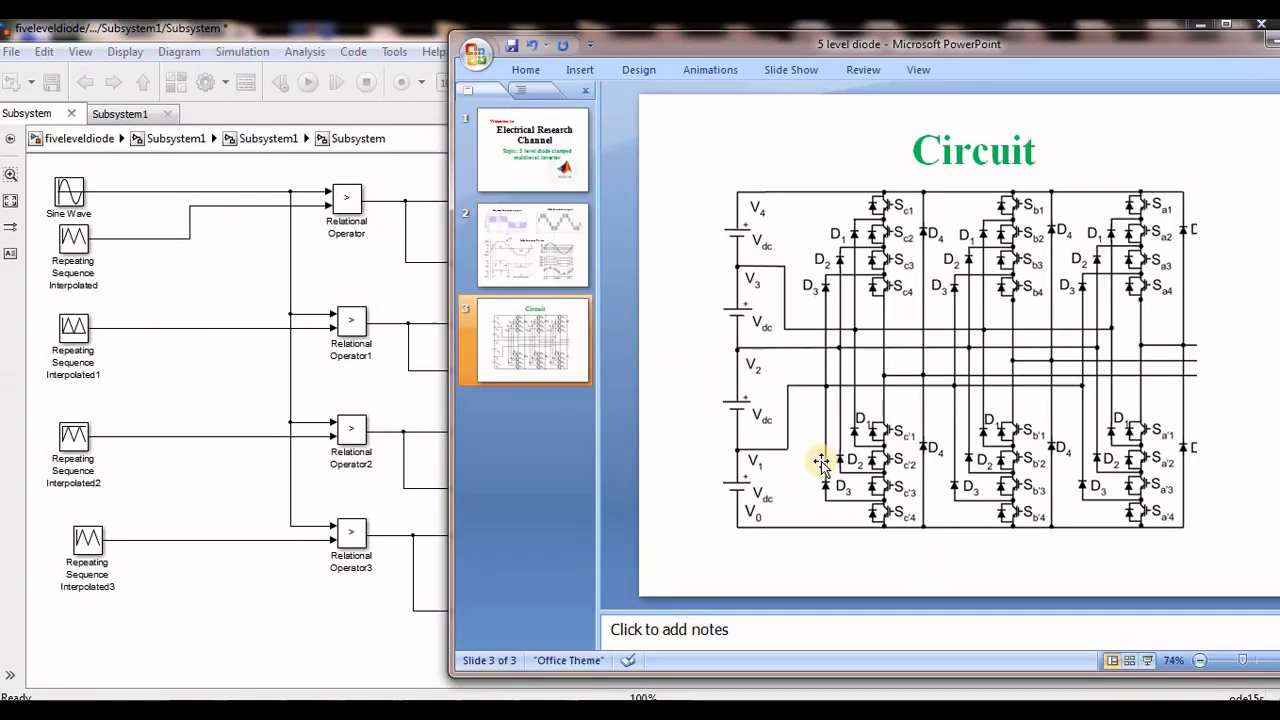
scroll(820, 462, up, 1)
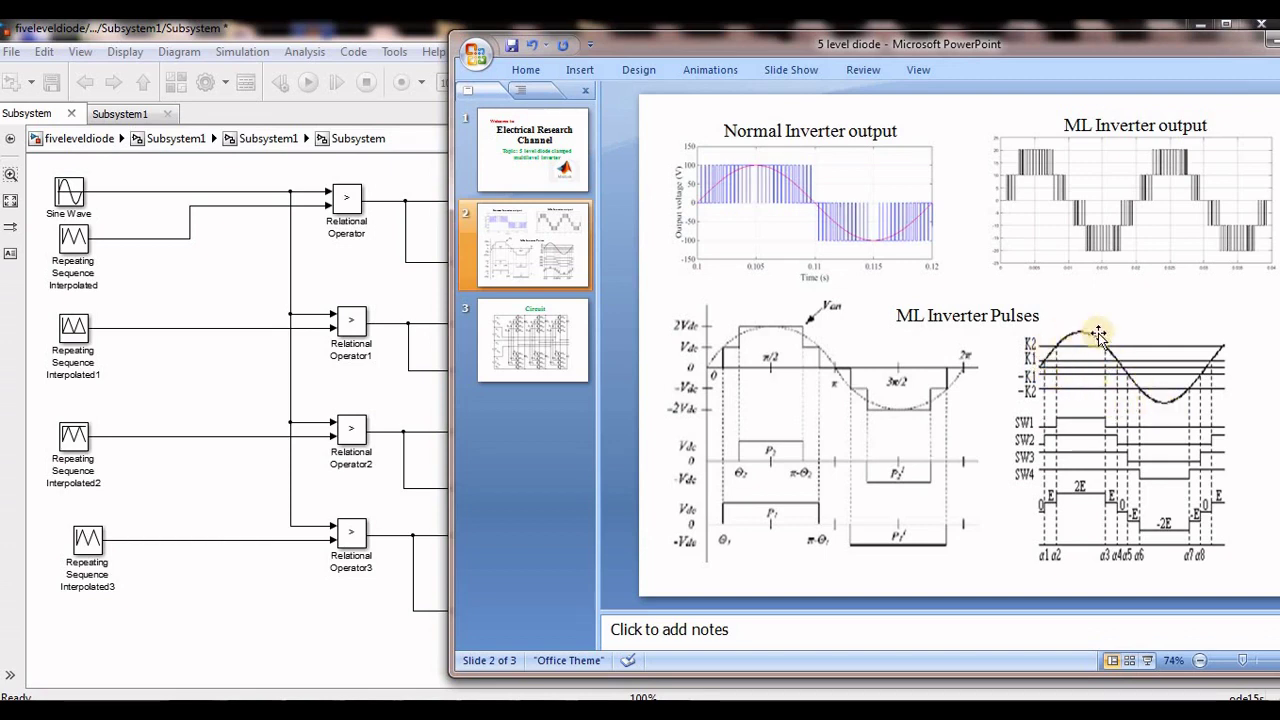
click(70, 194)
double_click(70, 194)
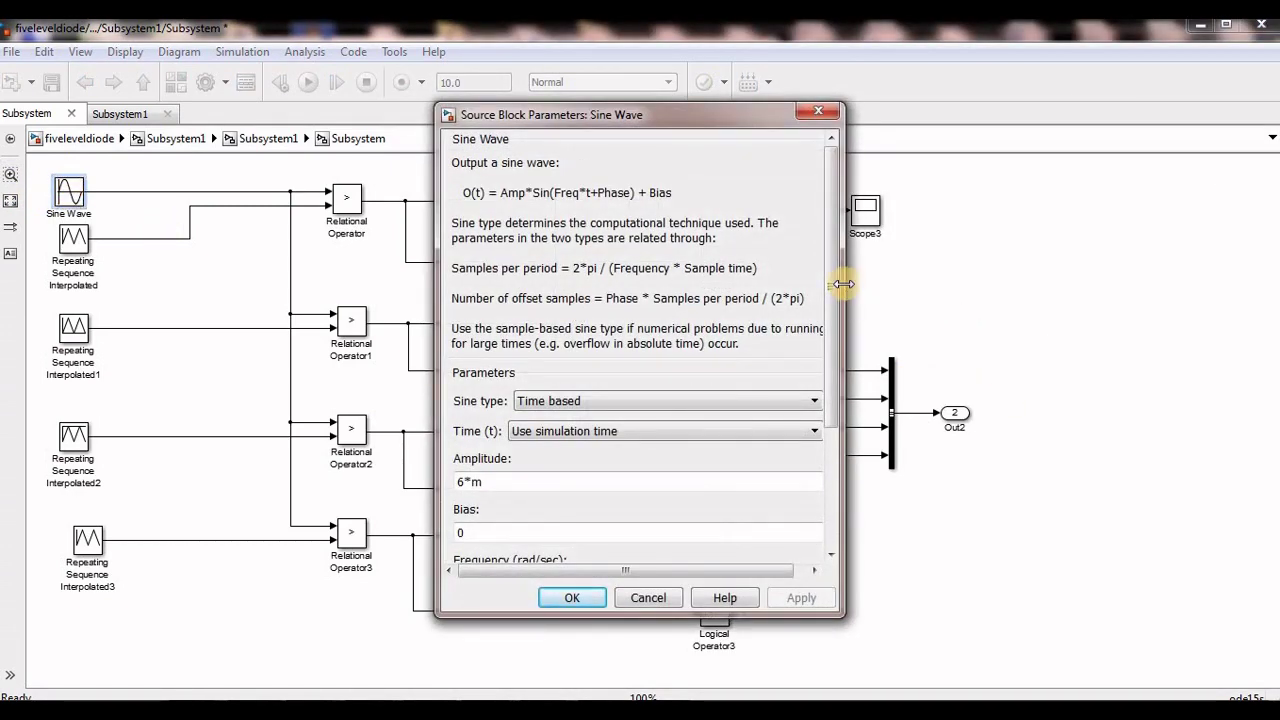
drag(828, 288, 832, 410)
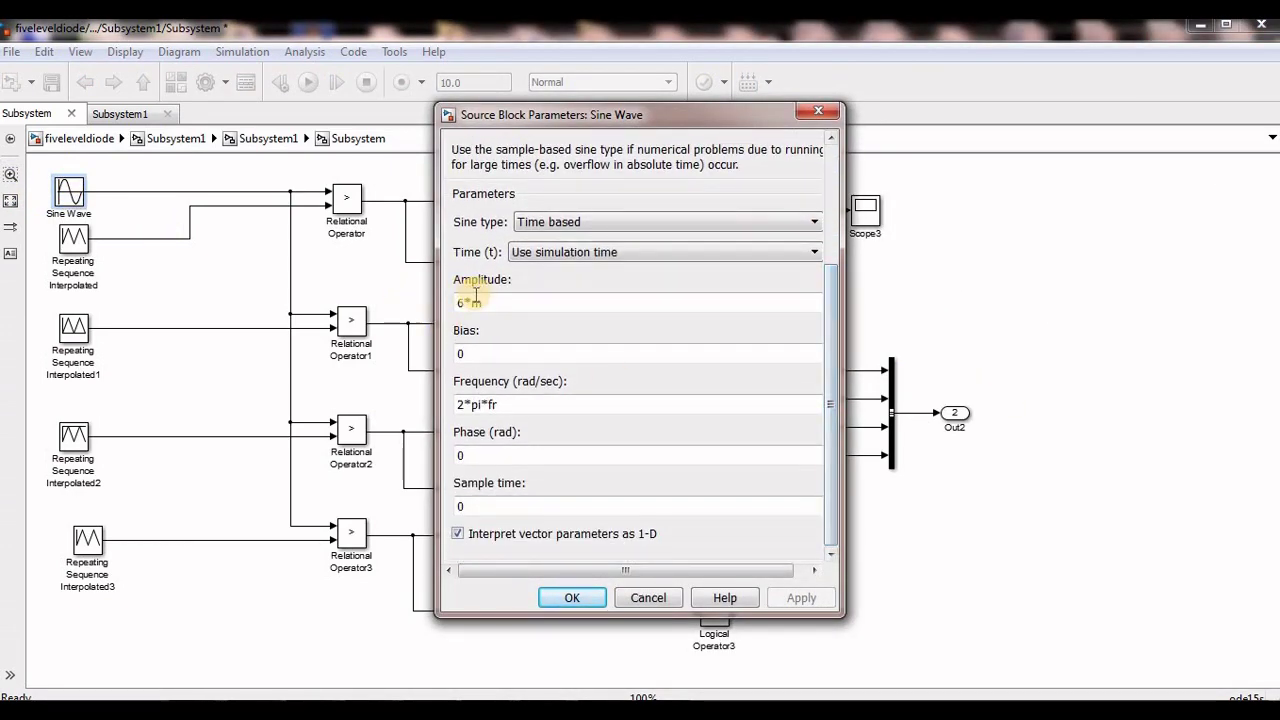
click(462, 302)
click(478, 303)
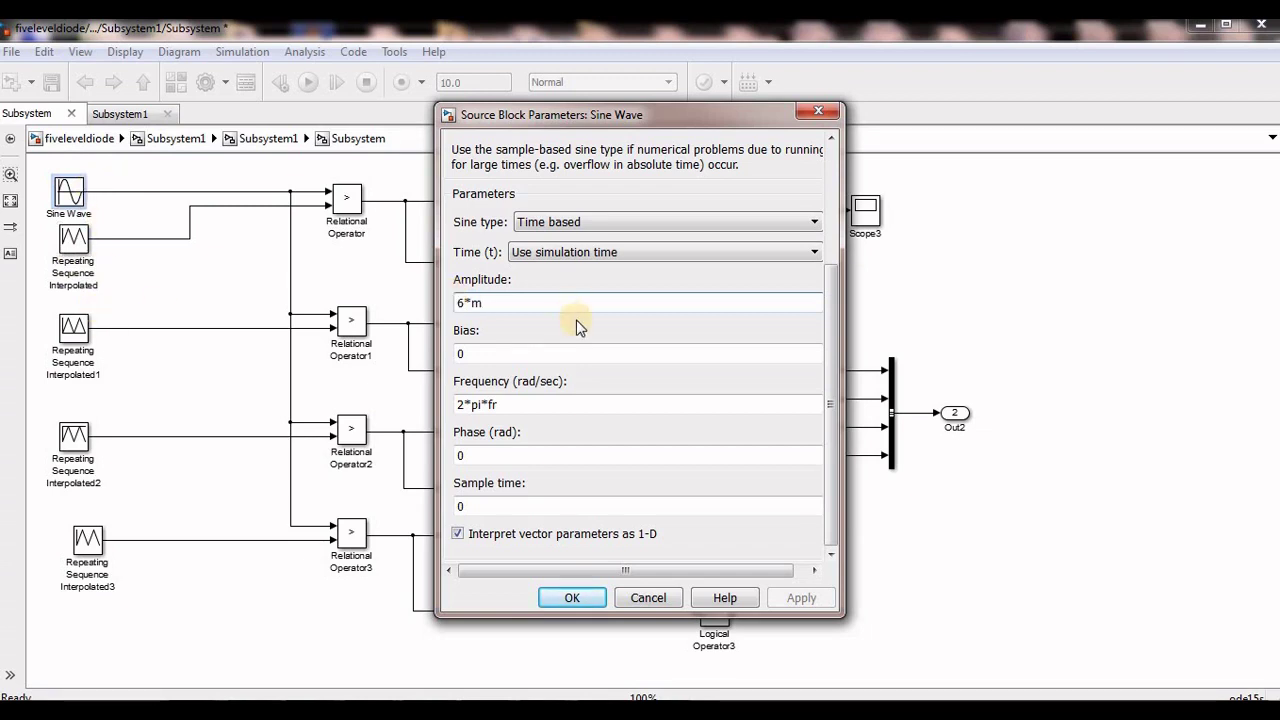
click(826, 115)
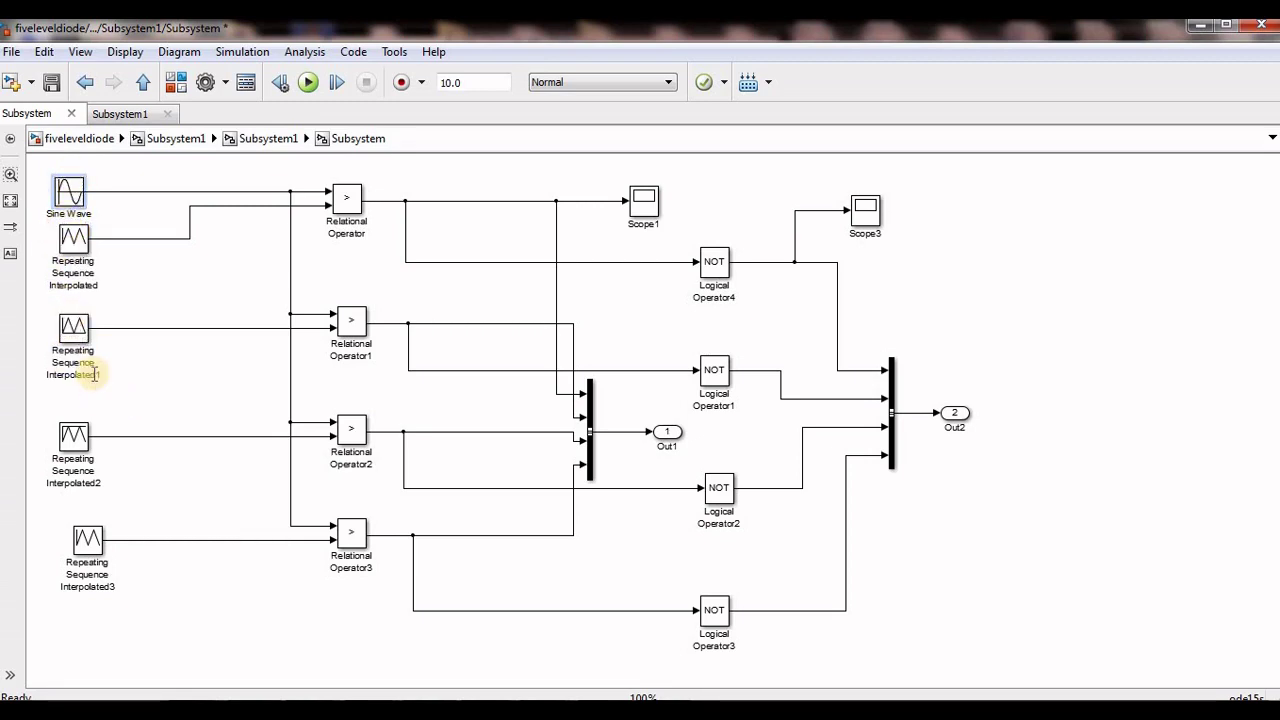
Review the output-value and time-value vectors of the Repeating Sequence Interpolated1 block
double_click(82, 345)
click(468, 337)
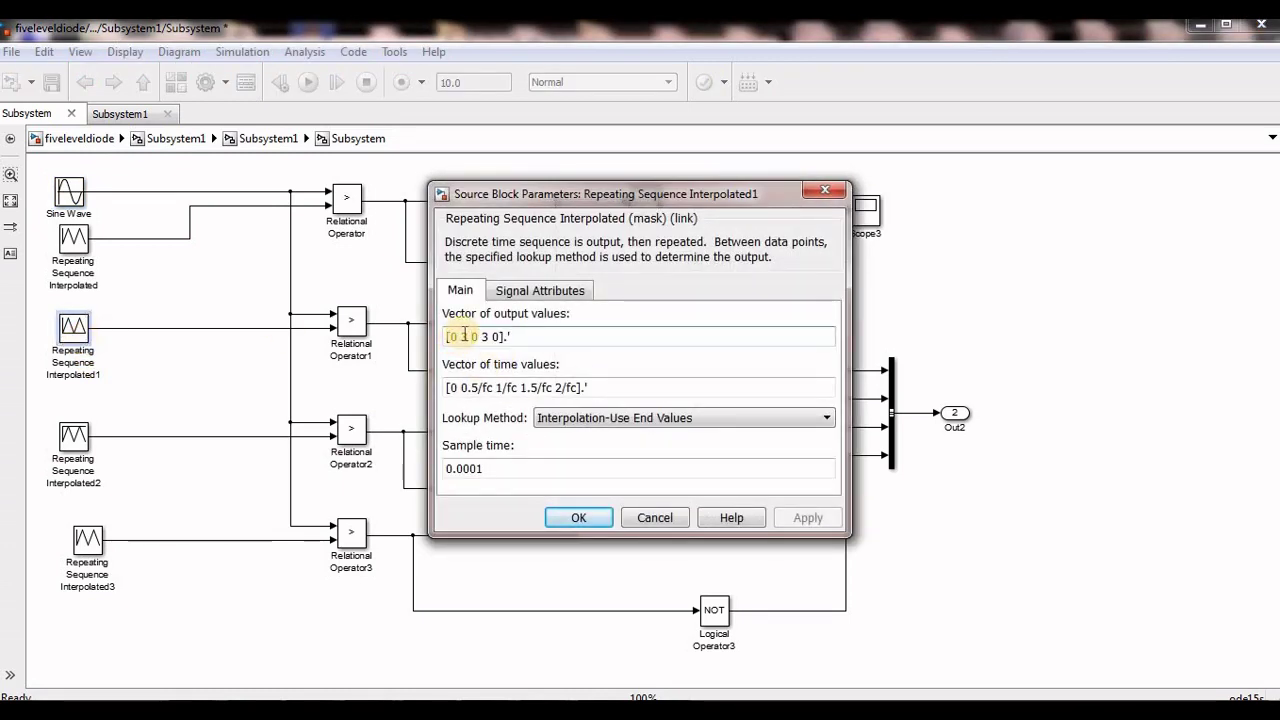
key(BackSpace)
text(3)
click(490, 387)
triple_click(490, 387)
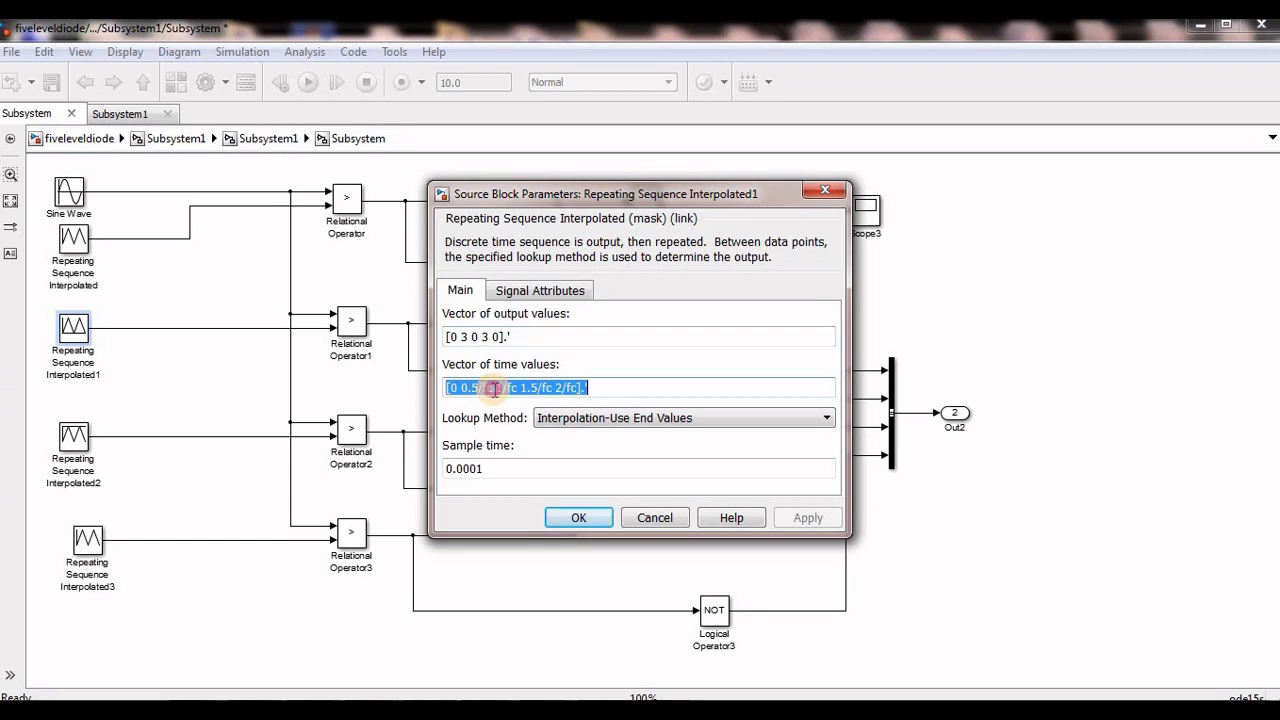
click(490, 388)
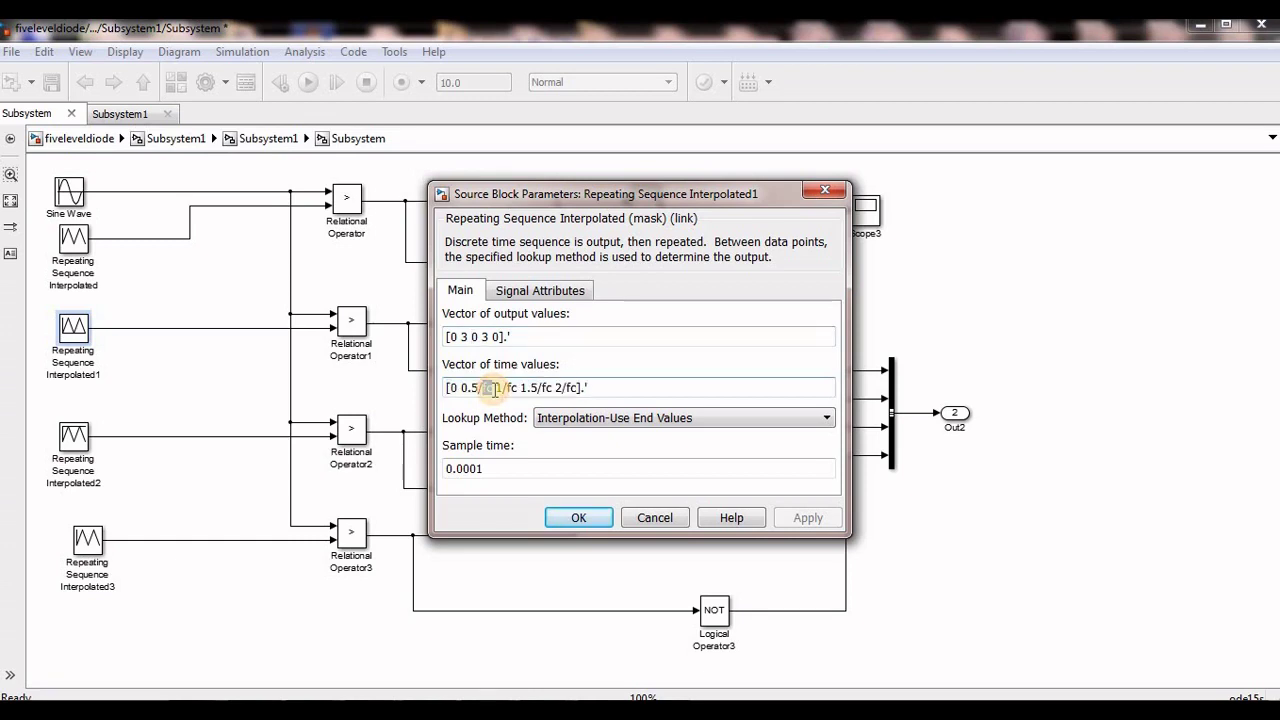
click(826, 193)
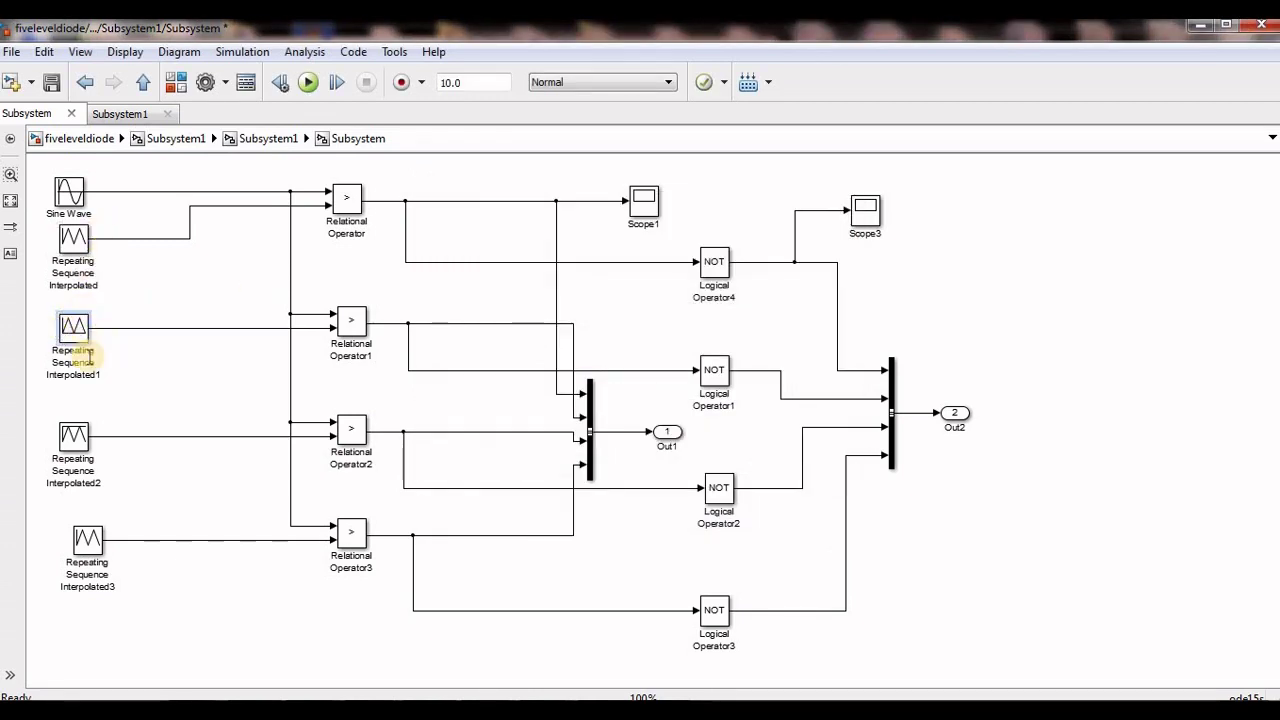
Review the output-value vectors of the Repeating Sequence Interpolated, Interpolated2 and Interpolated3 carrier blocks
double_click(76, 244)
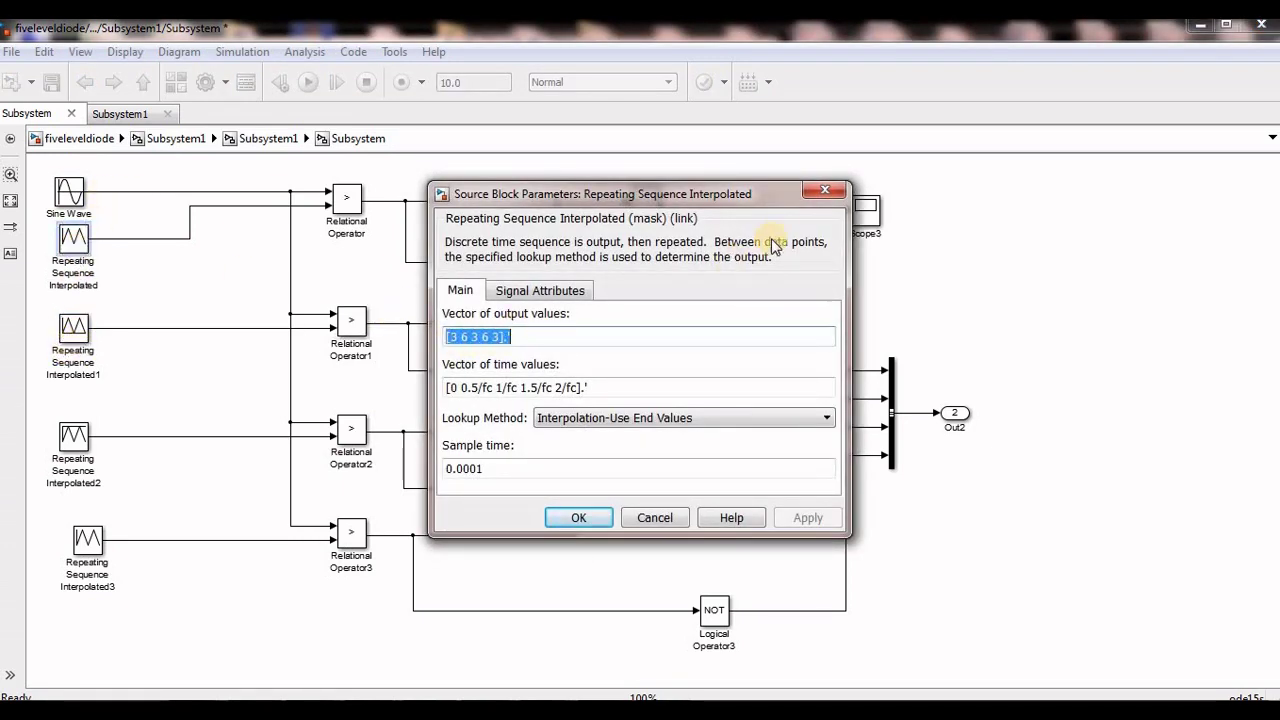
click(825, 190)
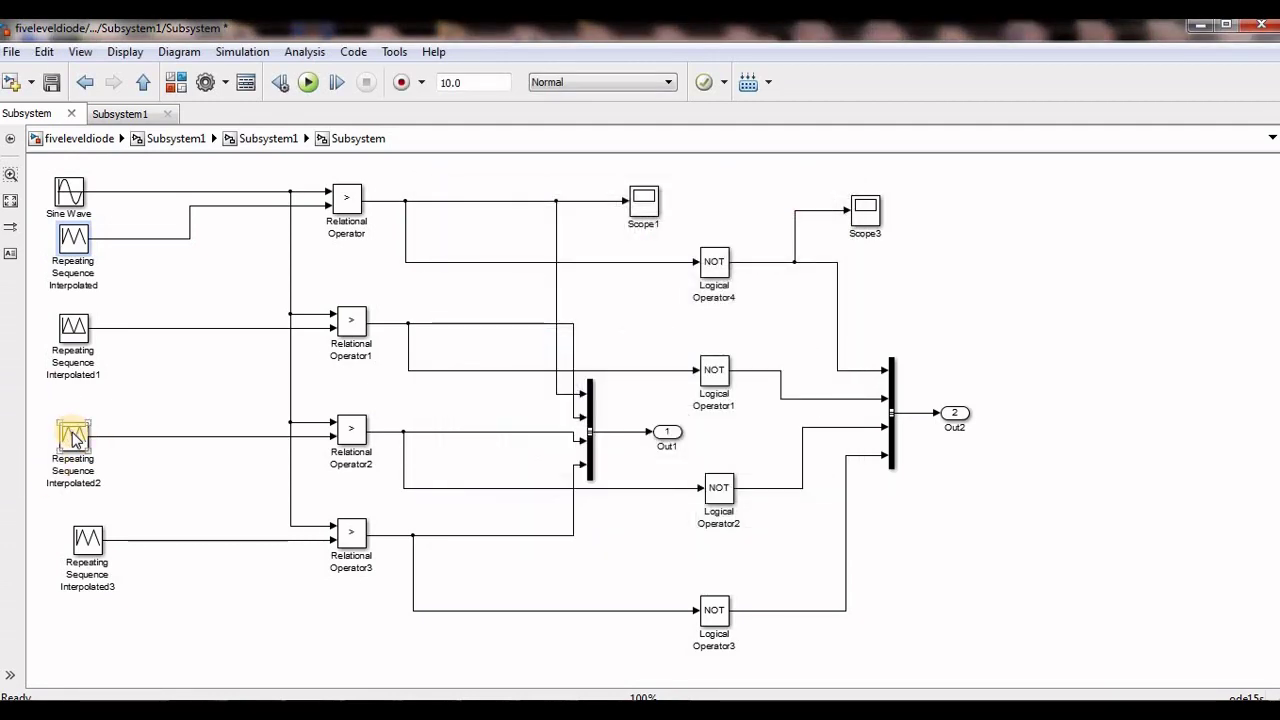
double_click(73, 437)
click(457, 338)
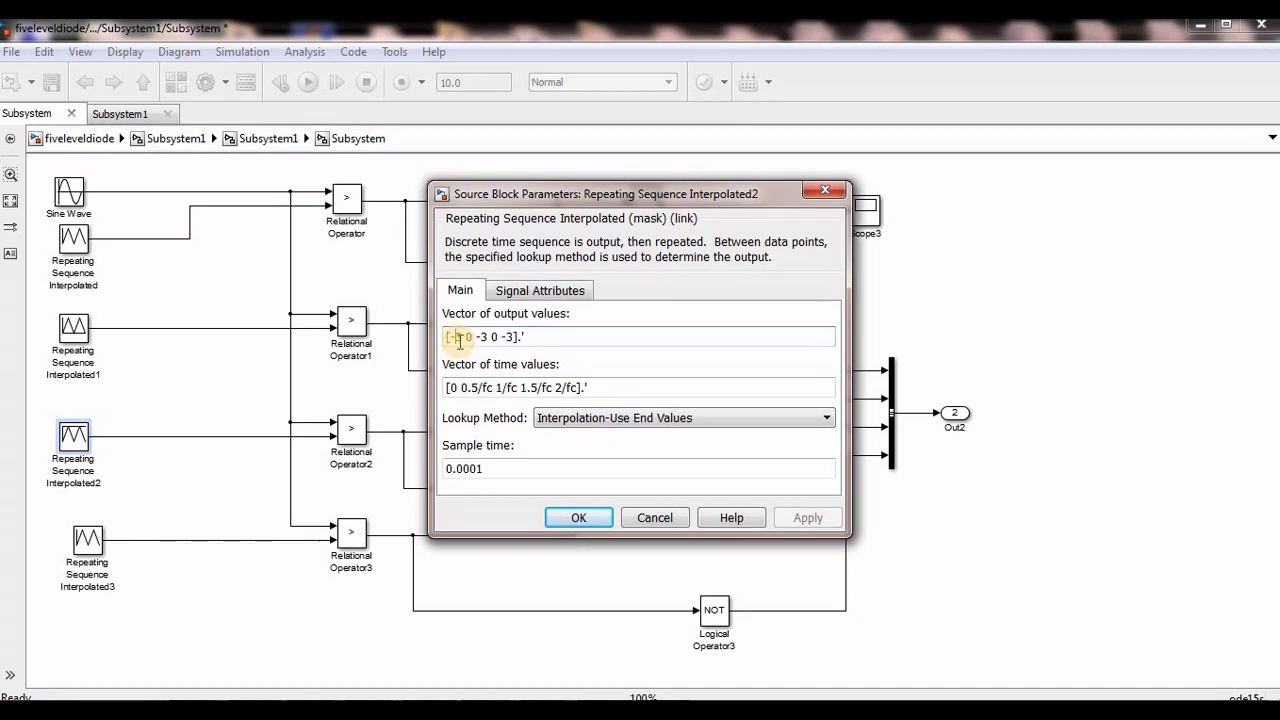
click(825, 190)
double_click(85, 541)
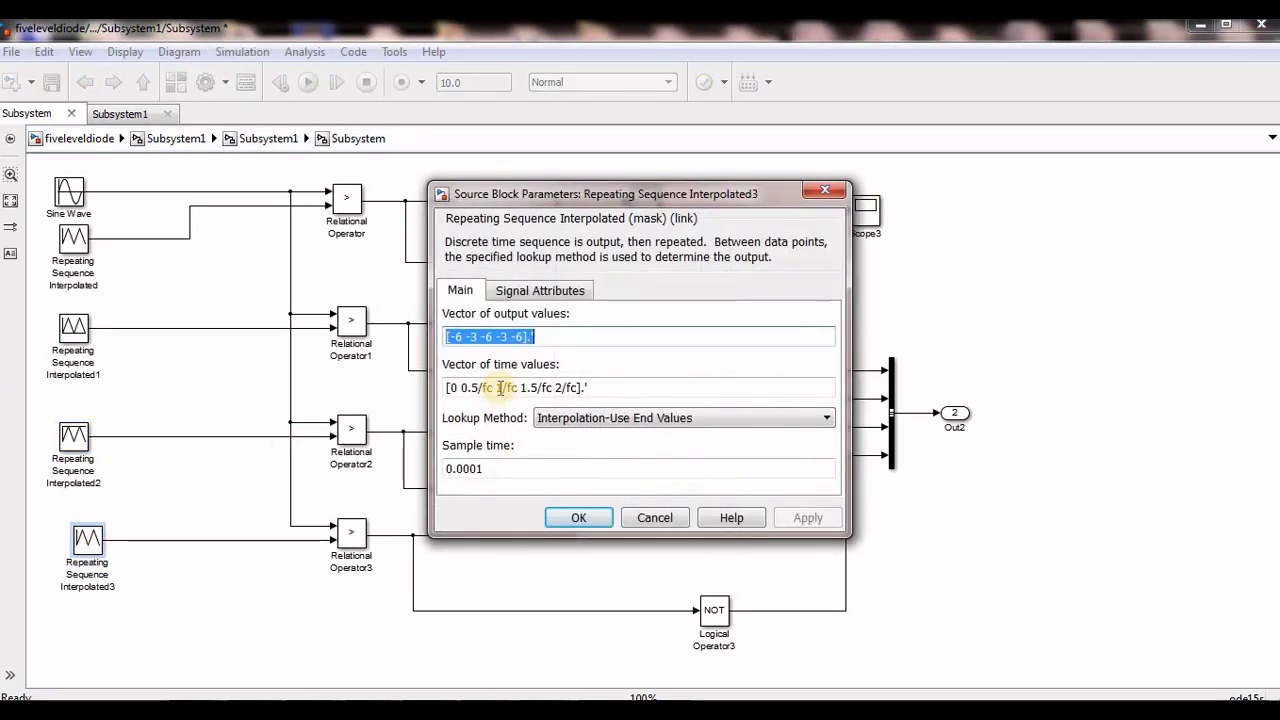
click(838, 191)
Check the ML Inverter Pulses slide in PowerPoint again, and highlight the Sine Wave and Repeating Sequence Interpolated blocks in Simulink
key(alt+Tab)
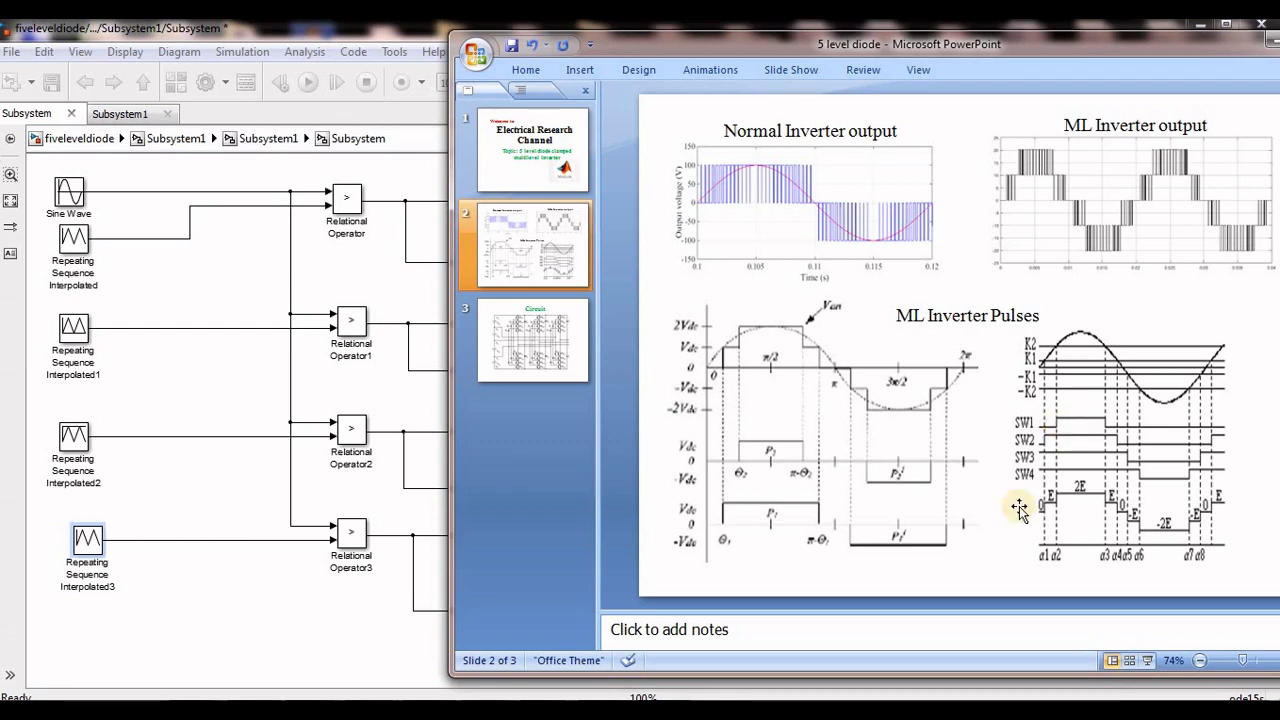
click(171, 600)
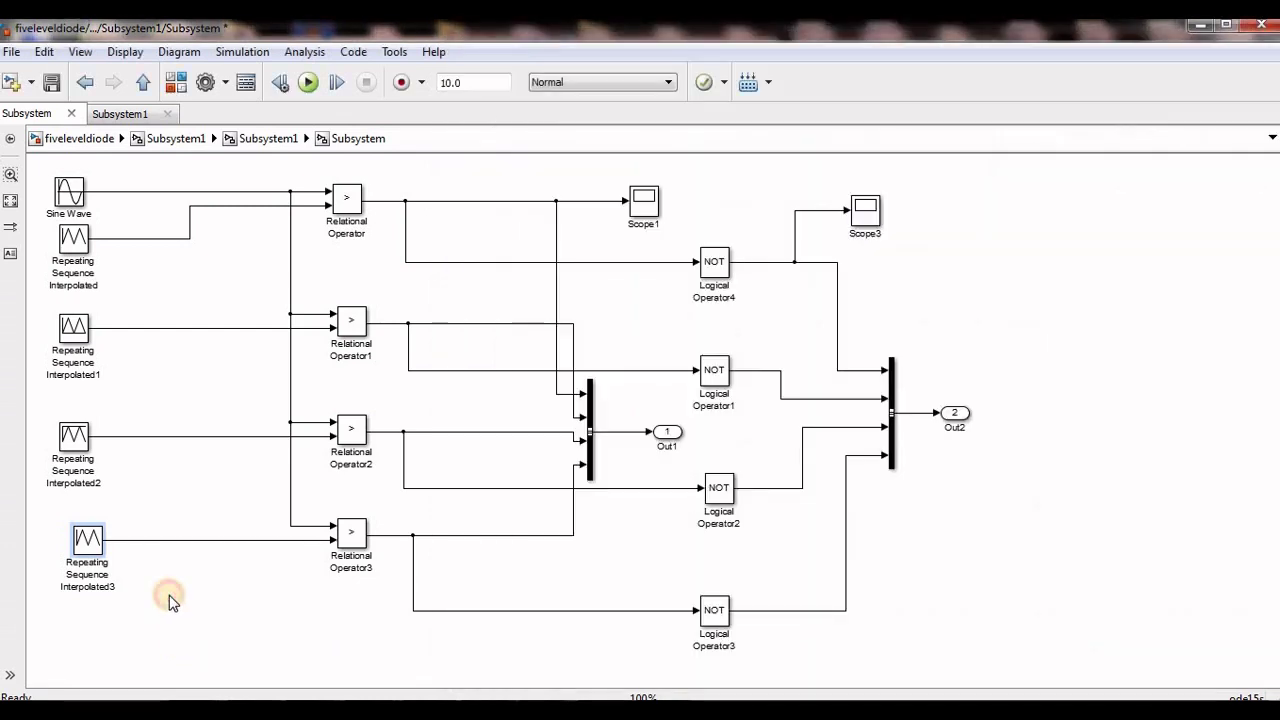
click(70, 192)
drag(118, 166, 52, 273)
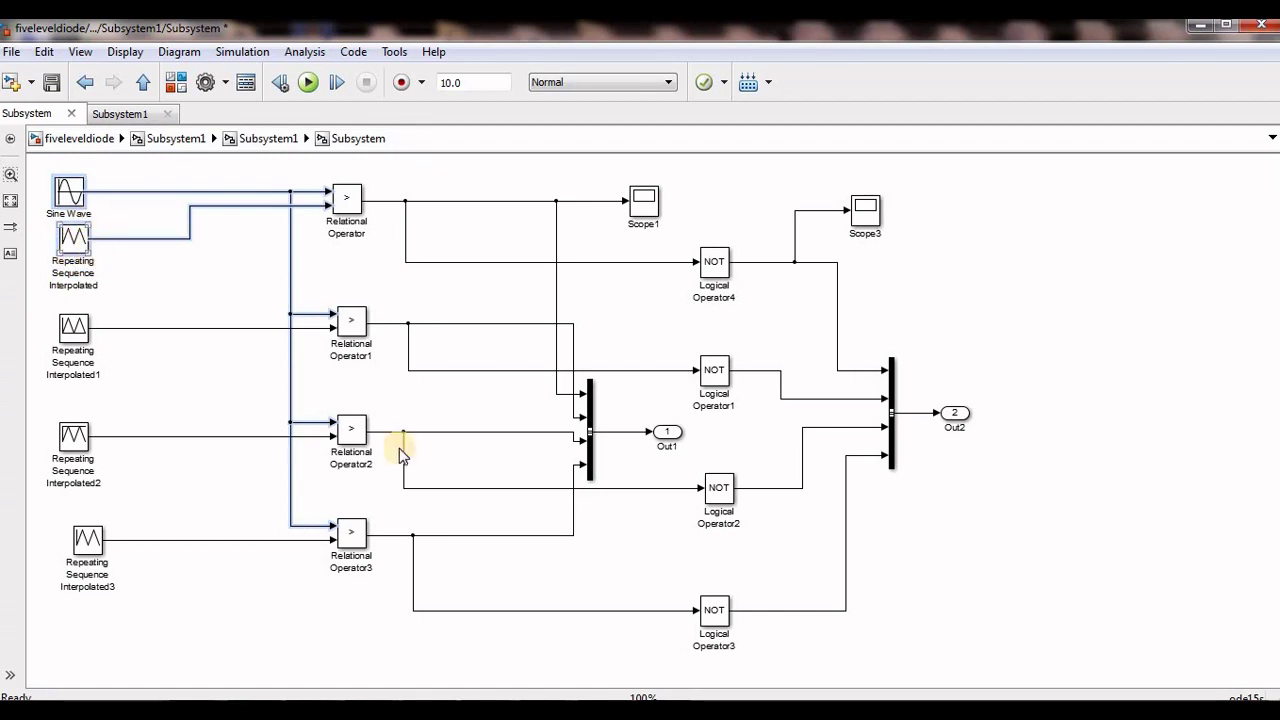
View the ML Inverter Pulses and Circuit slides in PowerPoint, and return to the pulse generation subsystem in Simulink
key(alt+Tab)
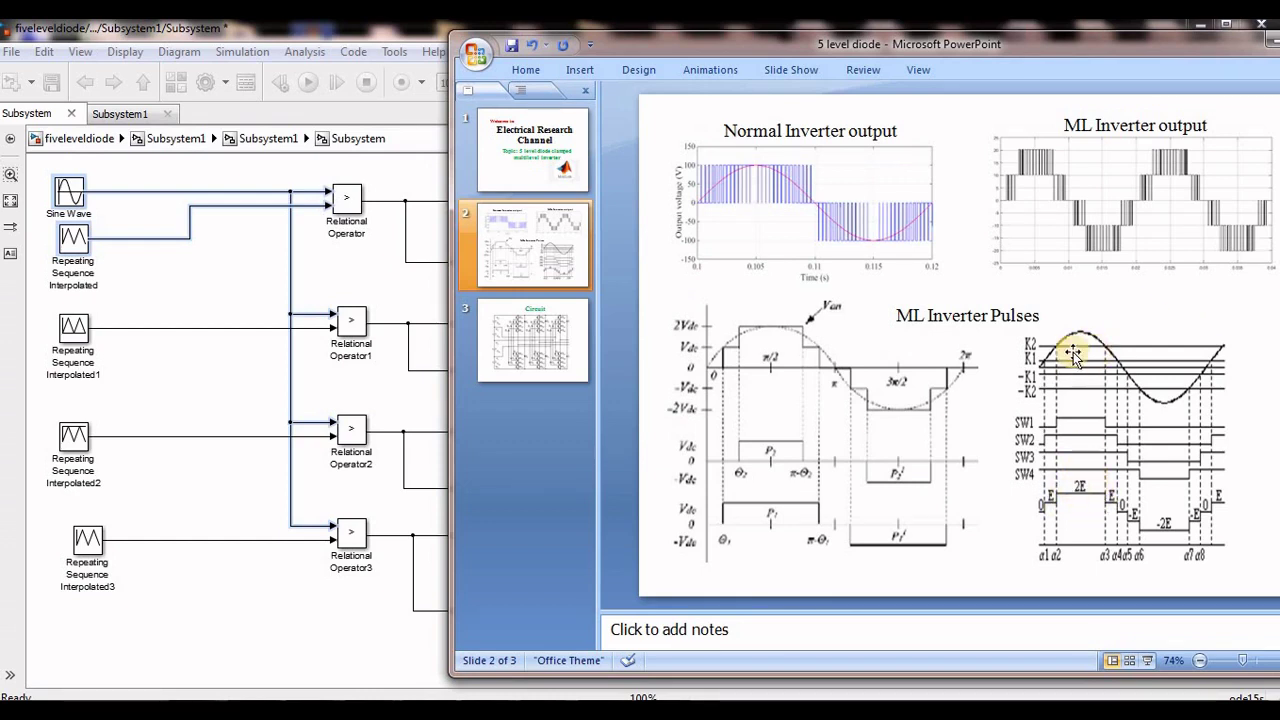
scroll(1060, 350, down, 1)
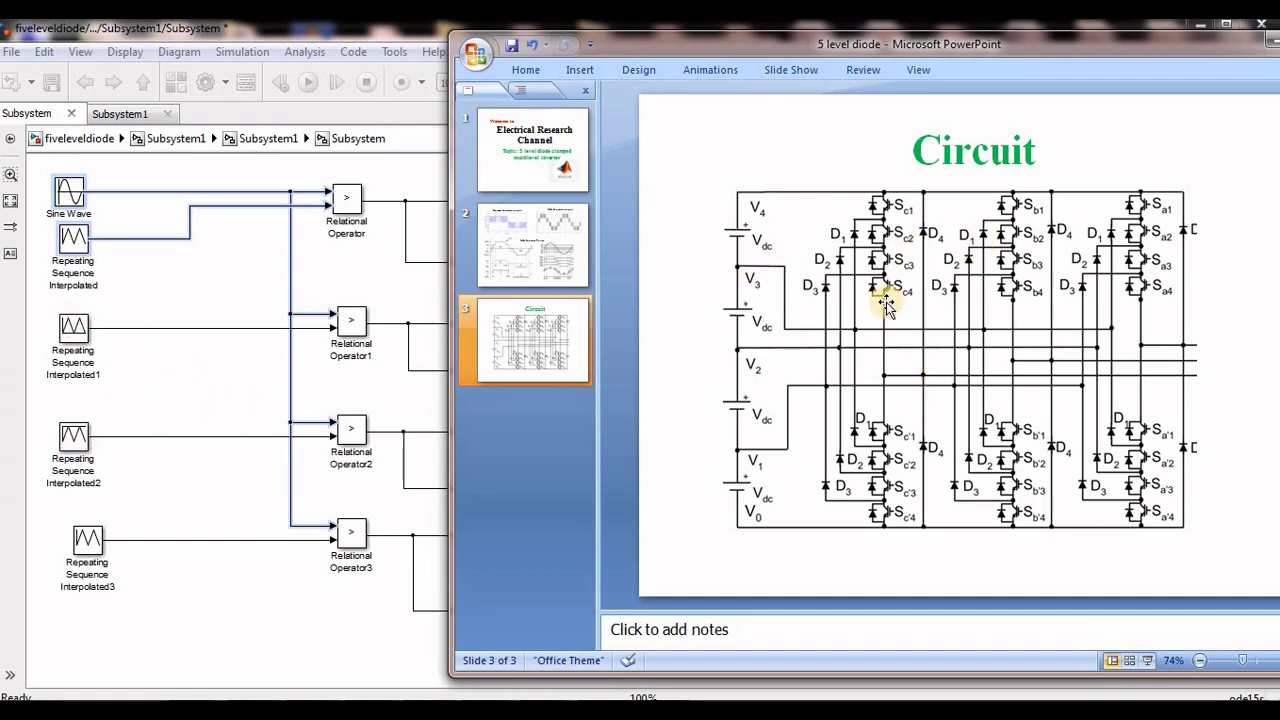
click(206, 439)
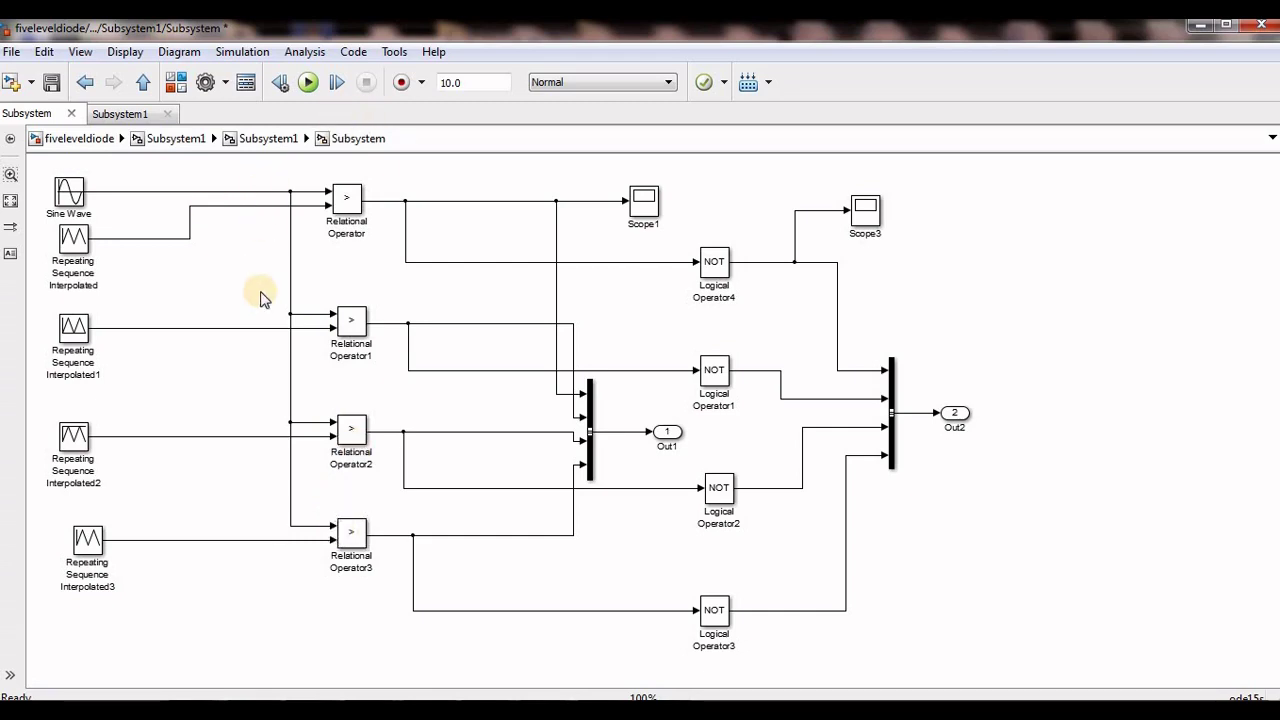
Trace the relational operator outputs into the bus creator feeding Out1, and check the Circuit slide in PowerPoint
click(457, 202)
click(457, 325)
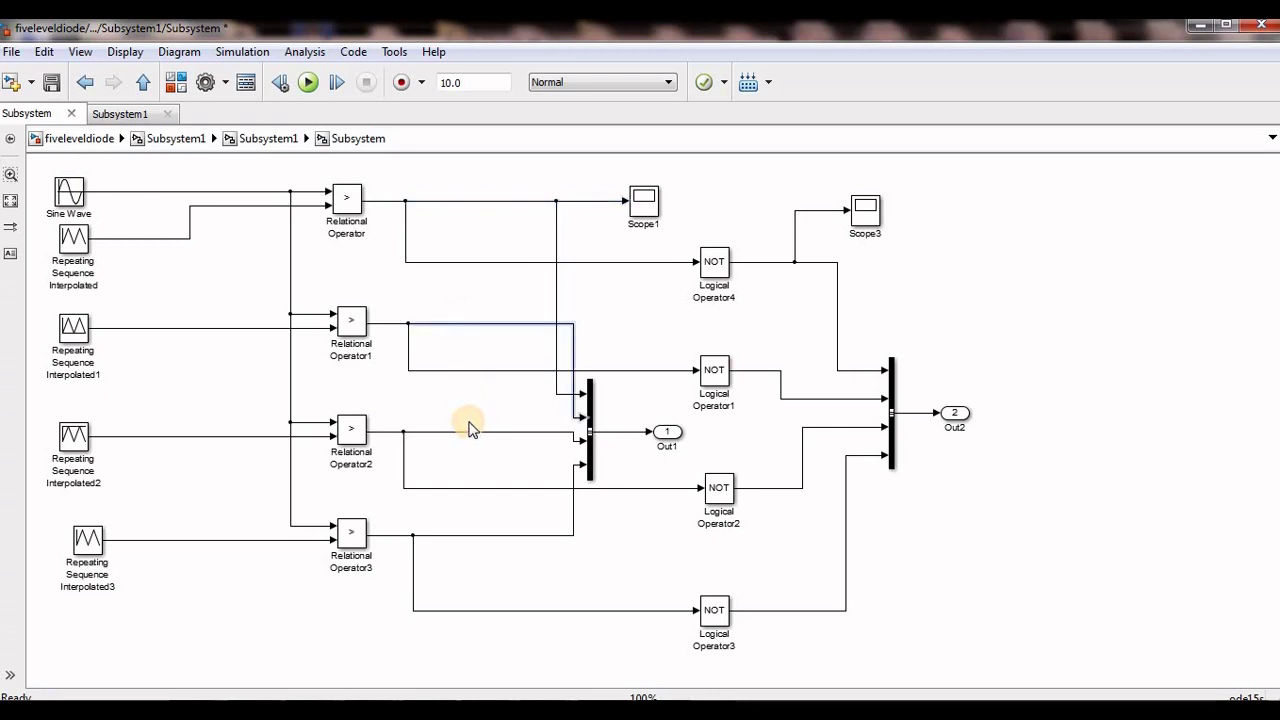
click(478, 535)
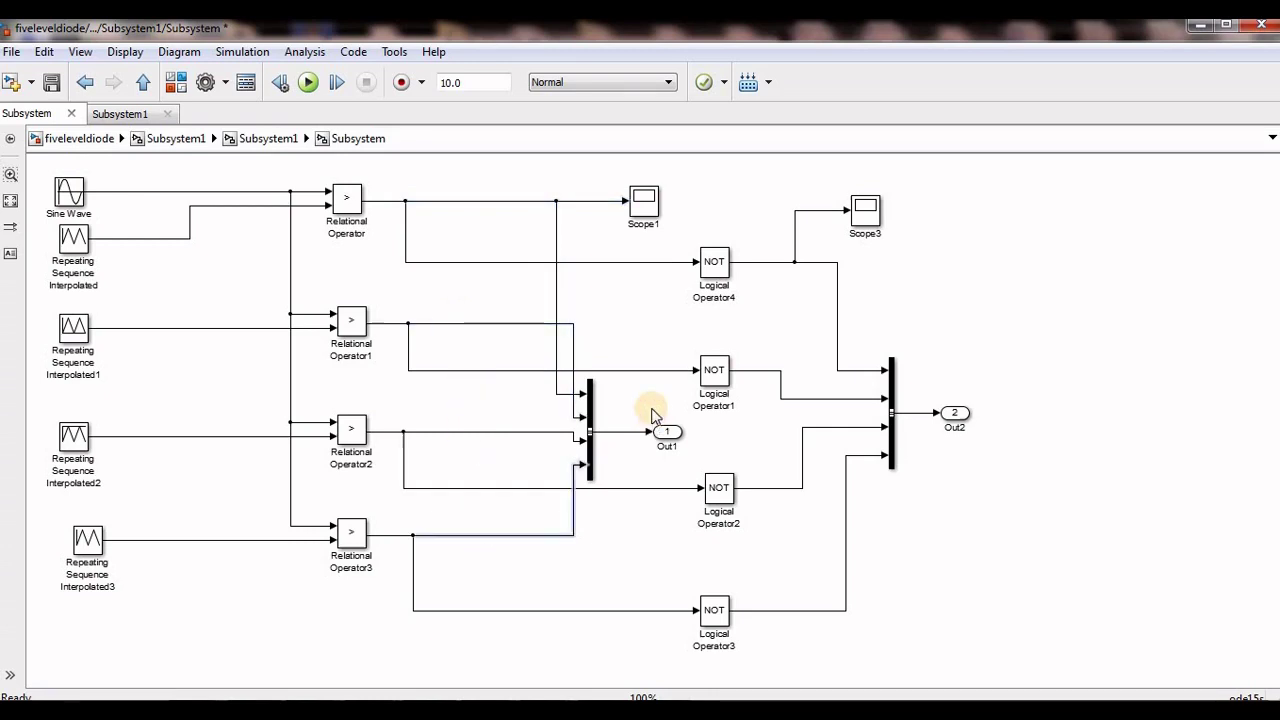
click(589, 396)
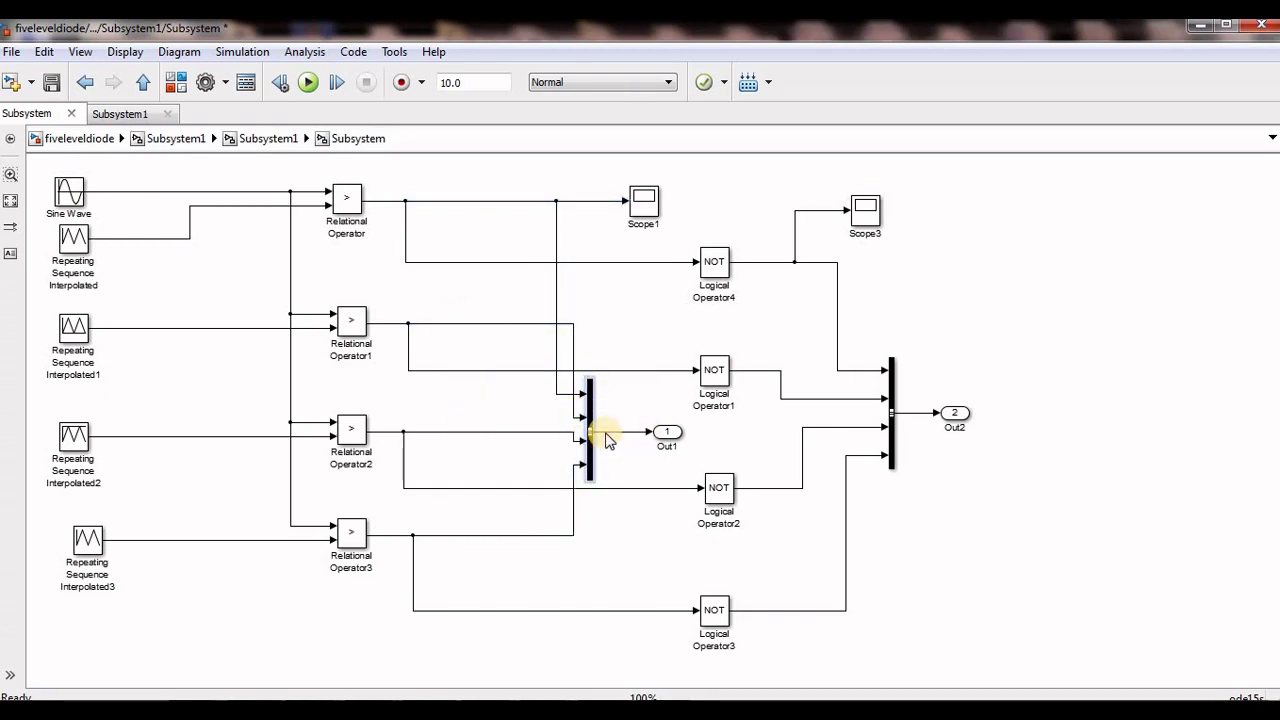
key(alt+Tab)
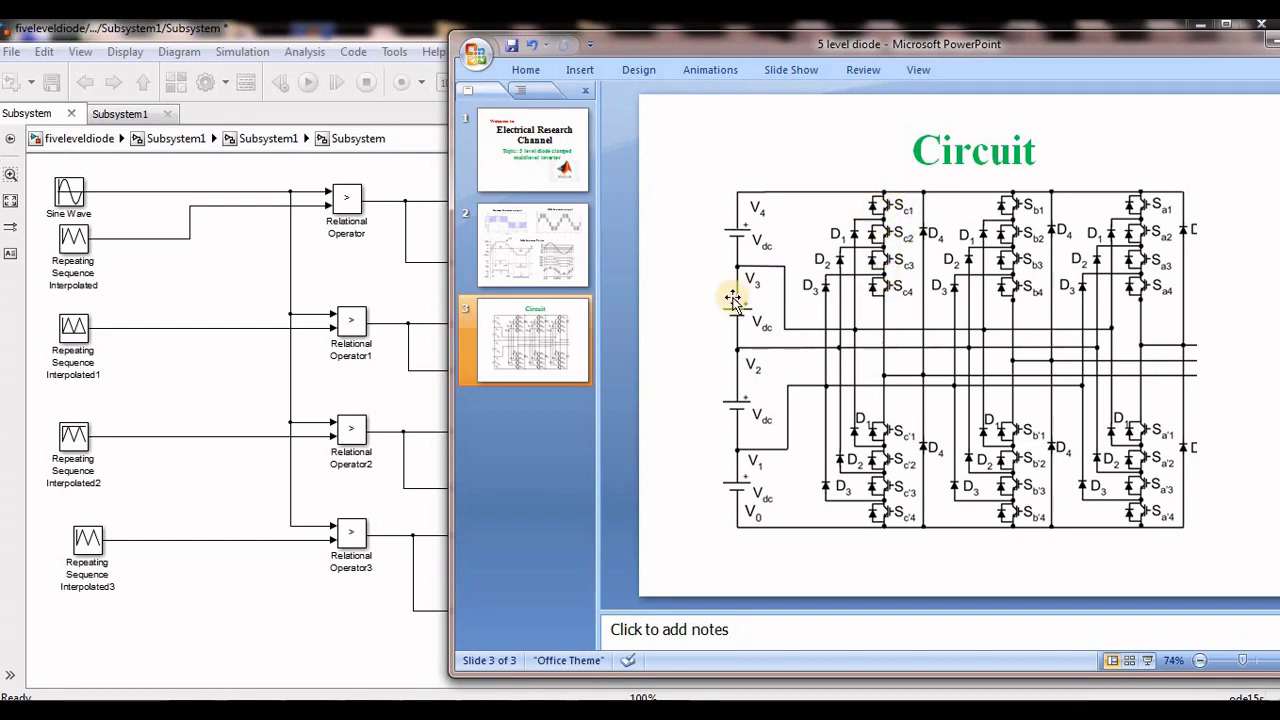
click(337, 270)
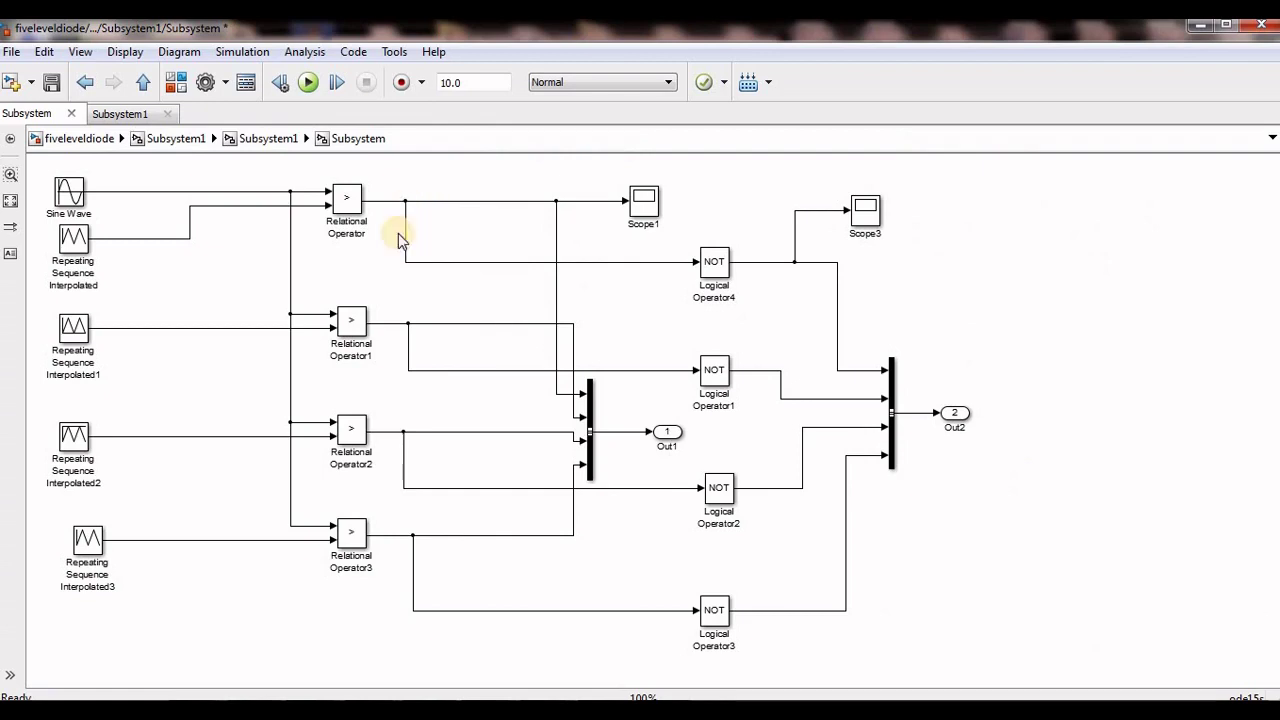
Highlight the bus creators feeding Out1 and Out2 together with their incoming signal lines
drag(923, 302, 910, 558)
click(910, 558)
drag(605, 390, 570, 472)
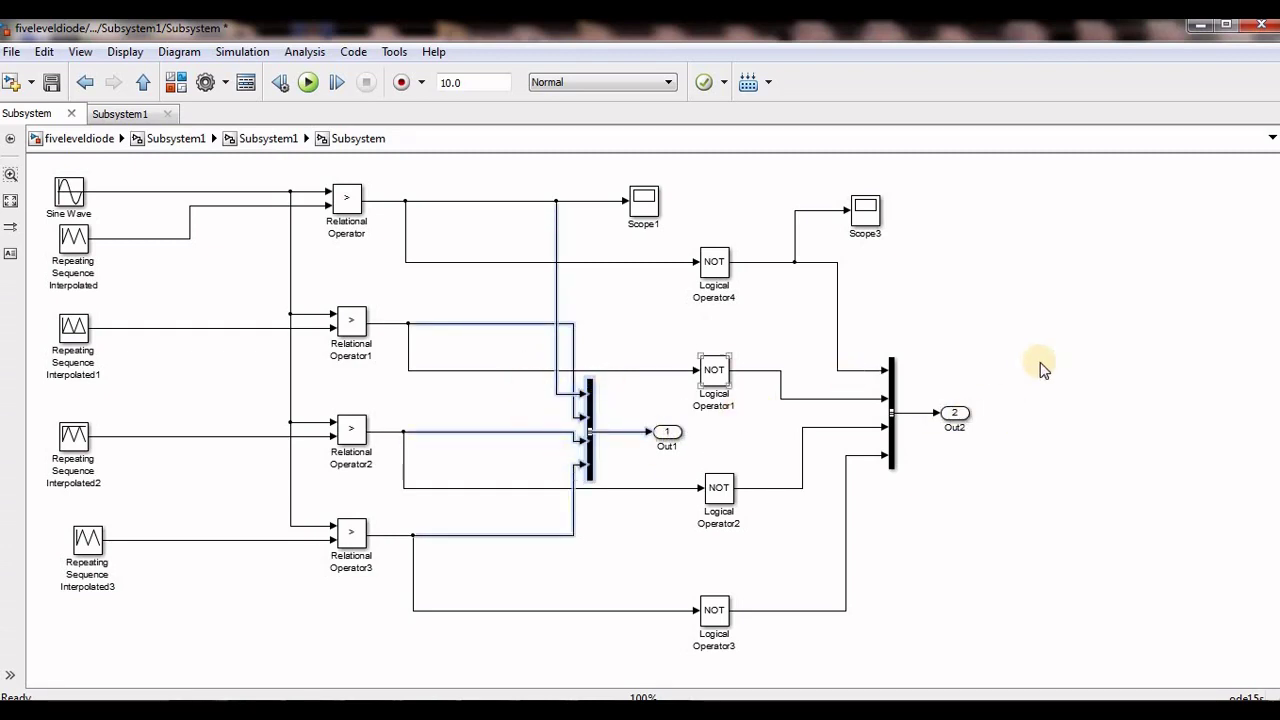
drag(845, 343, 903, 517)
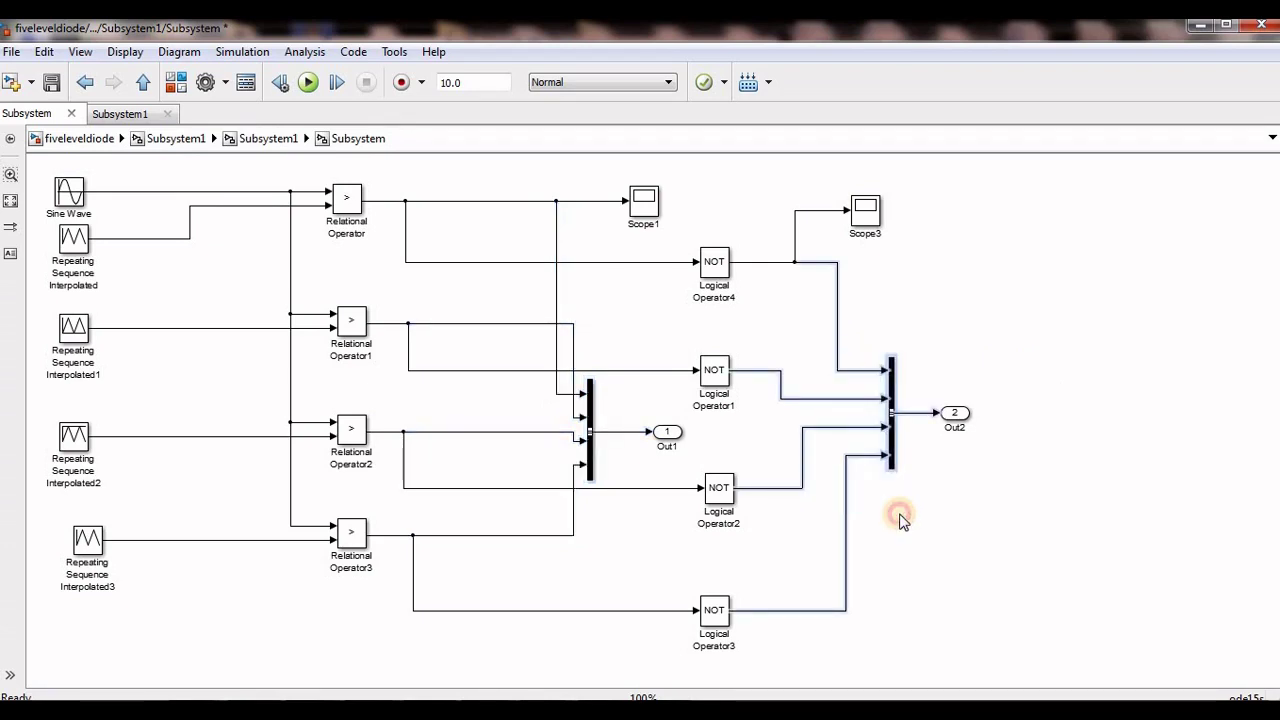
click(827, 474)
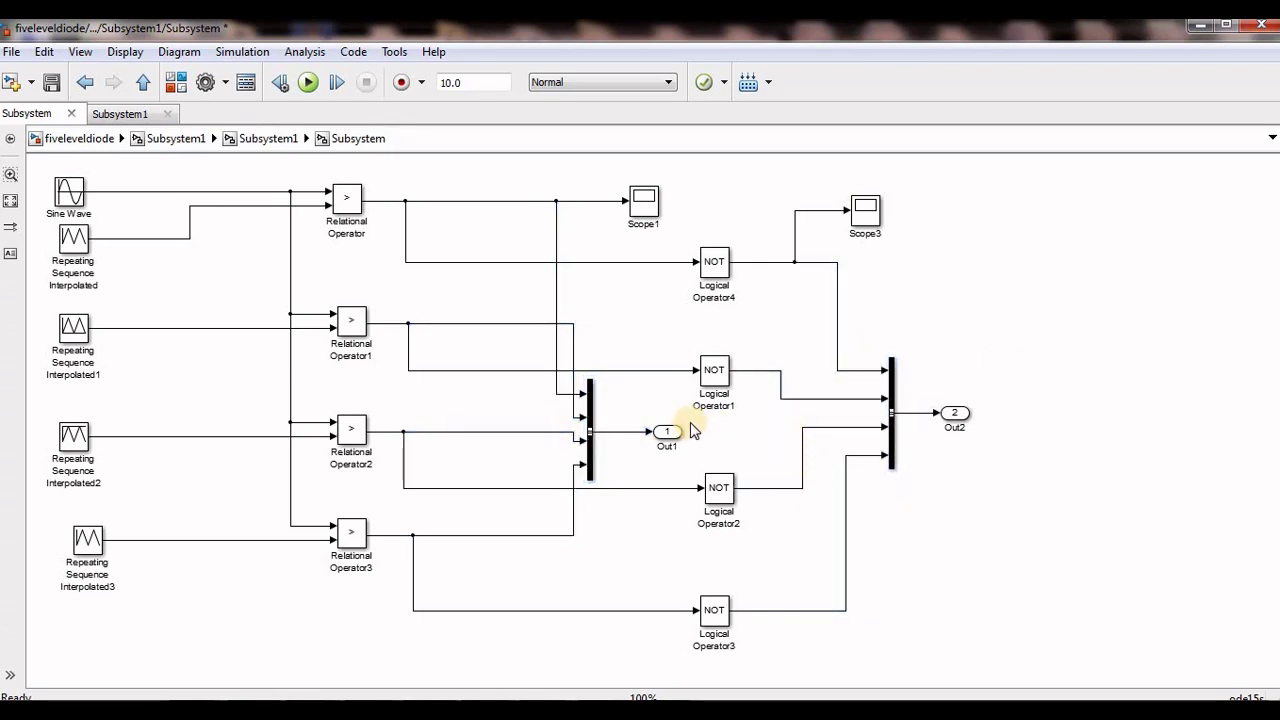
Go up through the two parent Subsystem1 levels, examining the bus creator, the Out1 port, and the Subsystem1 and Subsystem4 blocks
click(252, 138)
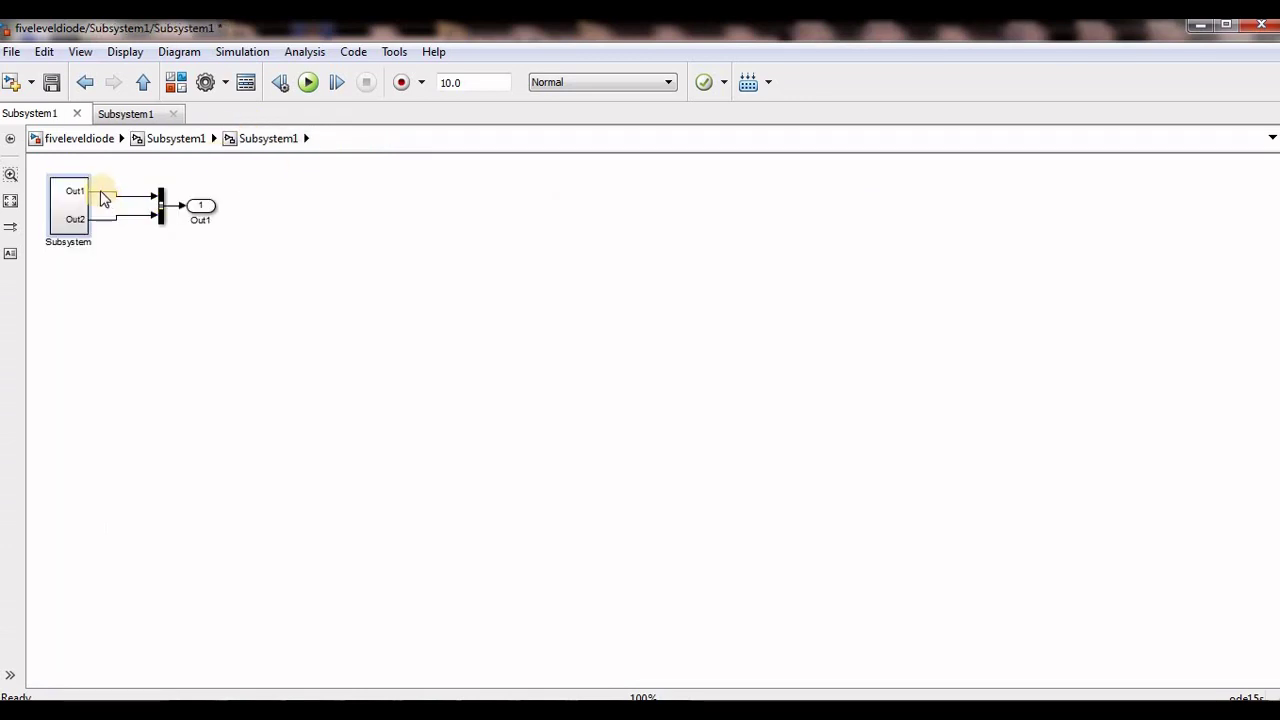
click(205, 207)
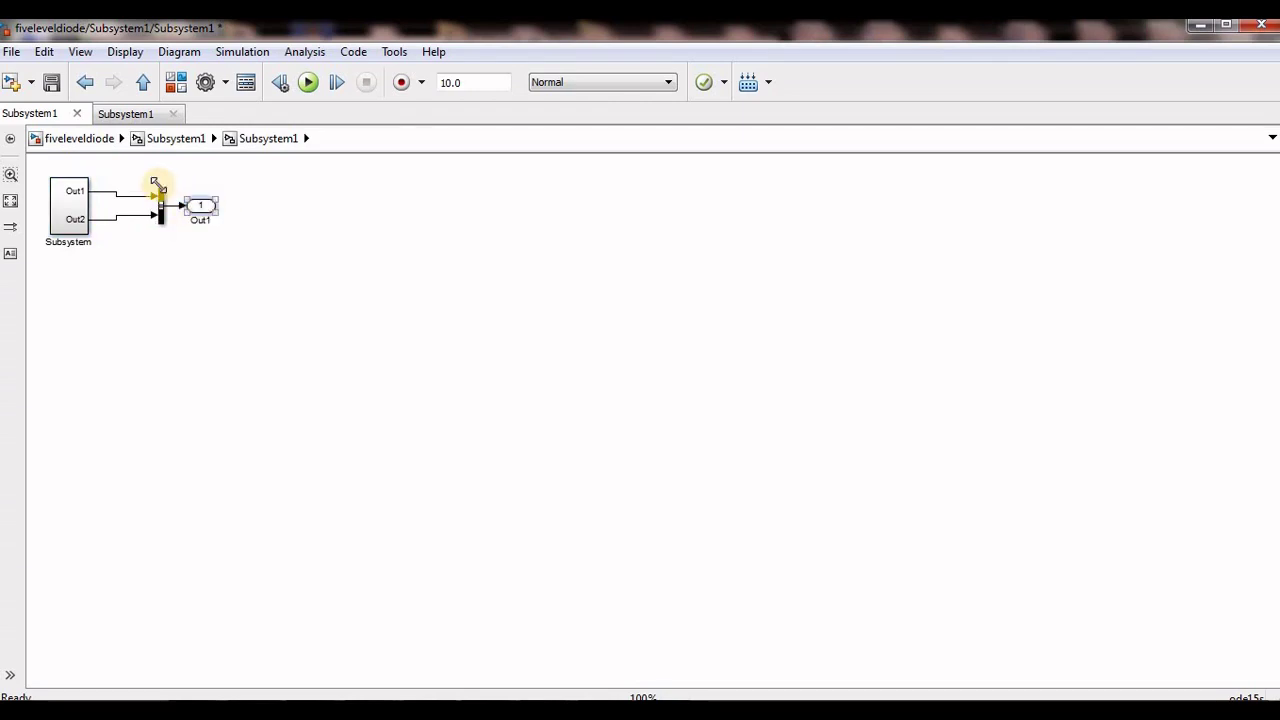
click(159, 201)
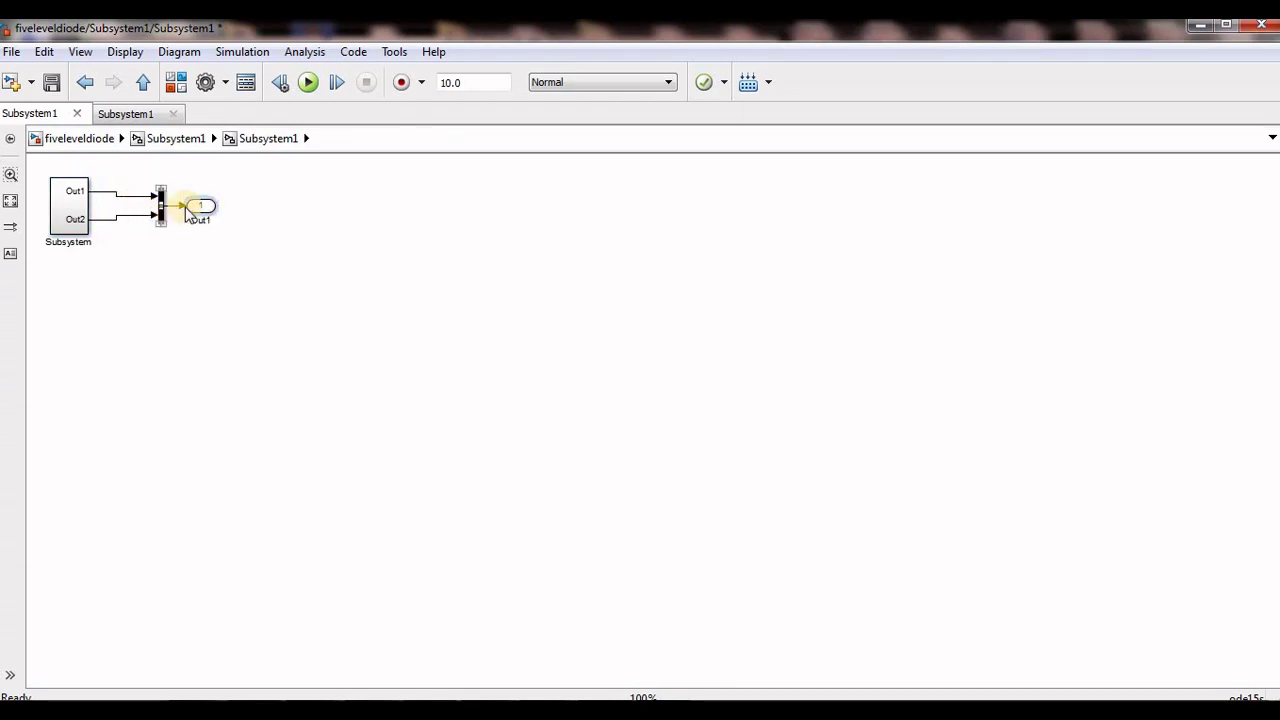
click(178, 149)
click(231, 211)
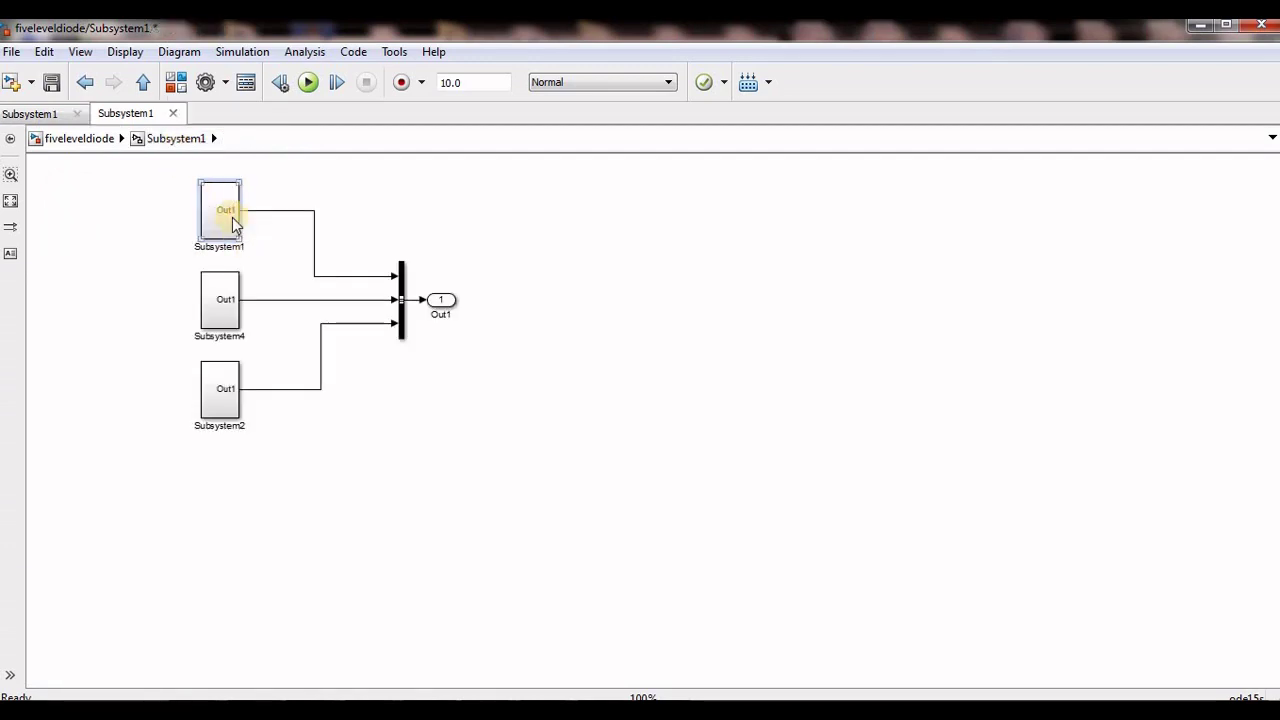
click(218, 301)
Return to the top-level fiveleveldiode model and review the selected signals of the Bus Selector fed by Subsystem1
click(65, 138)
click(565, 603)
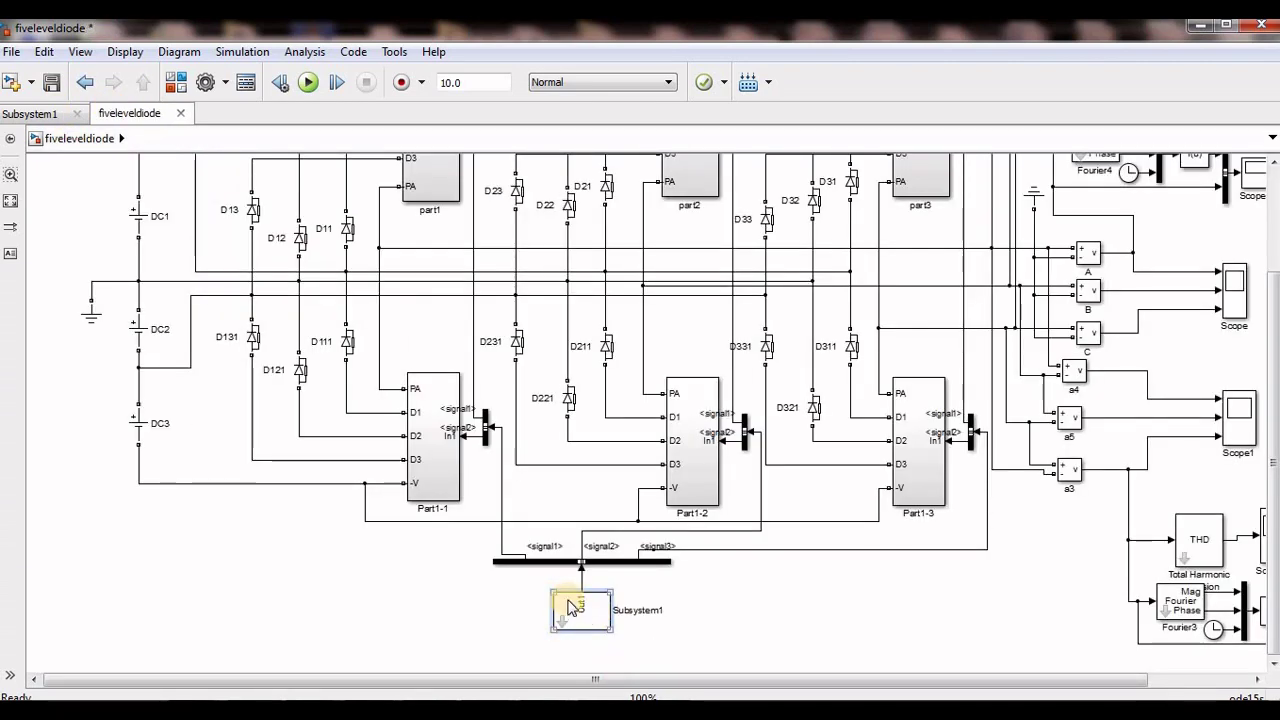
click(637, 562)
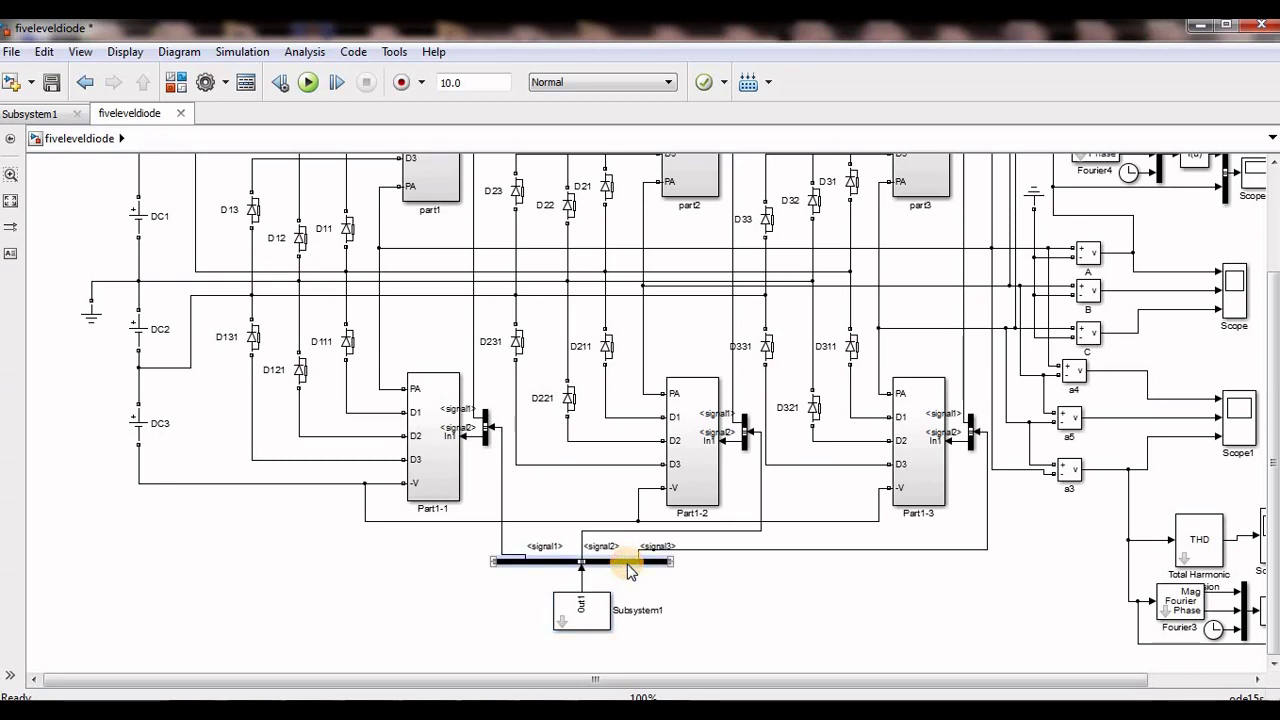
double_click(619, 562)
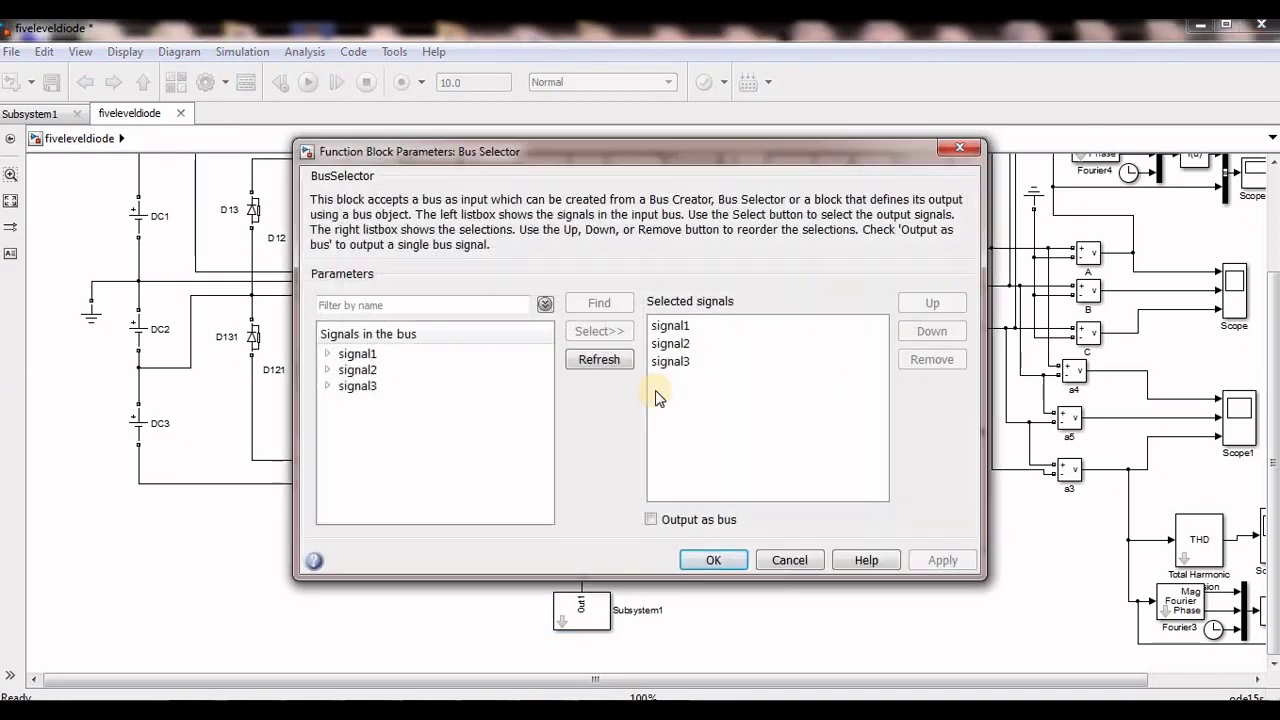
click(959, 148)
Trace the pulses from Subsystem1 through the wide Bus Selector to the selector beside Part1-1 and its signal1 line
click(600, 620)
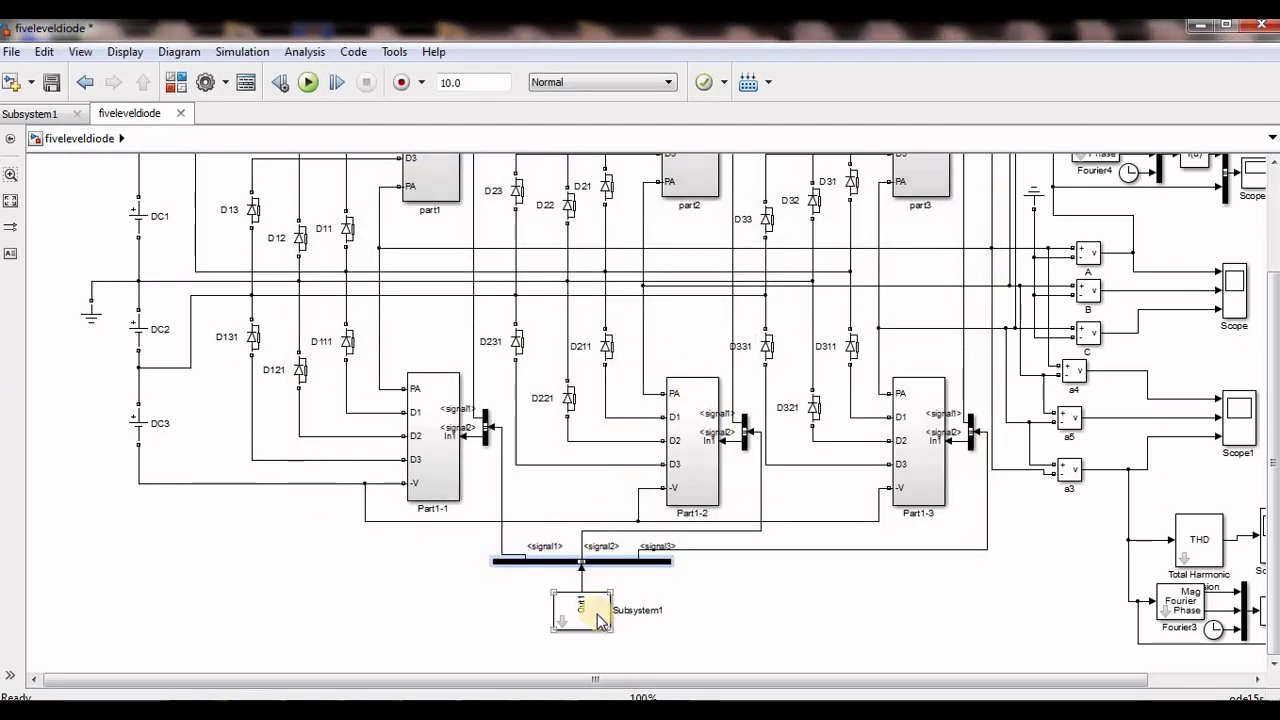
click(520, 562)
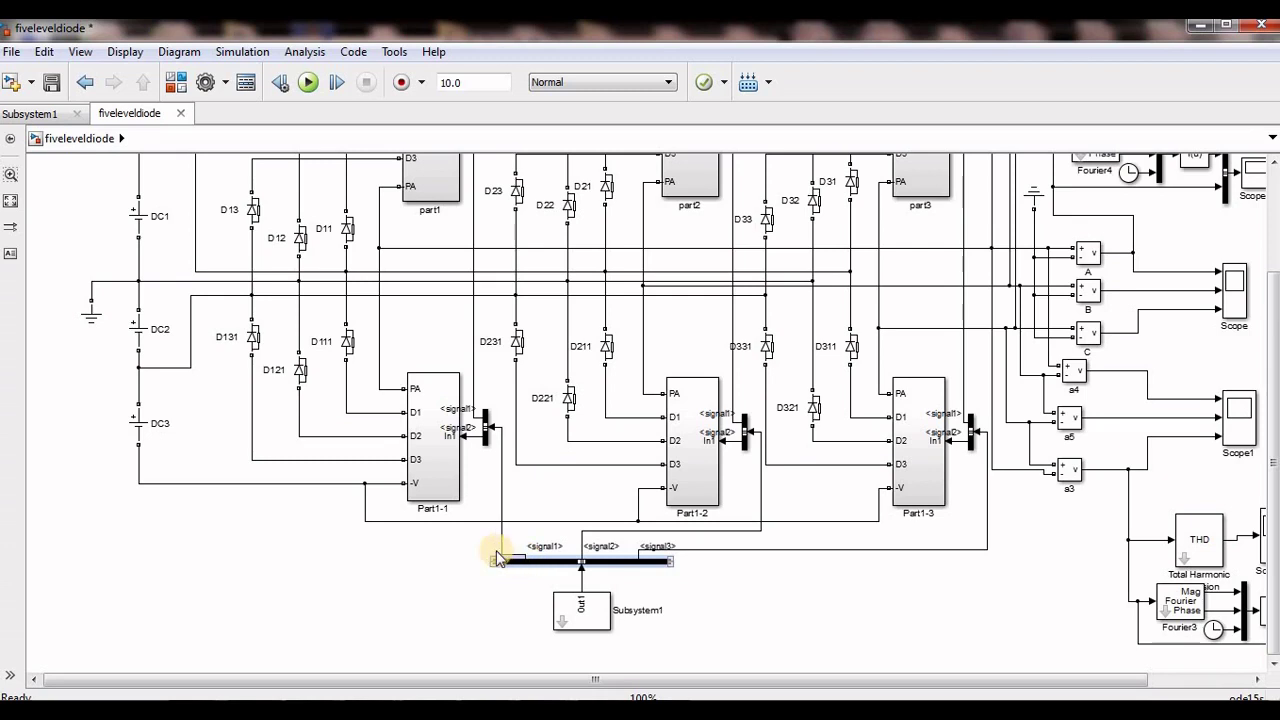
click(494, 580)
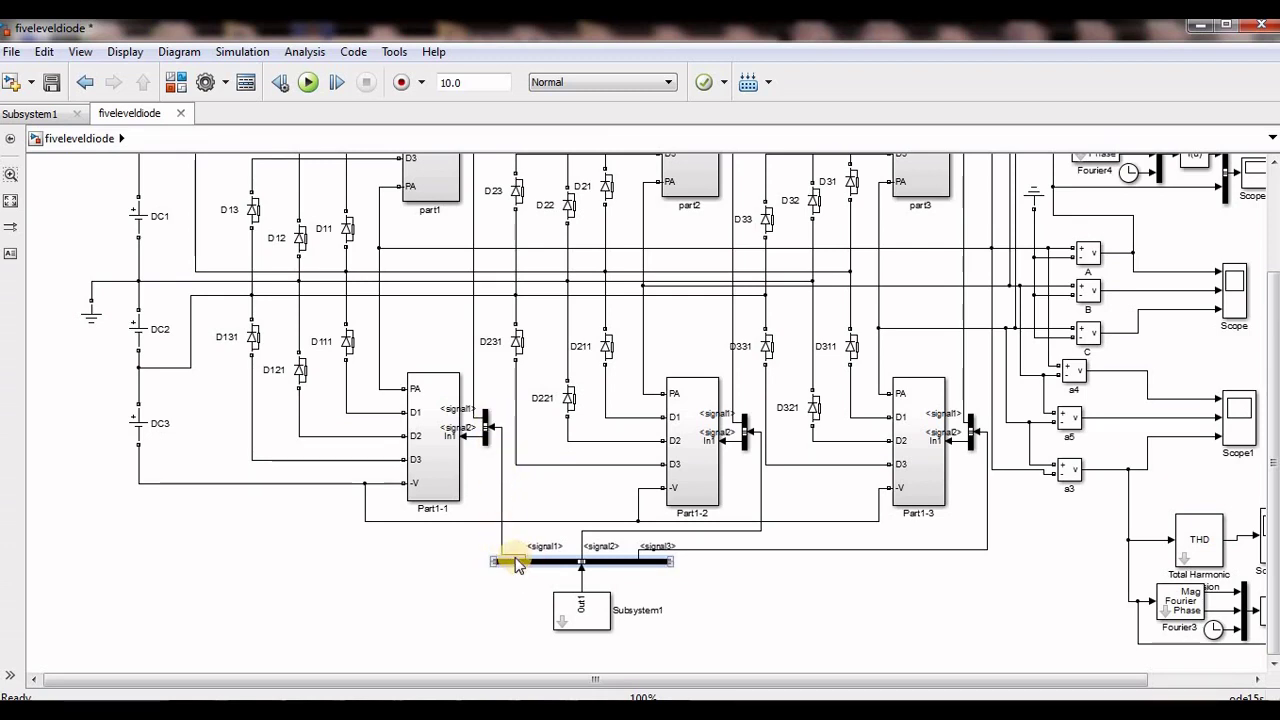
click(485, 424)
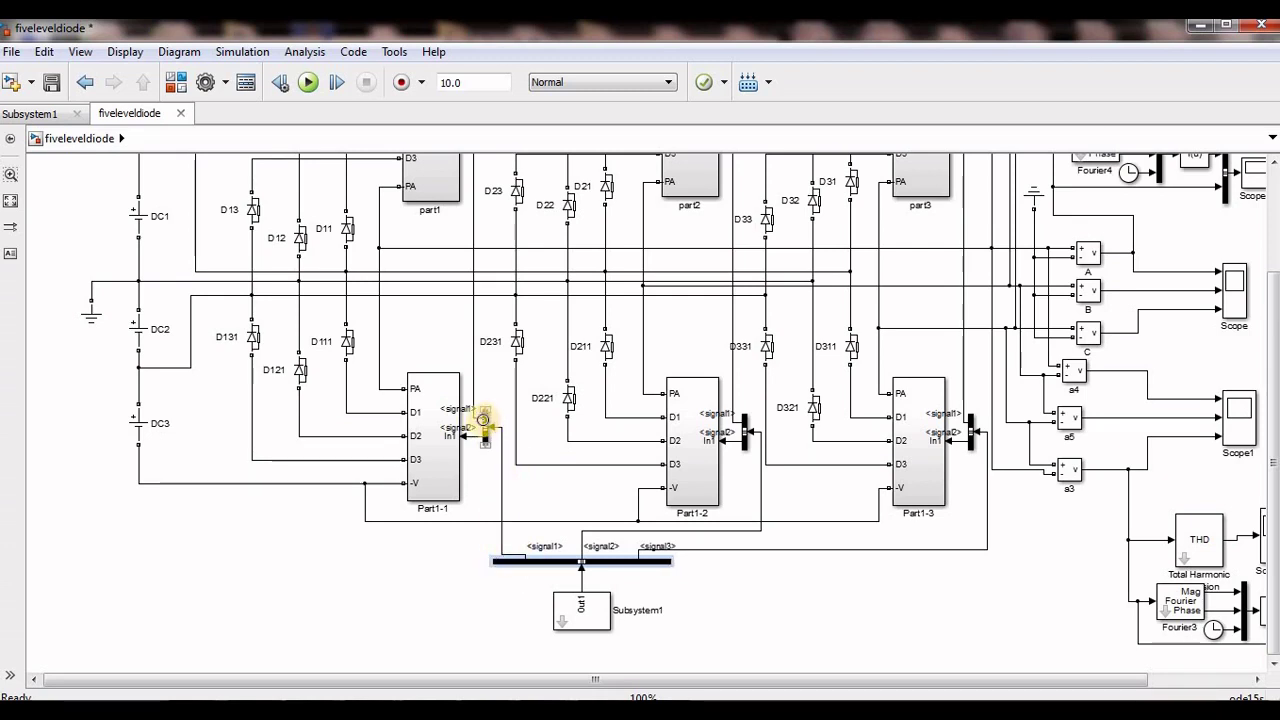
click(476, 344)
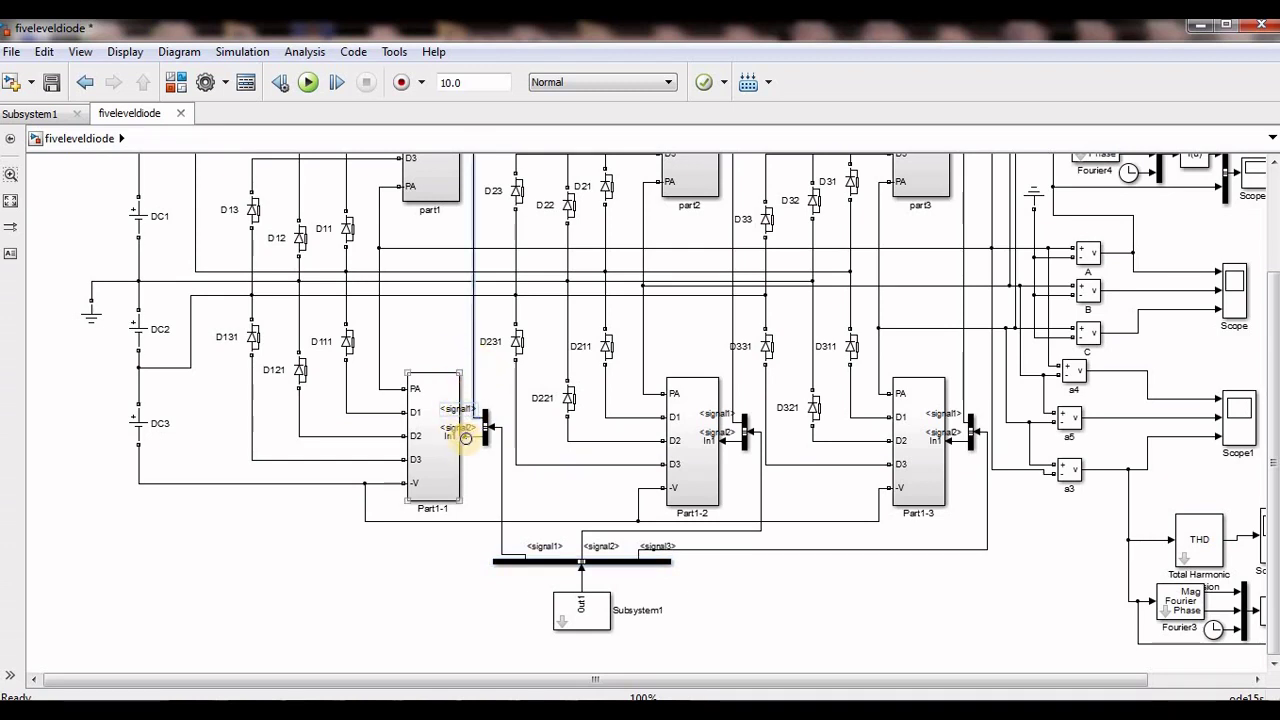
Revisit the pulse generation logic nested inside Subsystem1, and go back to the top-level fiveleveldiode model
click(563, 624)
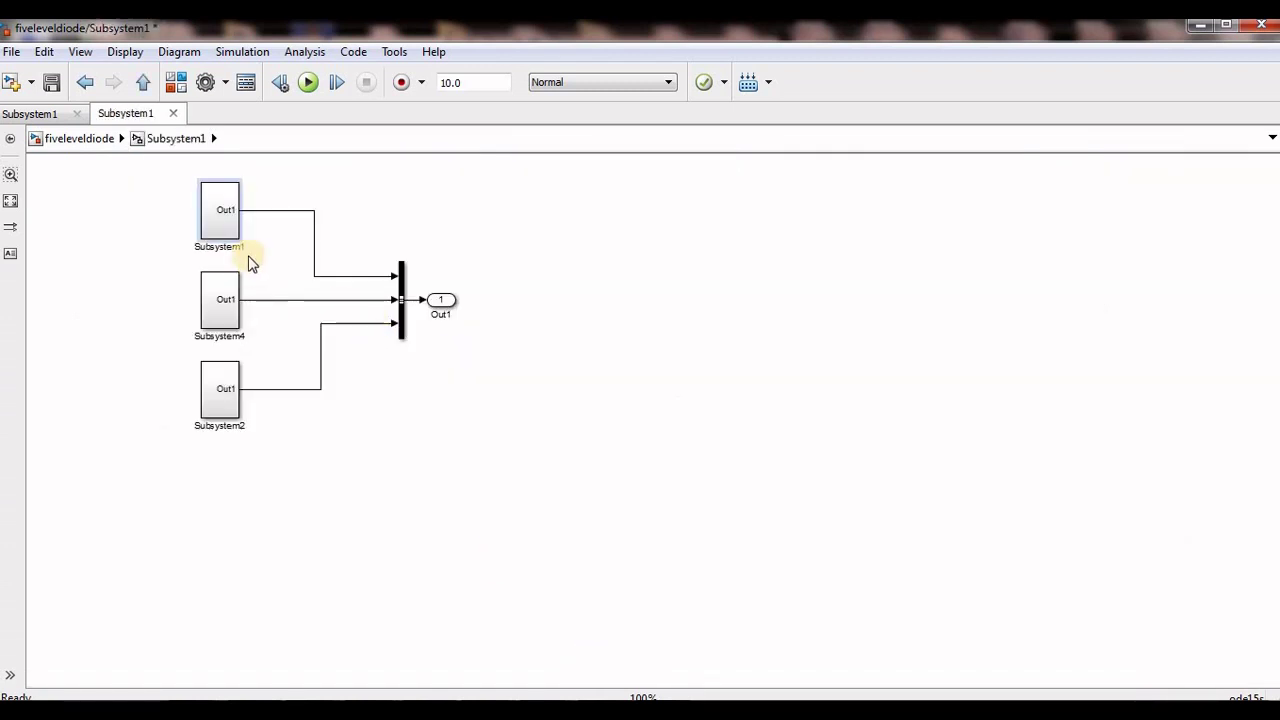
click(215, 222)
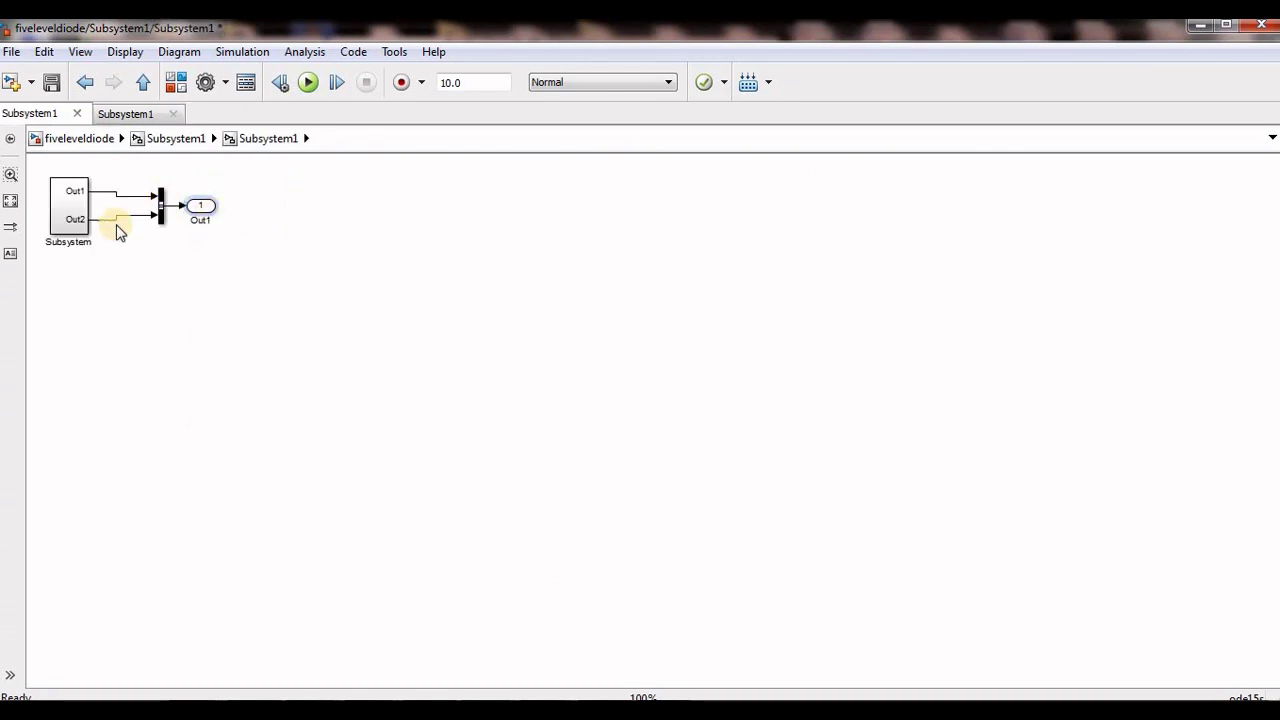
double_click(75, 217)
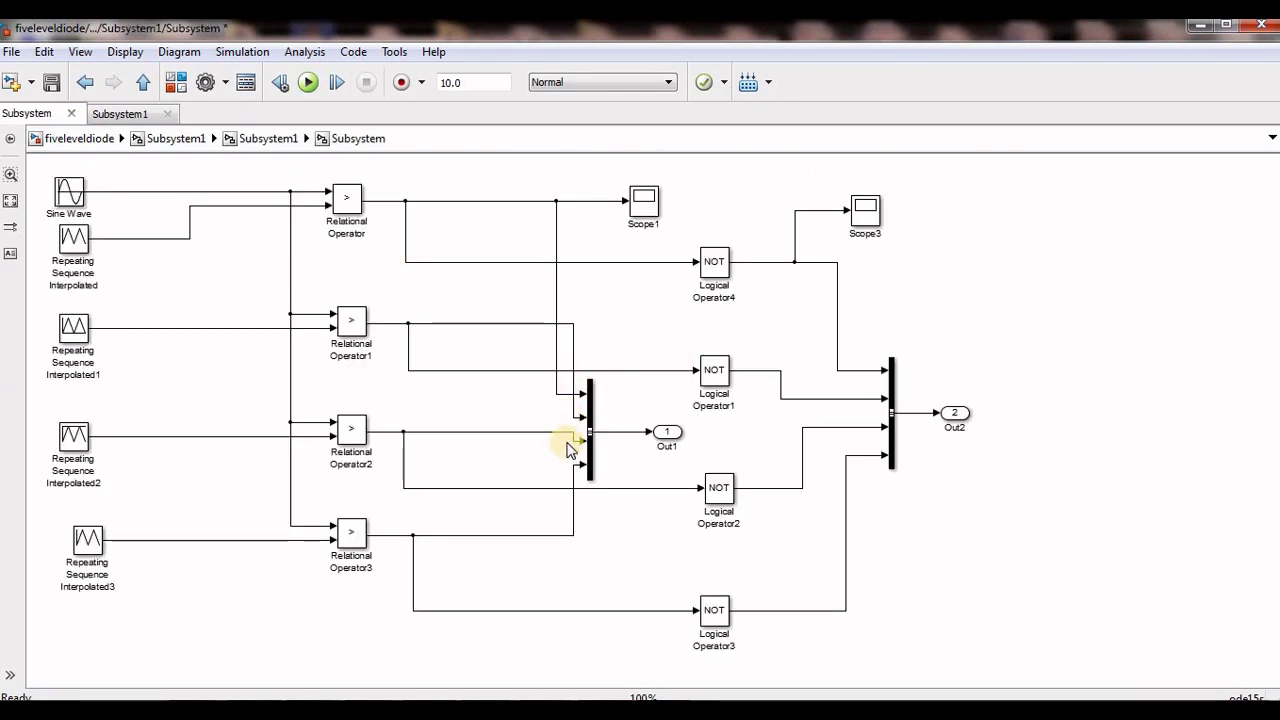
click(80, 138)
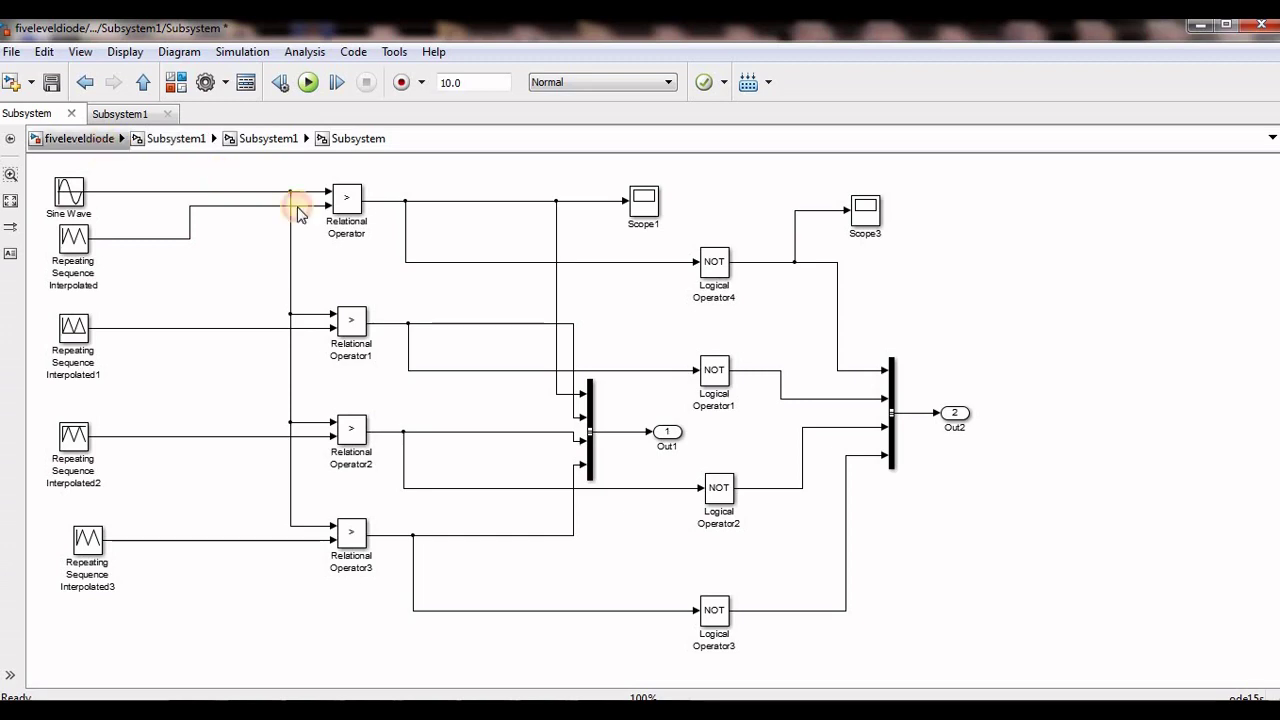
Trace the signal1 line up to part1, open part1, and highlight its signal1 line to switch G1
click(410, 195)
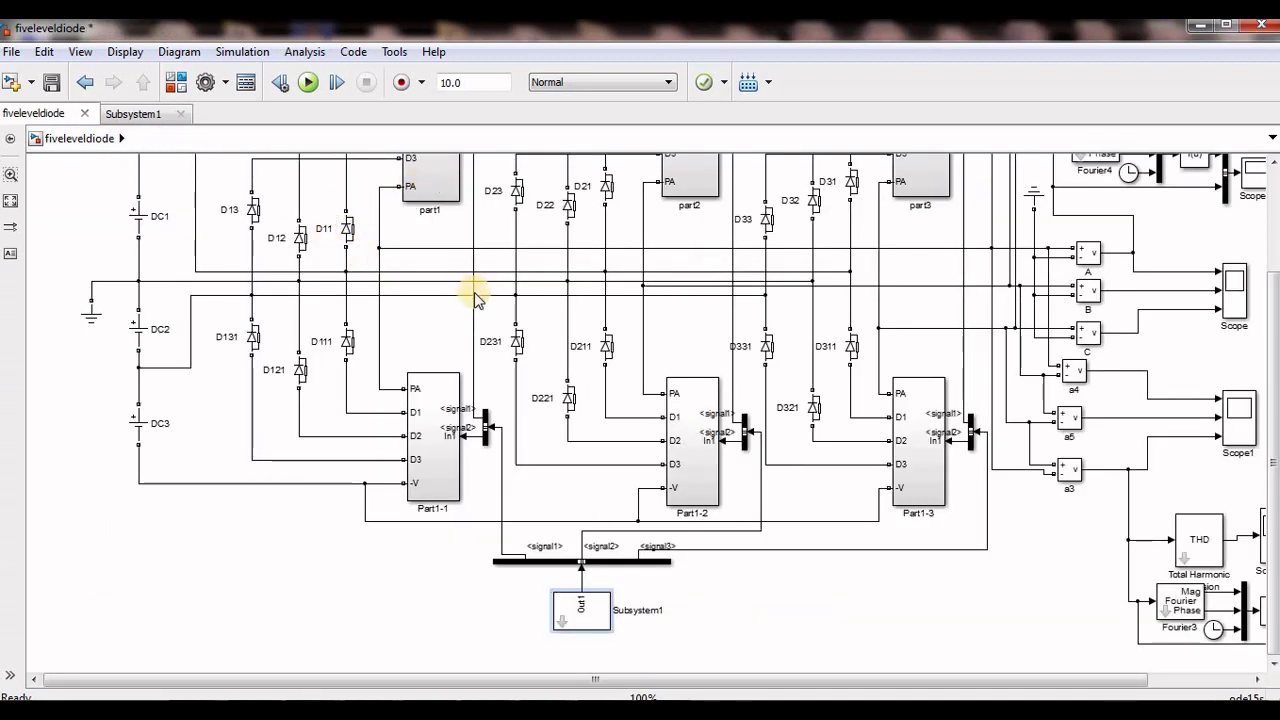
scroll(473, 307, up, 3)
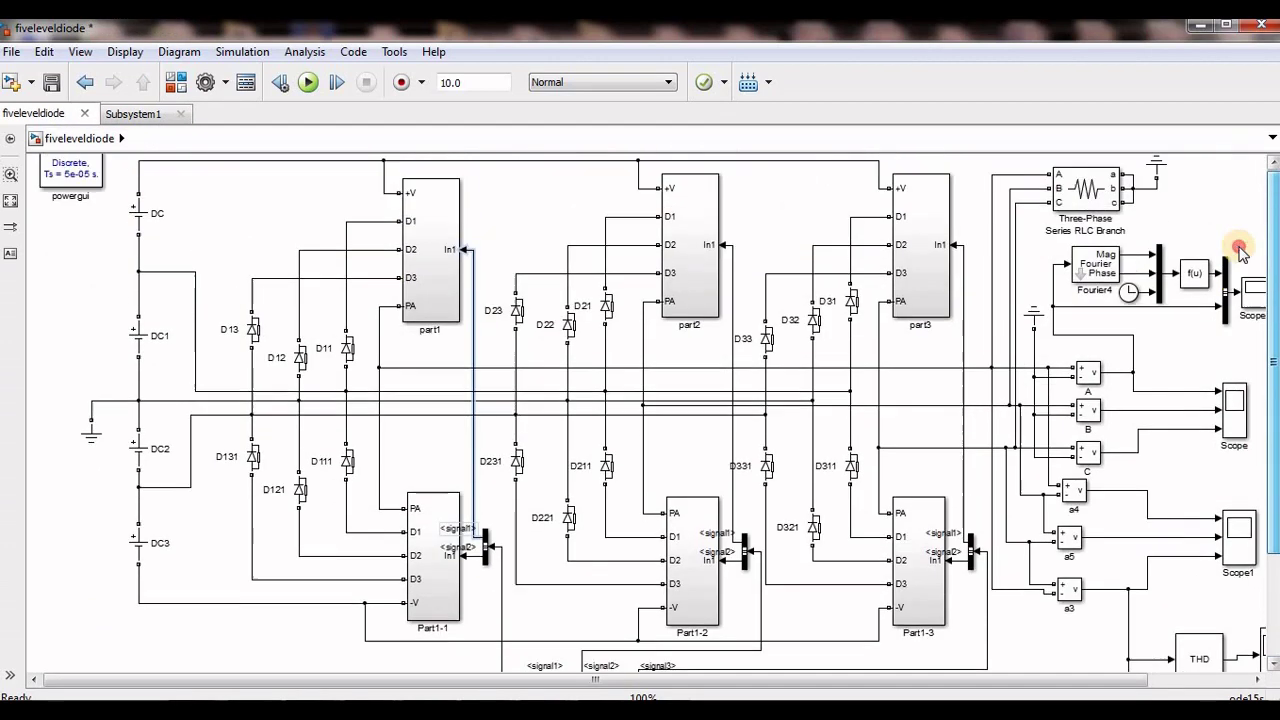
click(433, 321)
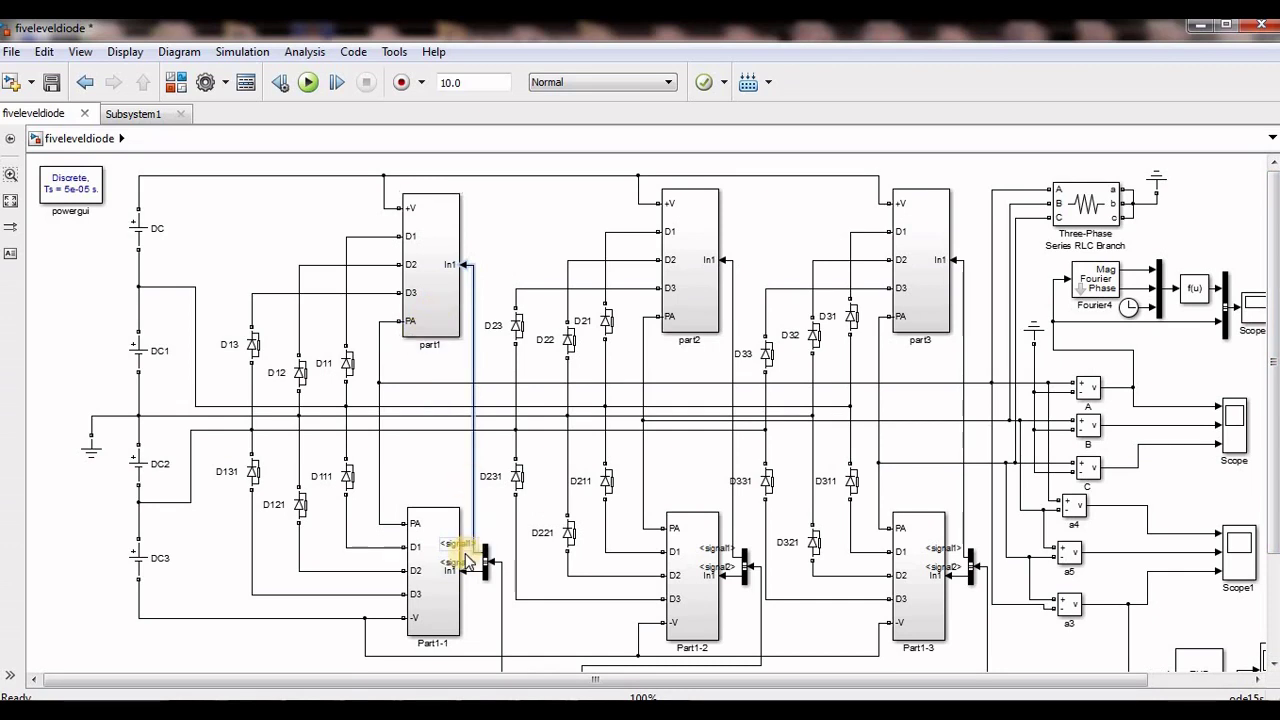
click(486, 560)
double_click(435, 317)
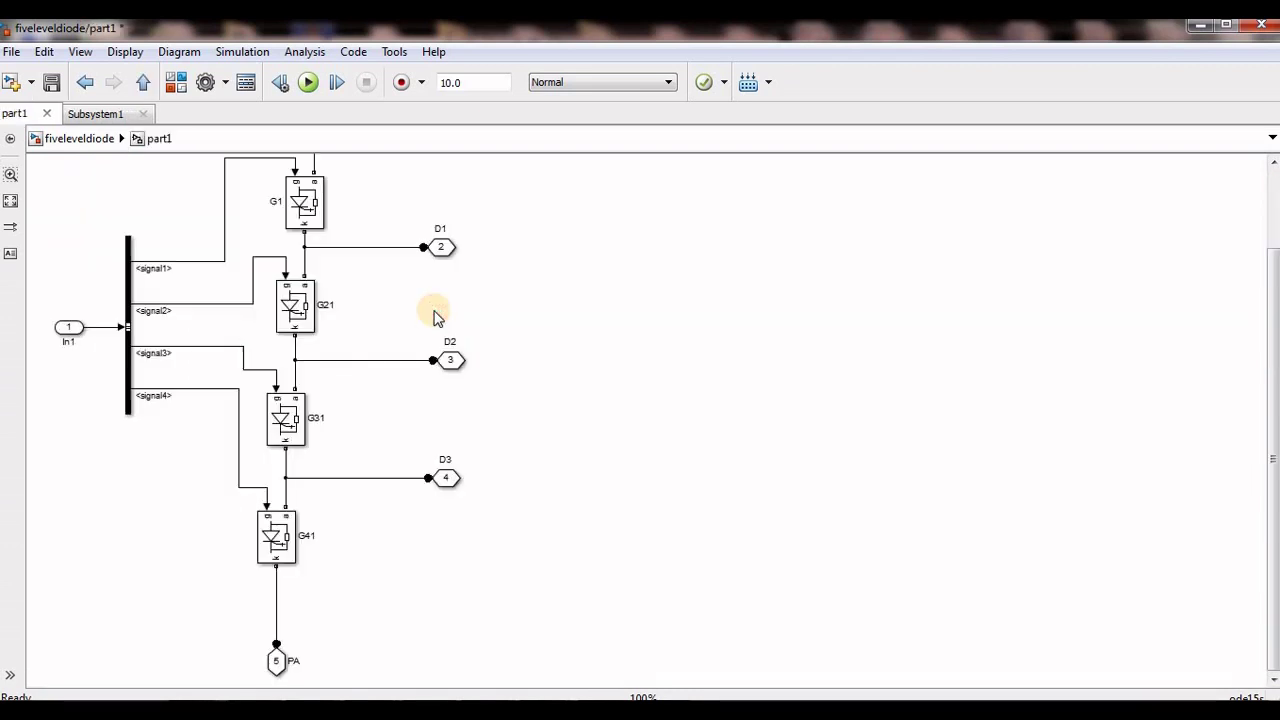
click(166, 261)
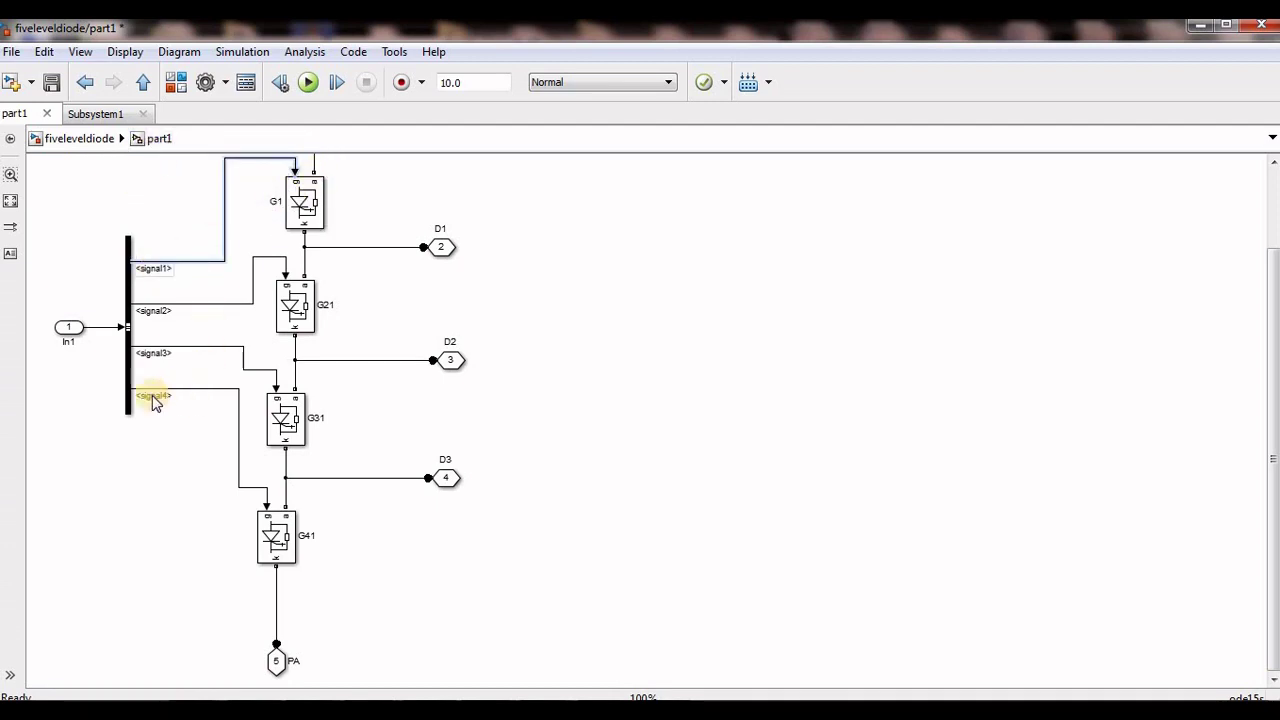
Return to the top-level model and open the Subsystem1 block nested inside the pulse-generating Subsystem1
click(88, 138)
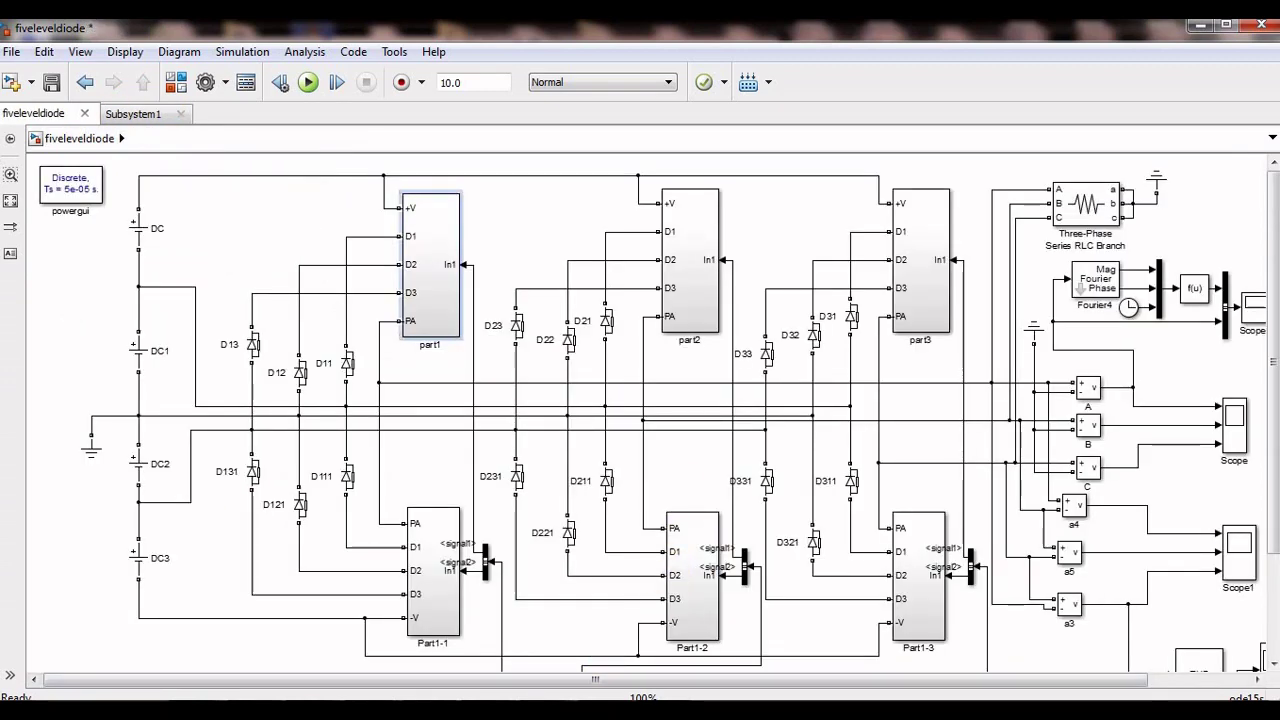
scroll(1277, 512, down, 3)
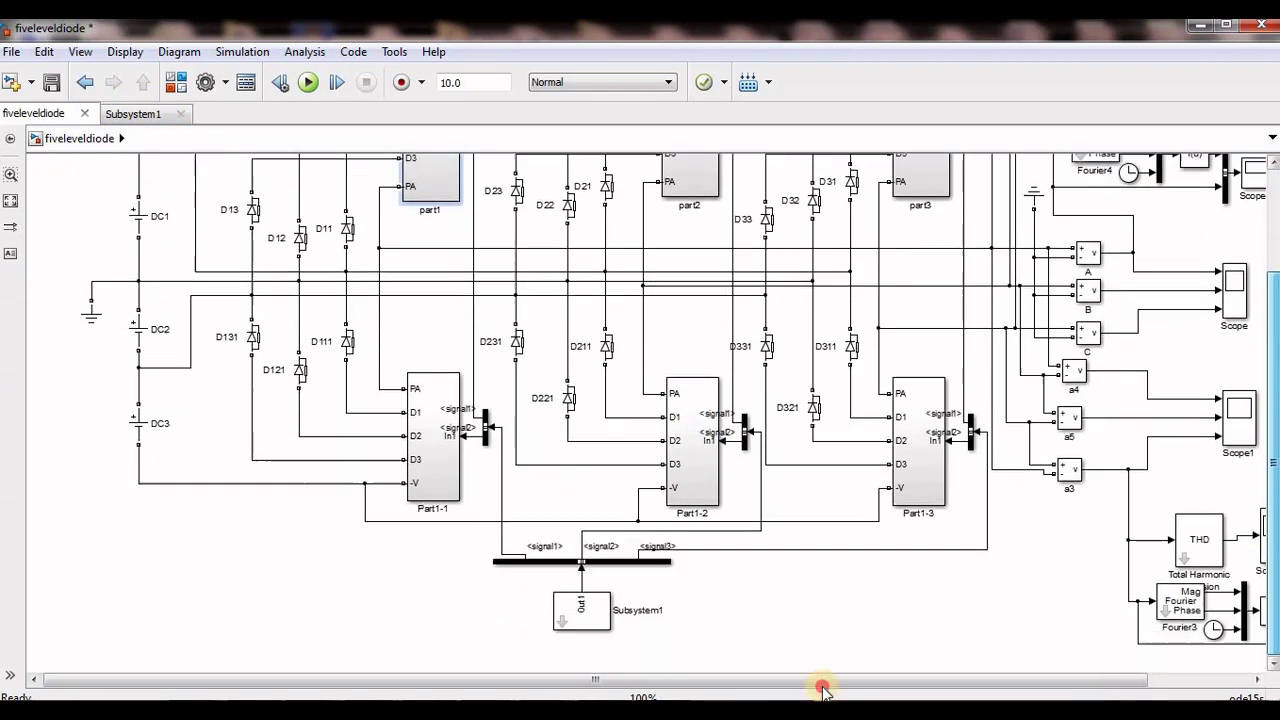
click(560, 625)
double_click(560, 625)
double_click(222, 217)
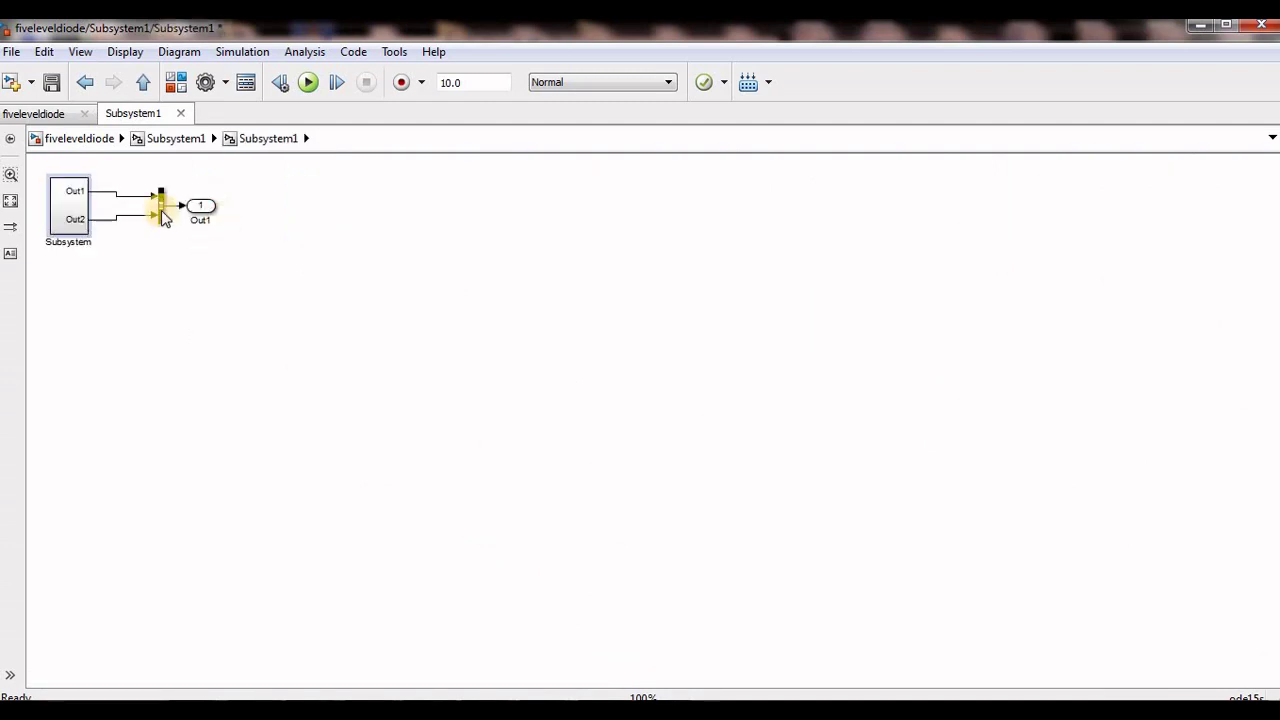
Open the comparator logic Subsystem nested inside Subsystem1 and compare it with the Circuit slide in PowerPoint
double_click(61, 208)
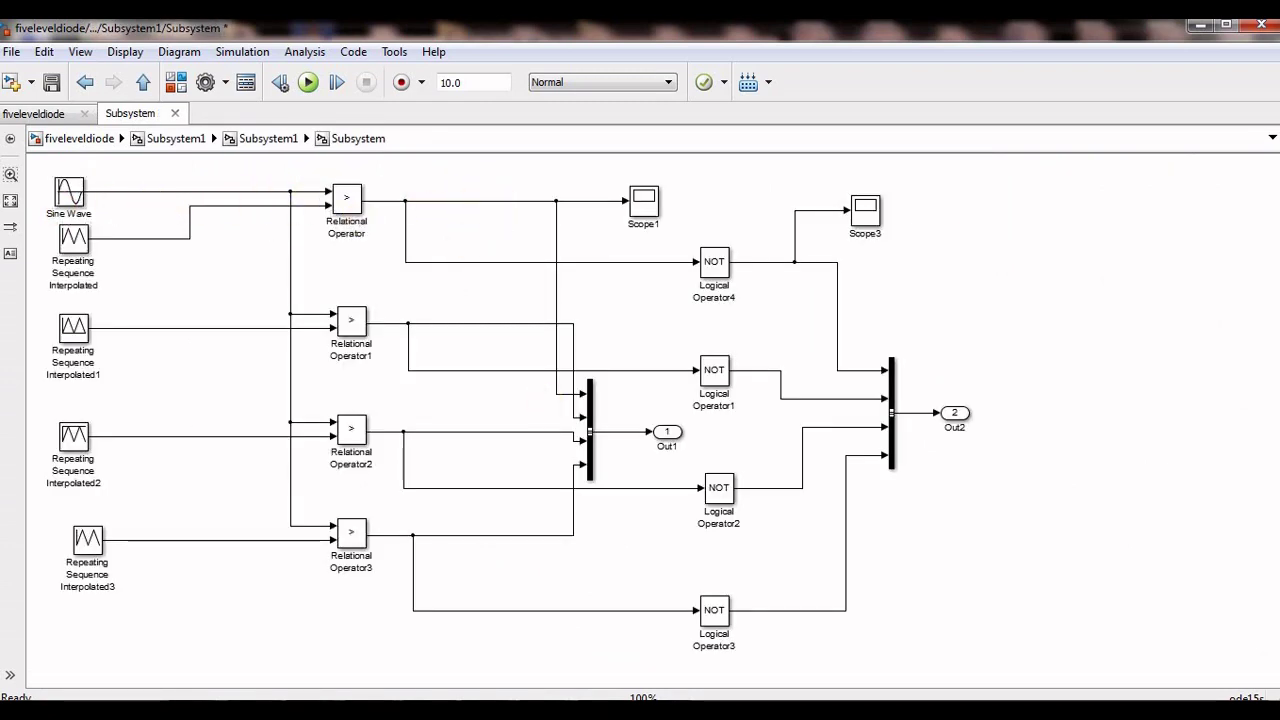
key(alt+Tab)
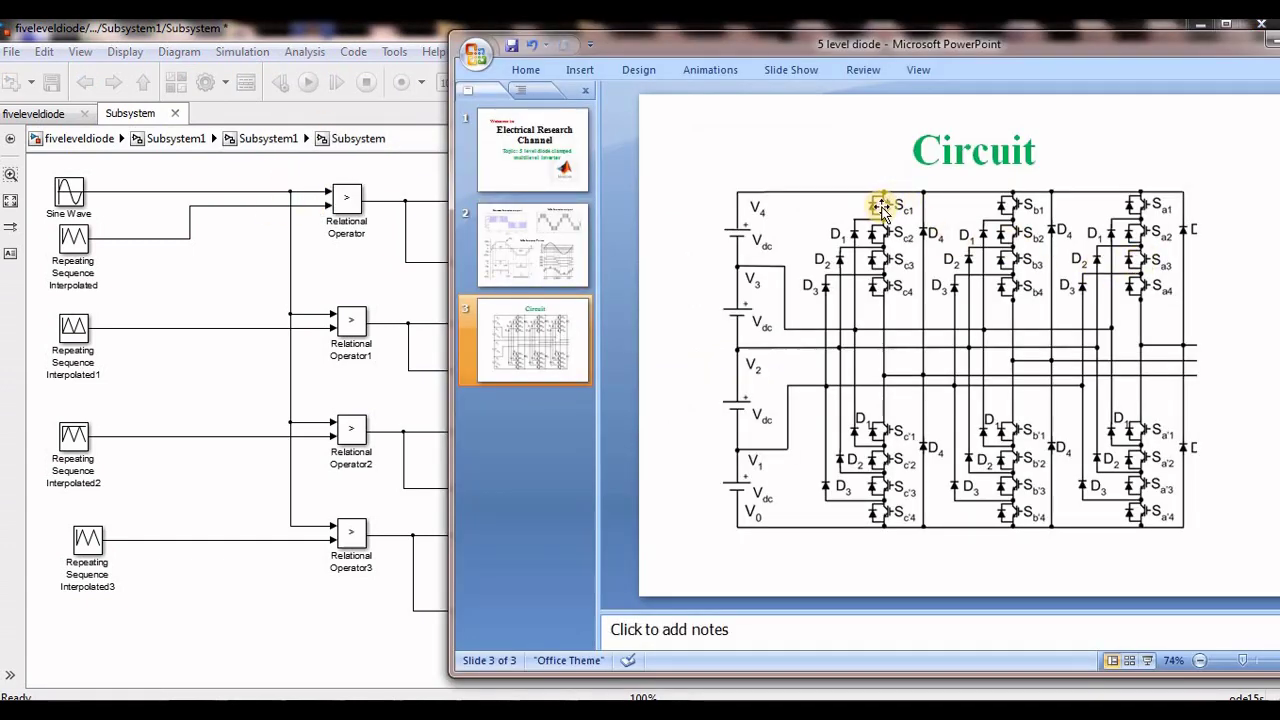
click(130, 290)
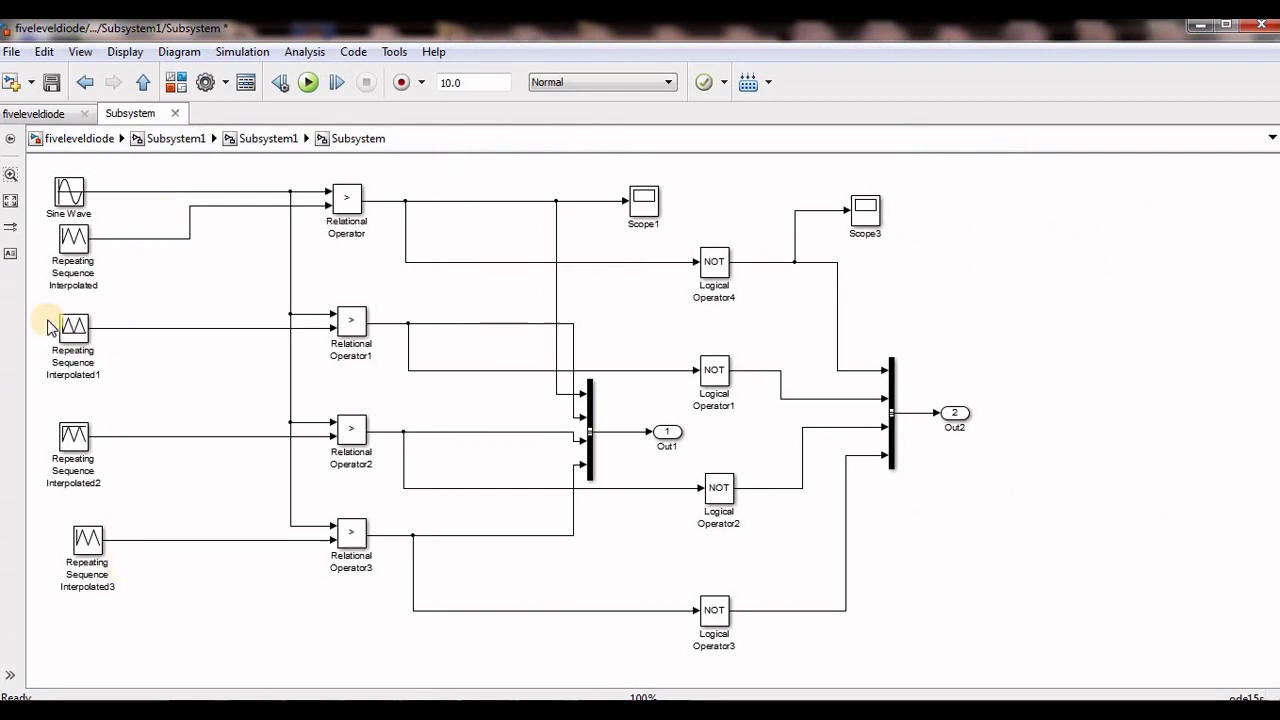
Inspect the amplitude, frequency and phase of the Sine Wave block in Subsystem1's pulse logic
double_click(62, 190)
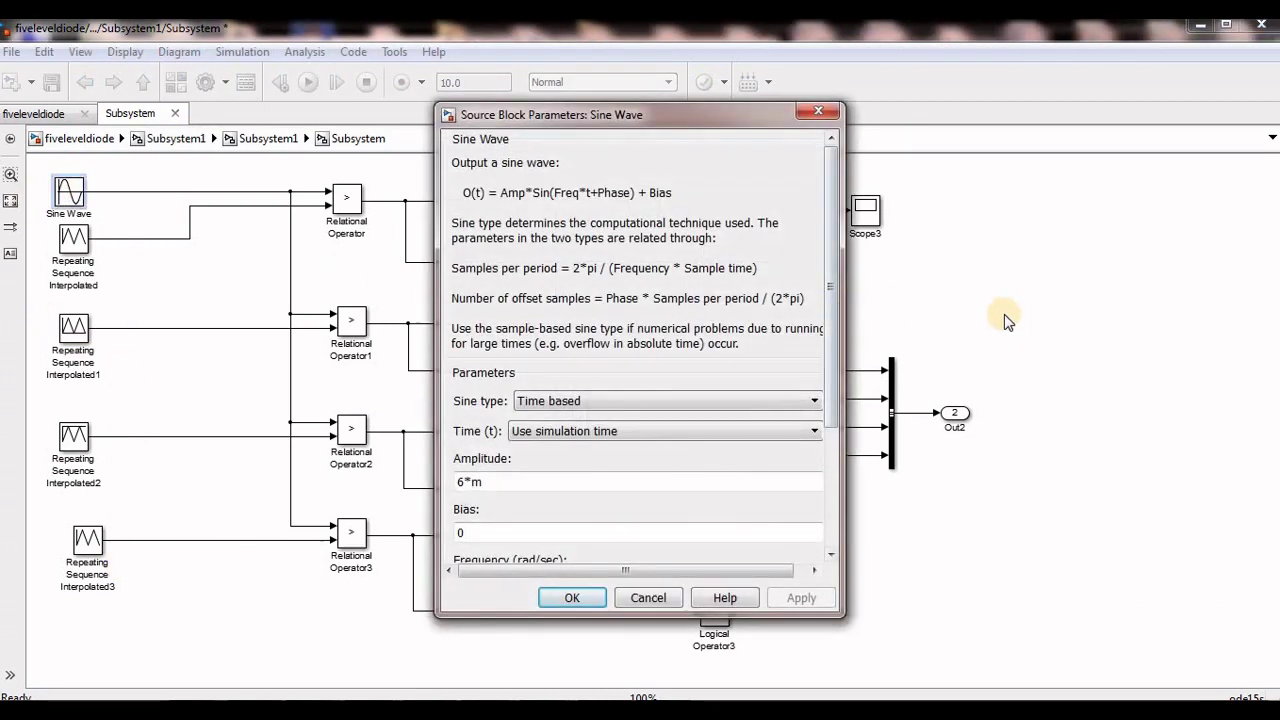
scroll(523, 485, down, 3)
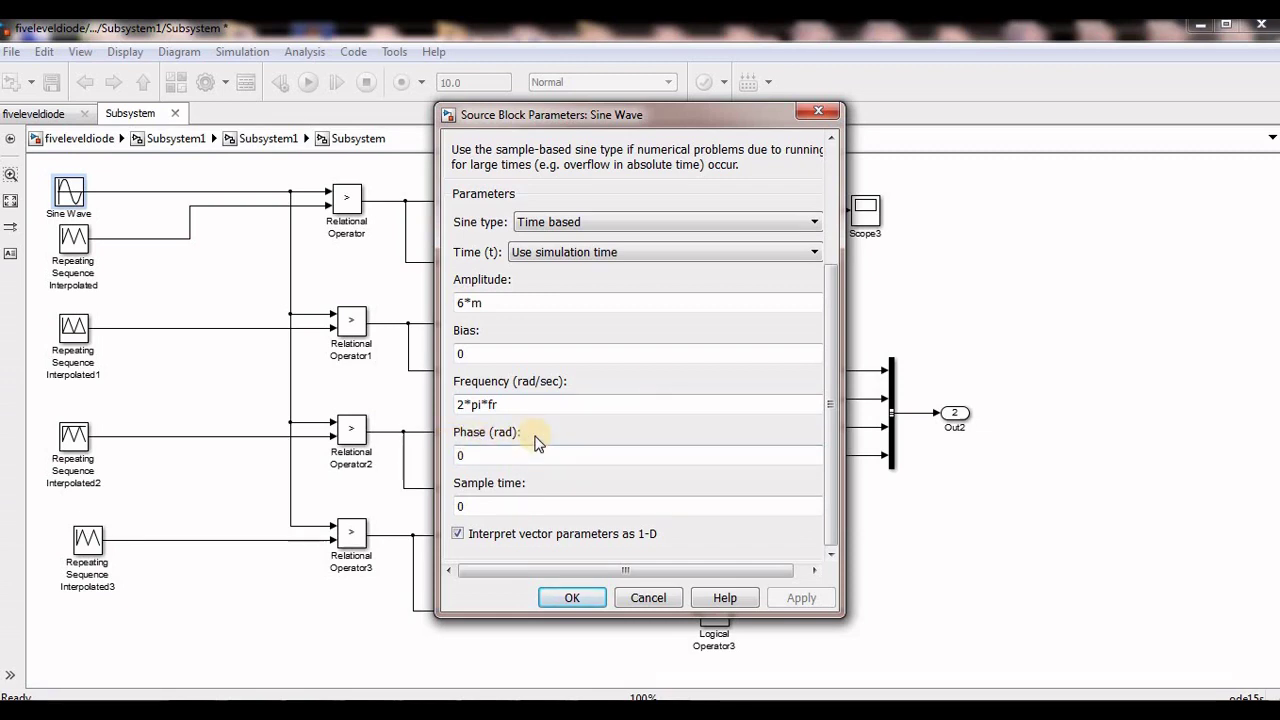
click(817, 113)
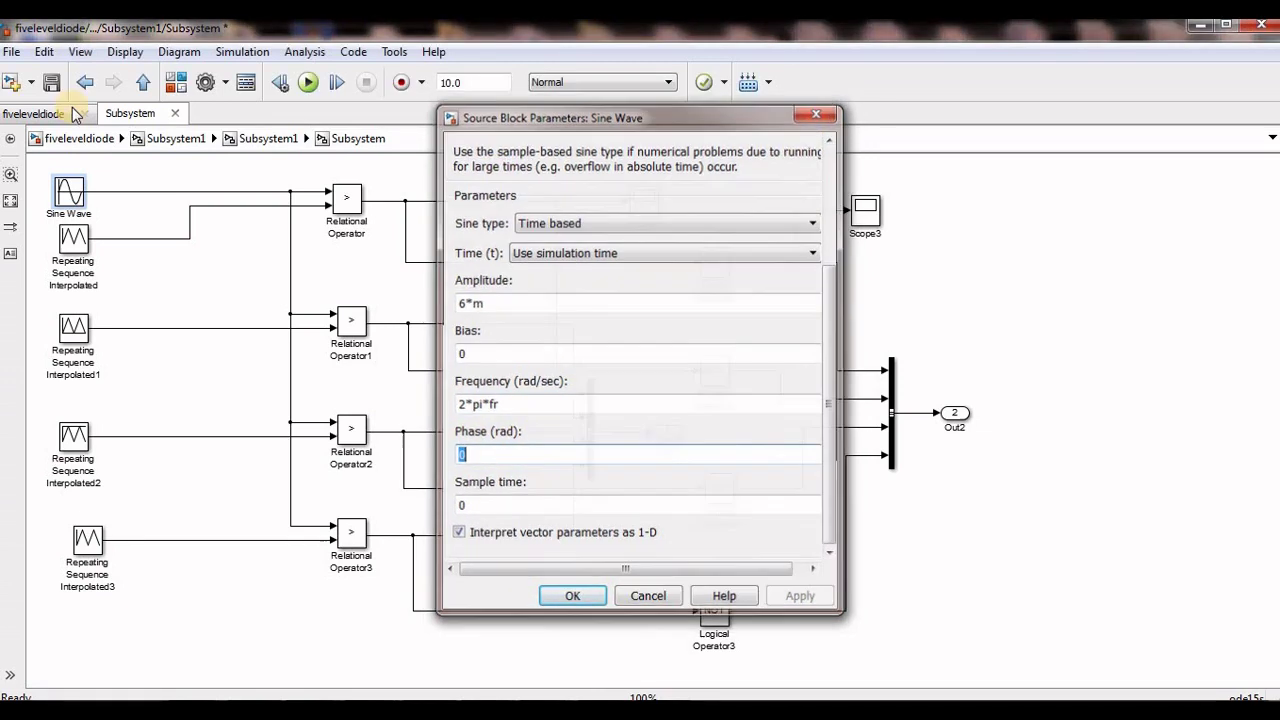
key(Escape)
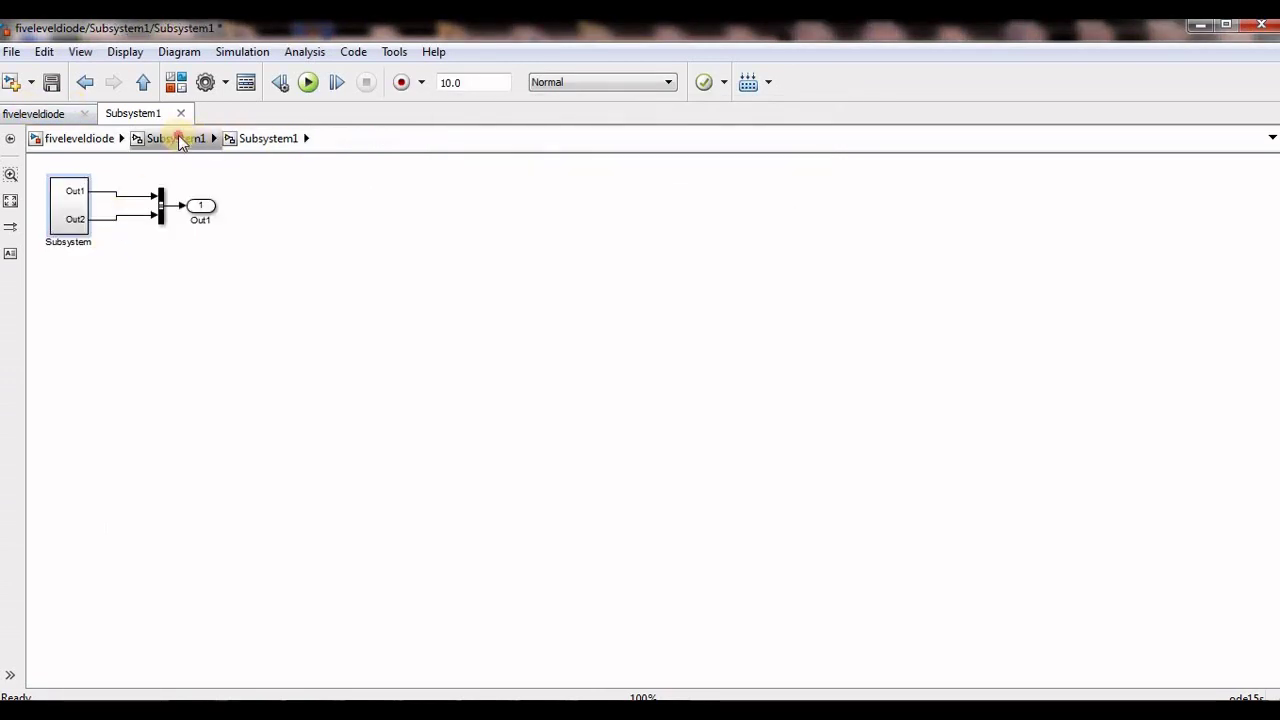
Go to Subsystem4's nested Subsystem and examine the phase of its Sine Wave block
click(178, 138)
click(236, 228)
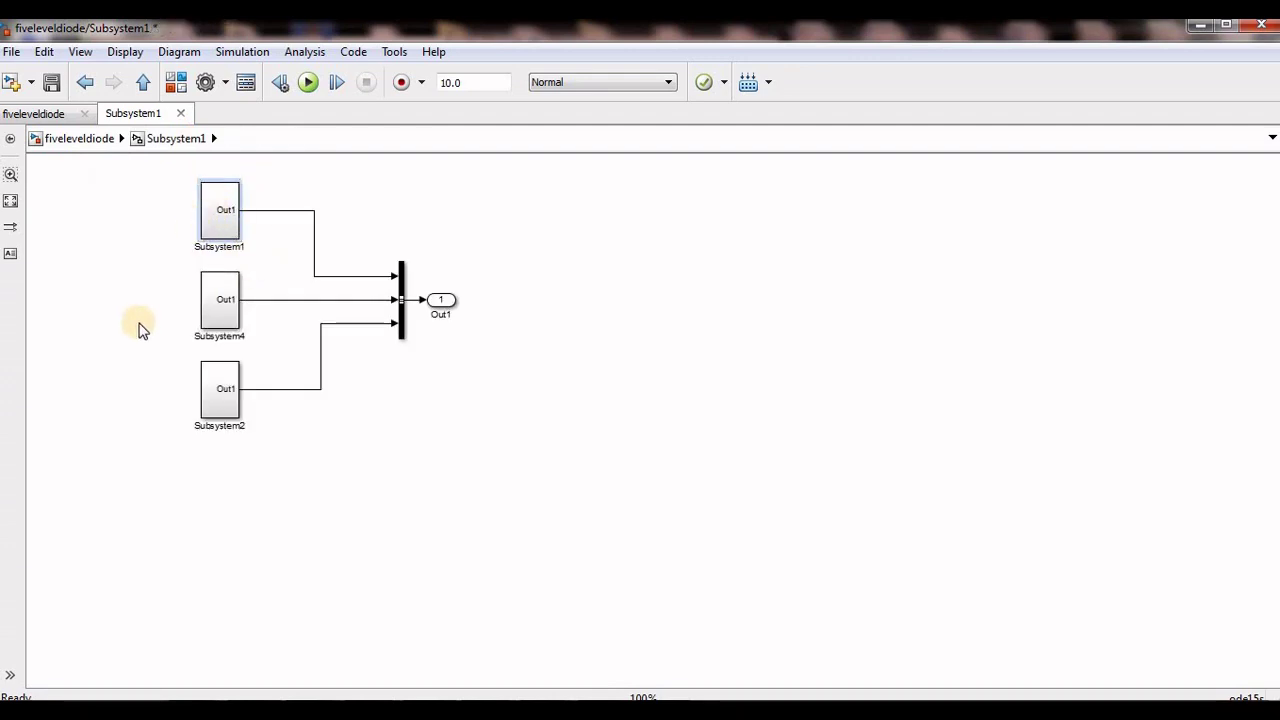
double_click(213, 312)
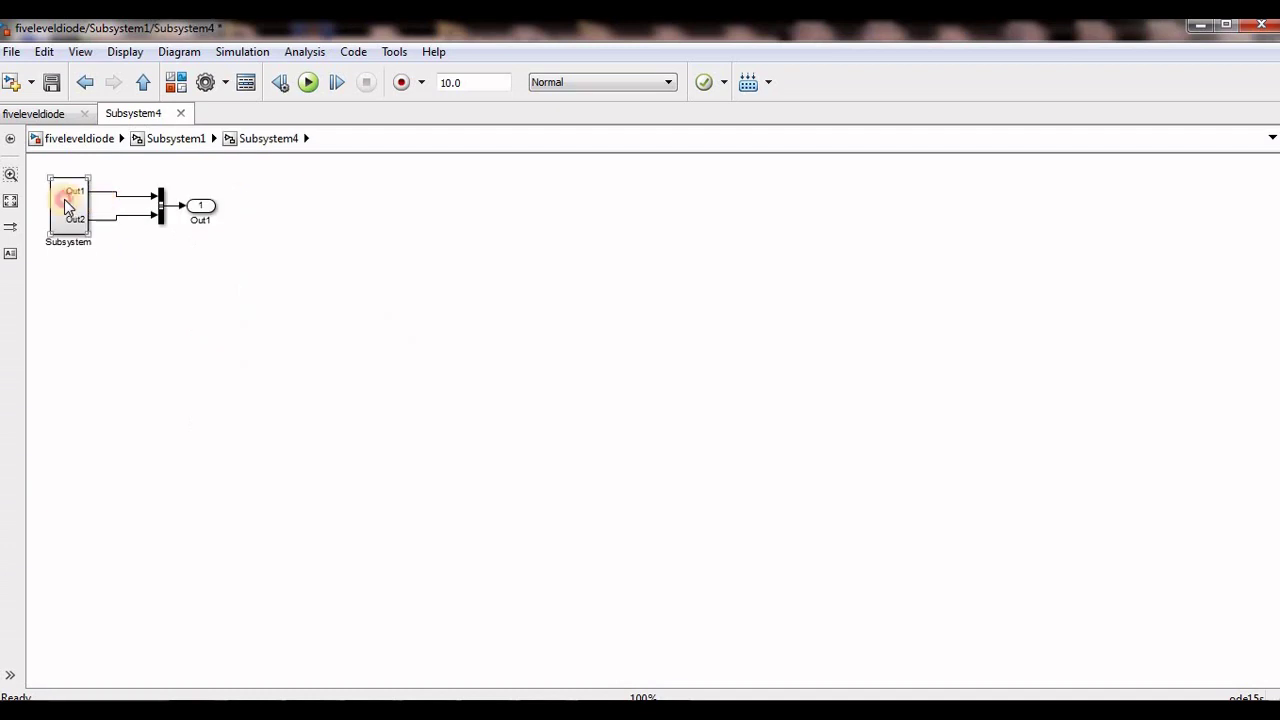
double_click(66, 194)
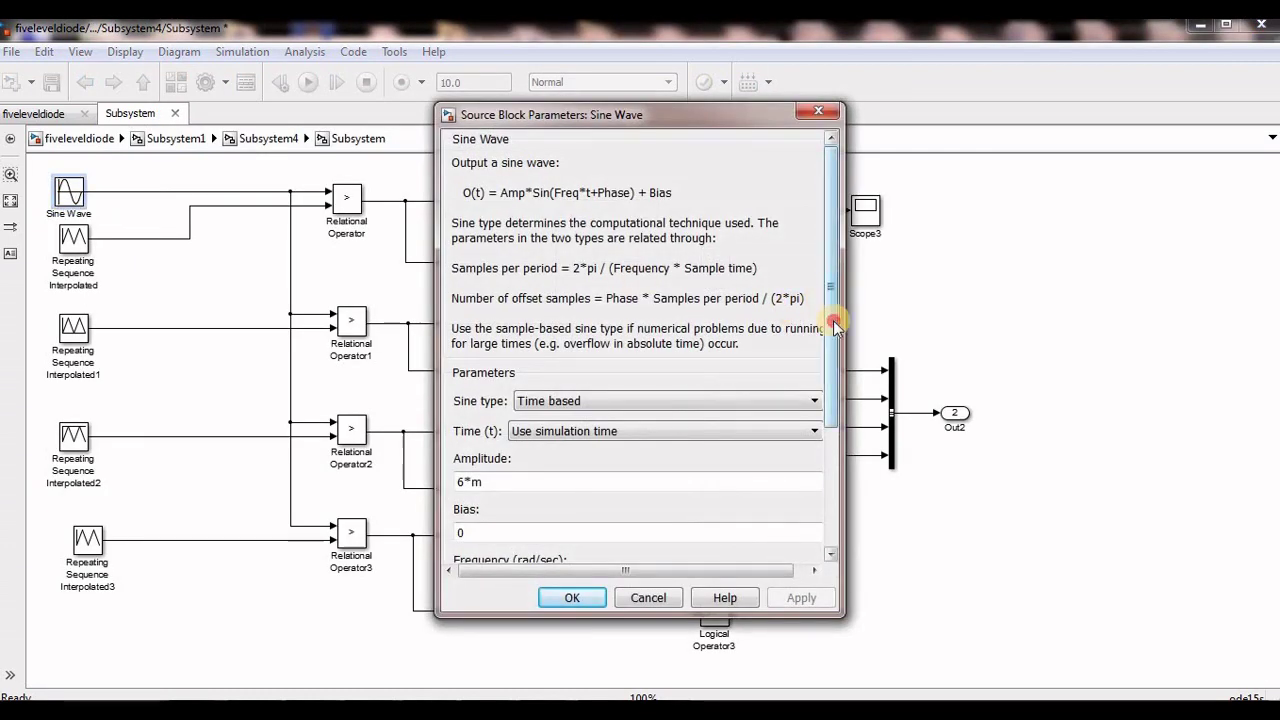
scroll(733, 480, down, 5)
drag(462, 455, 497, 457)
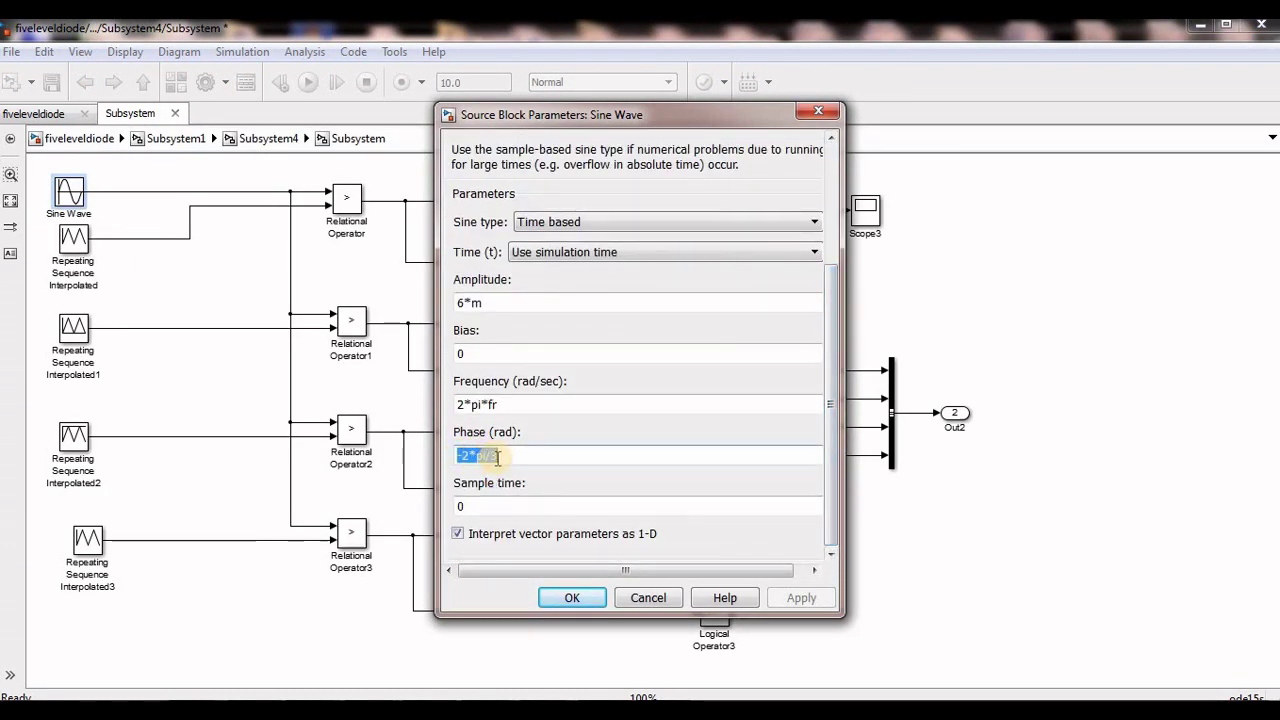
click(820, 112)
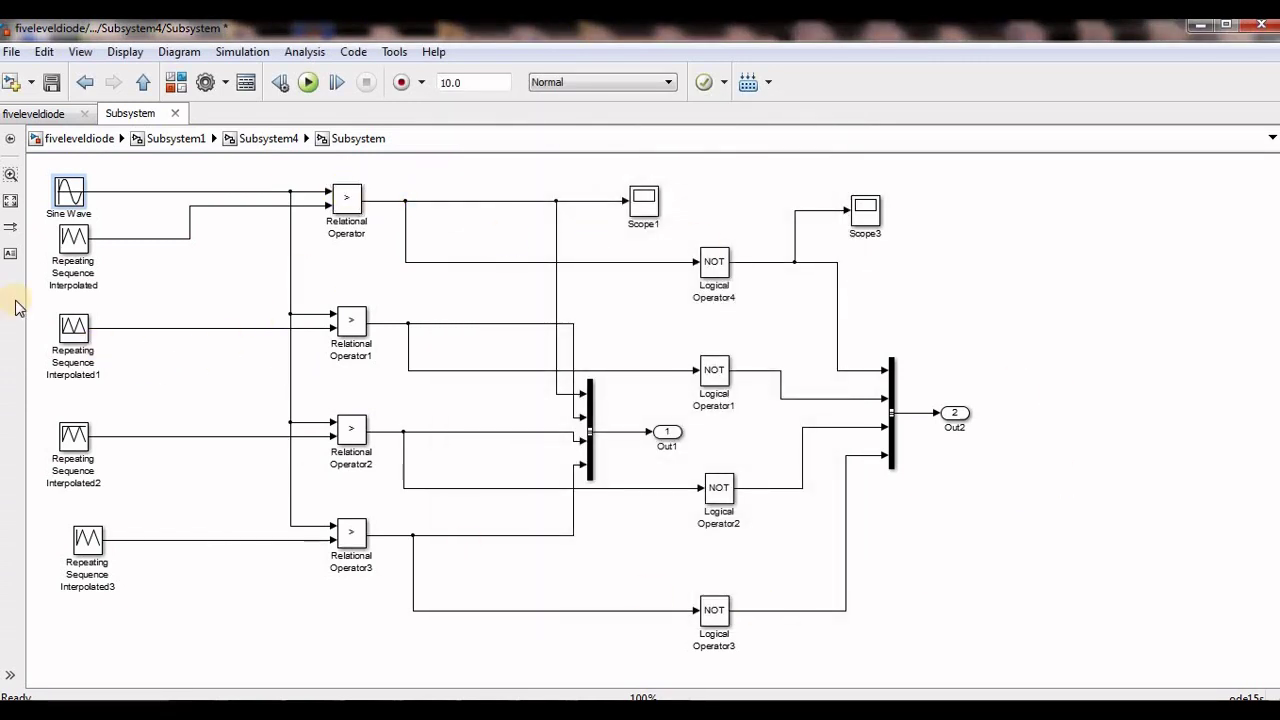
Examine the Sine Wave phase in Subsystem2's nested Subsystem, and return to the top-level fiveleveldiode model
click(90, 138)
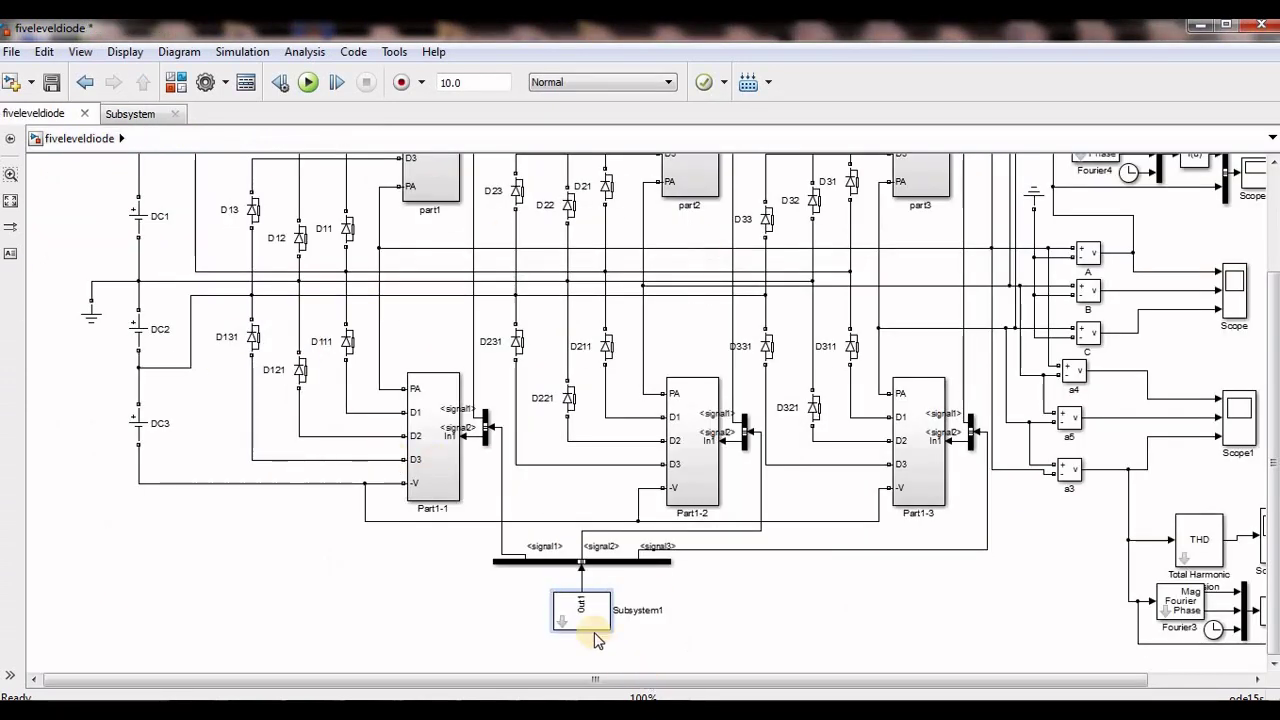
click(562, 621)
double_click(208, 412)
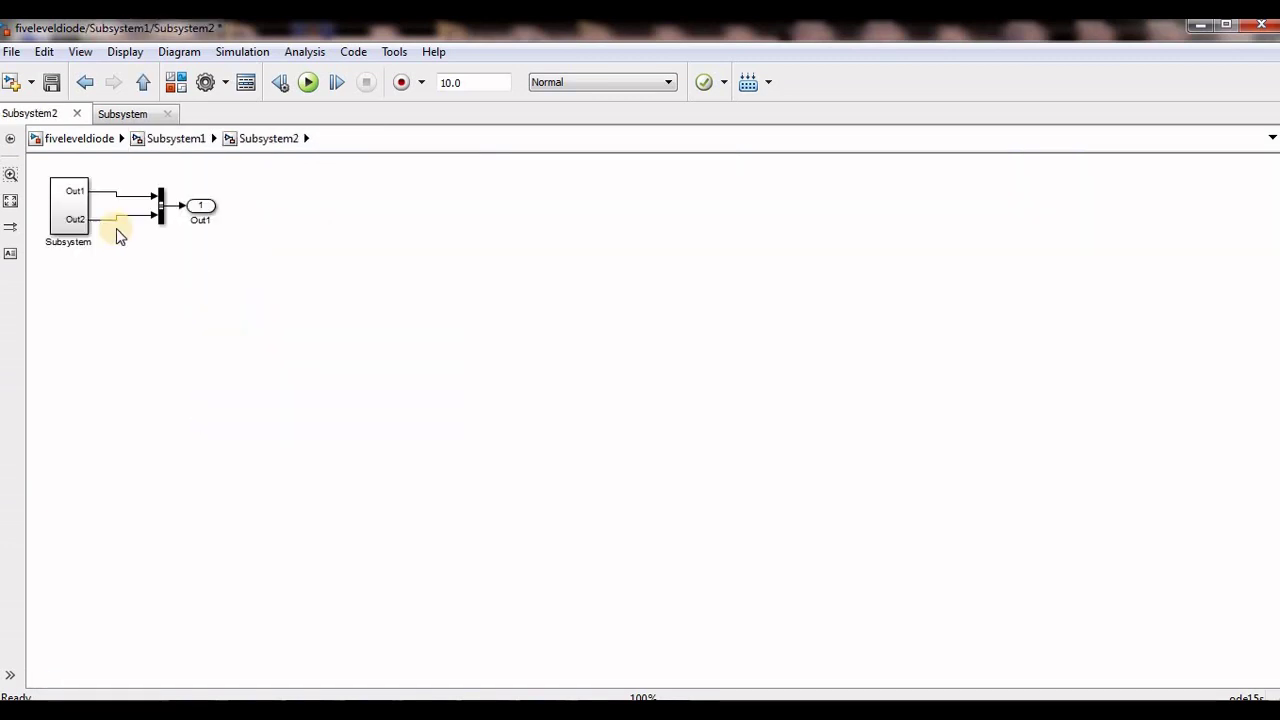
double_click(83, 200)
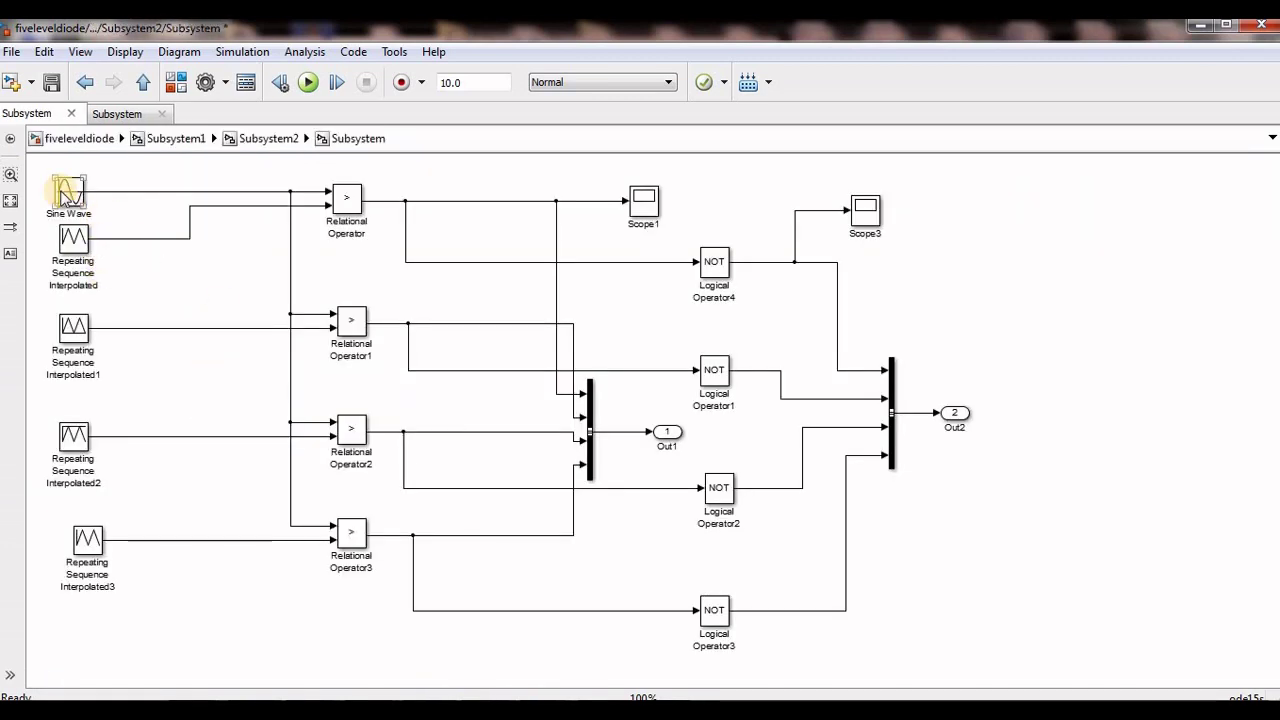
double_click(61, 190)
drag(834, 369, 836, 557)
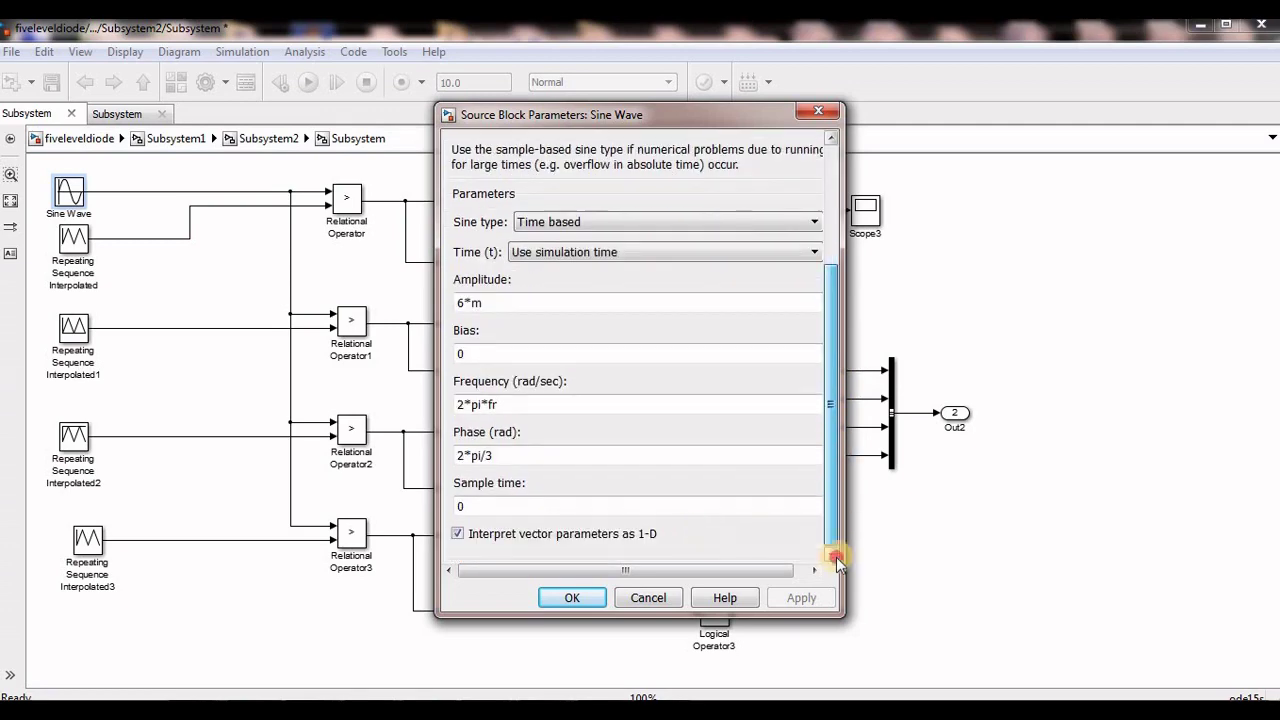
click(818, 111)
click(80, 138)
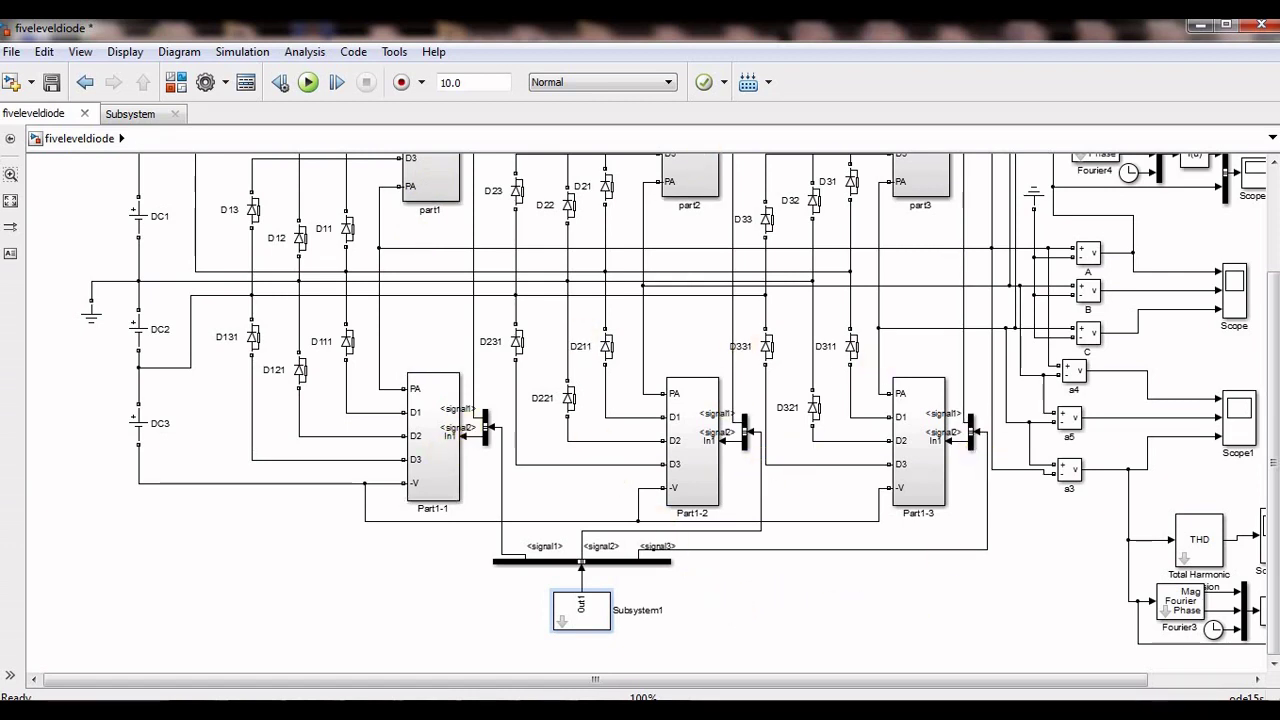
Delete the three lines feeding terminals A, B and C of the Three-Phase Series RLC Branch
drag(1277, 504, 1275, 396)
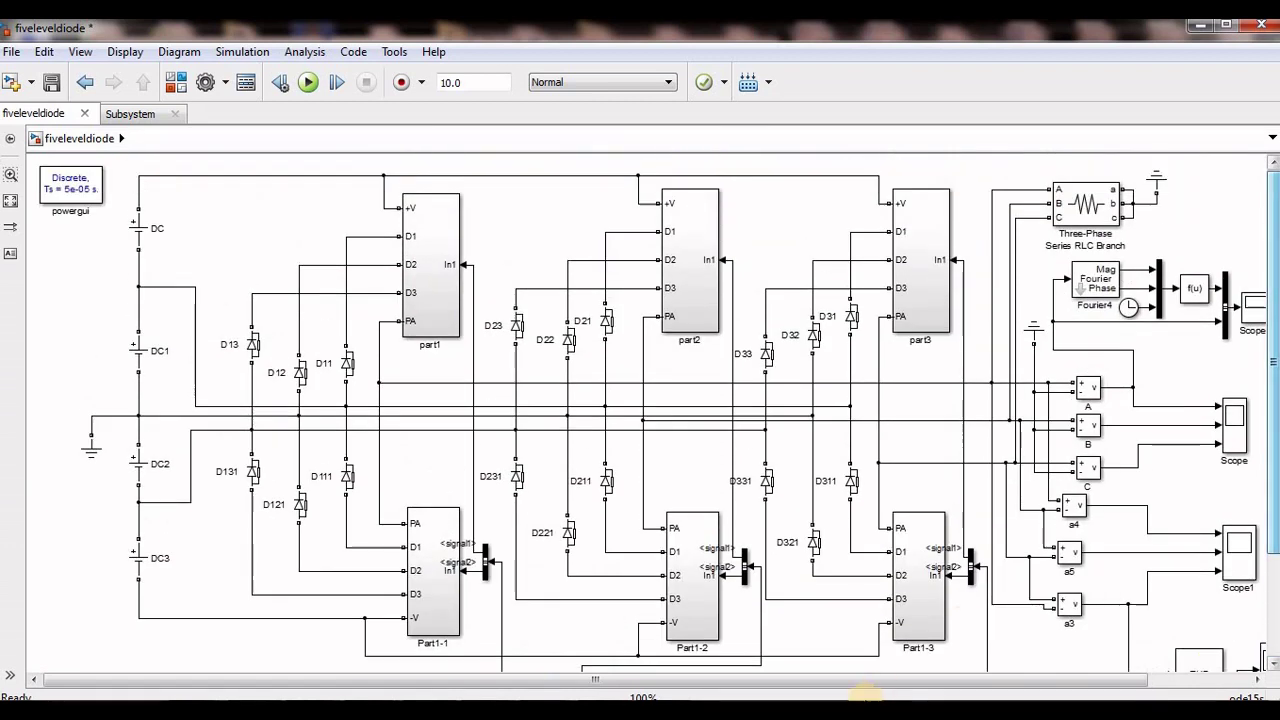
drag(858, 682, 1101, 659)
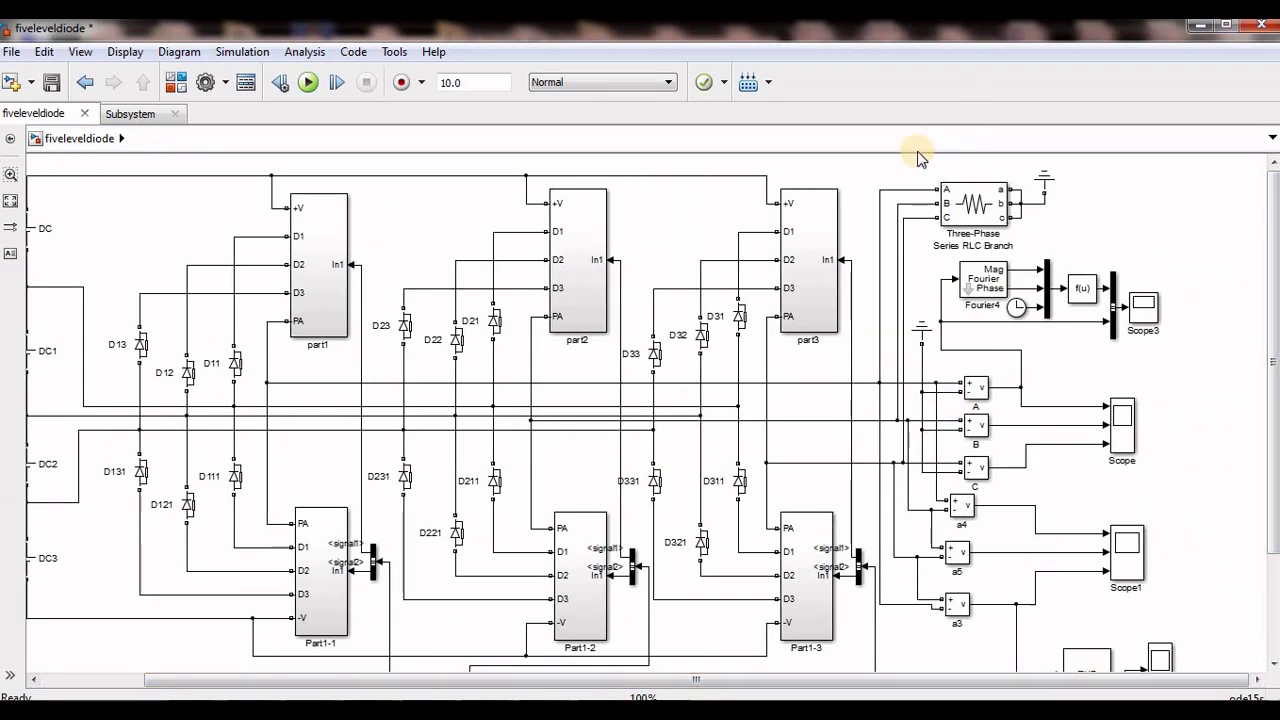
drag(917, 180, 910, 250)
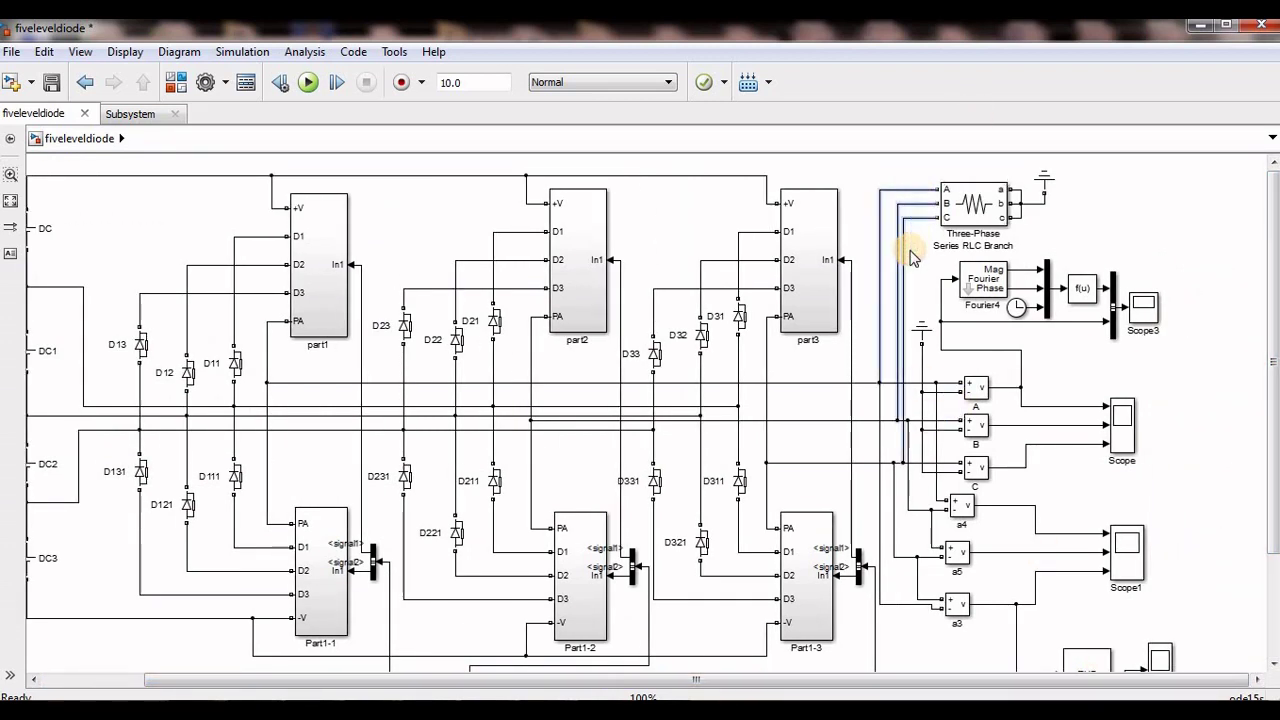
right_click(905, 202)
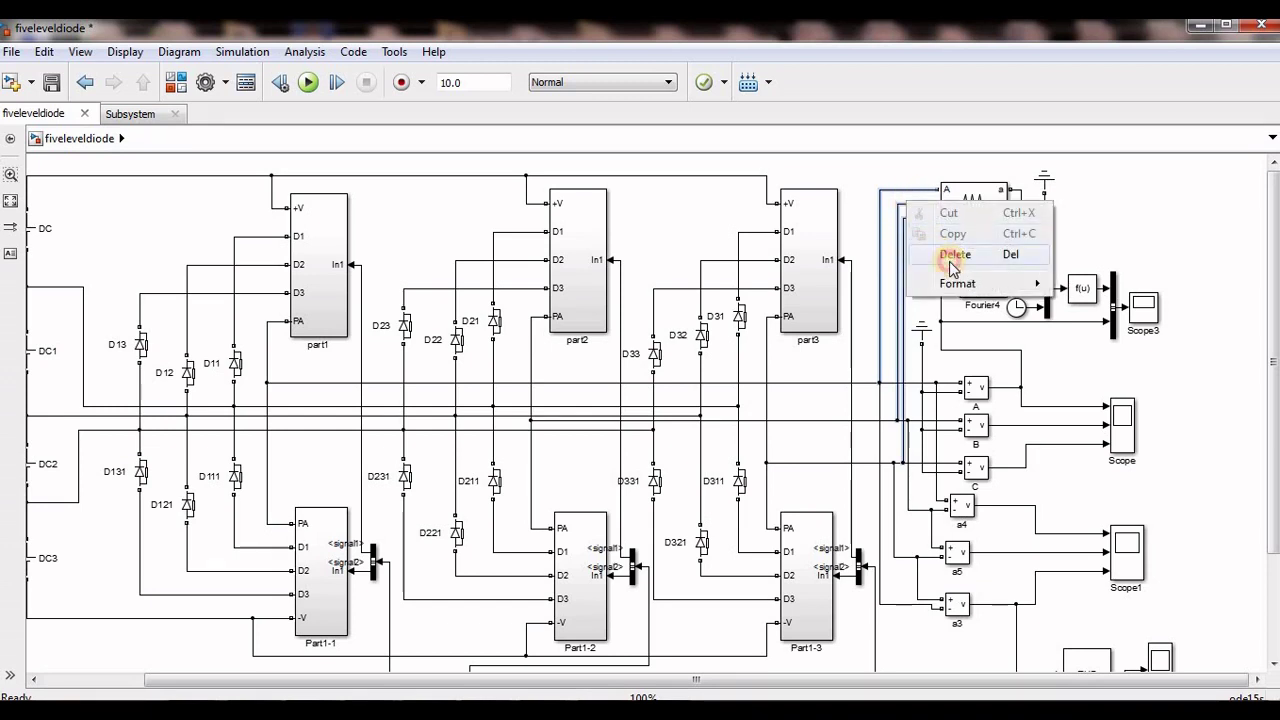
click(943, 253)
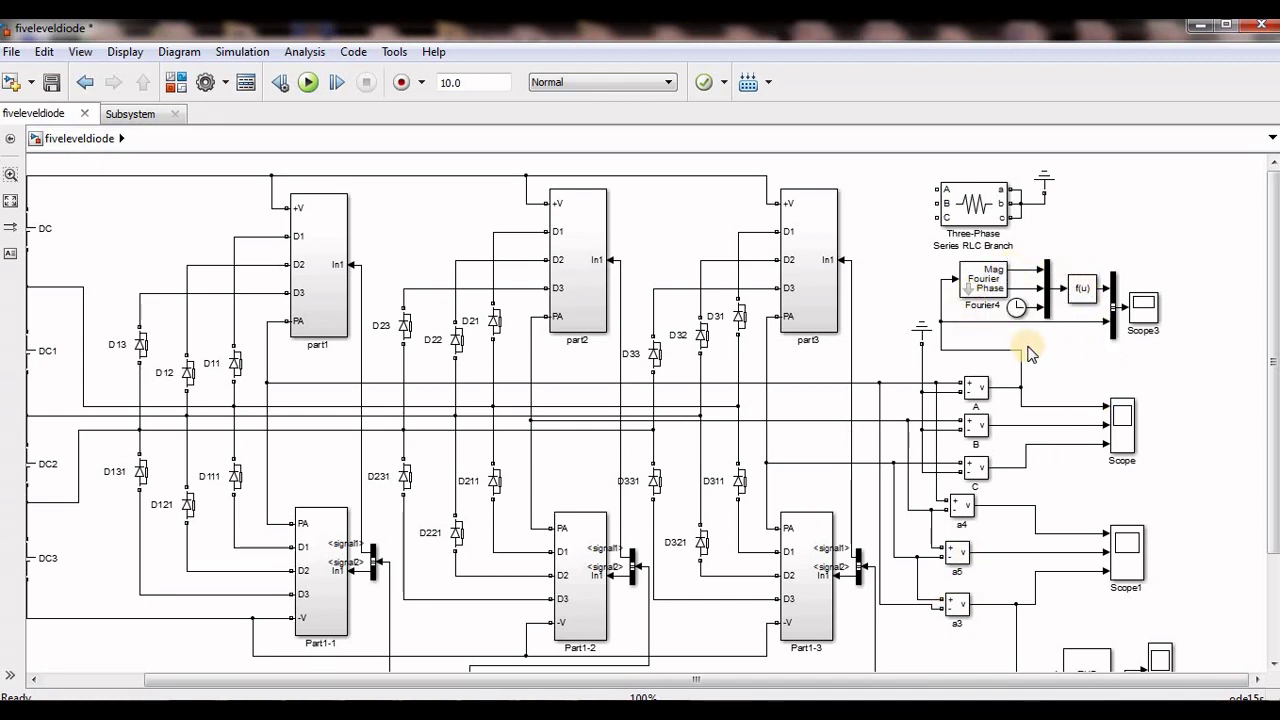
Review the Circuit slide and the ML Inverter output waveform slide in PowerPoint, and return to the Simulink model
key(alt+Tab)
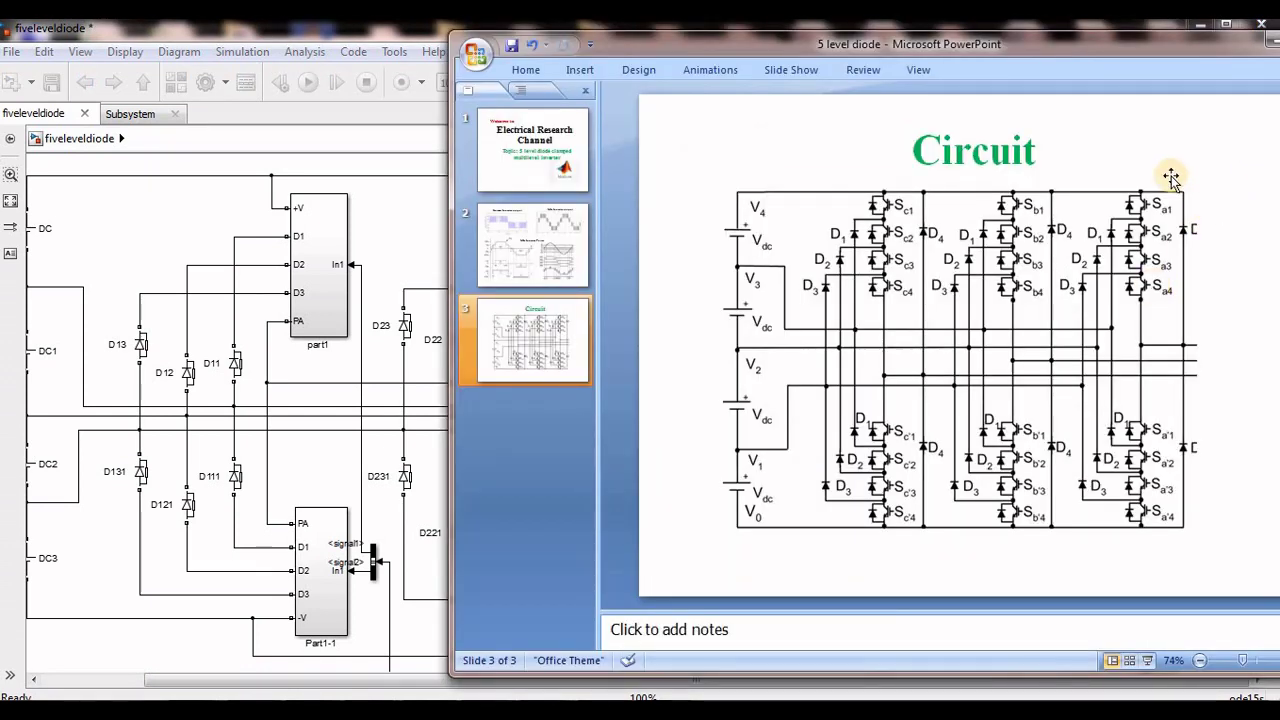
scroll(1171, 178, up, 3)
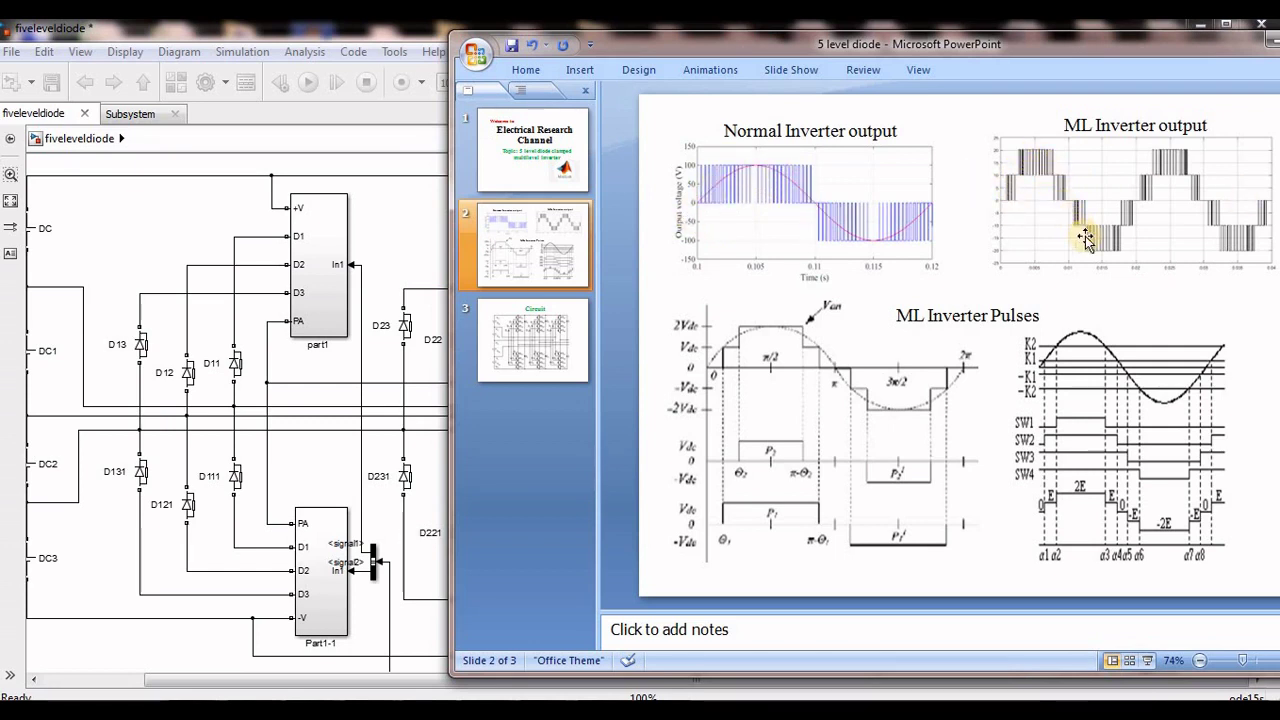
click(1266, 44)
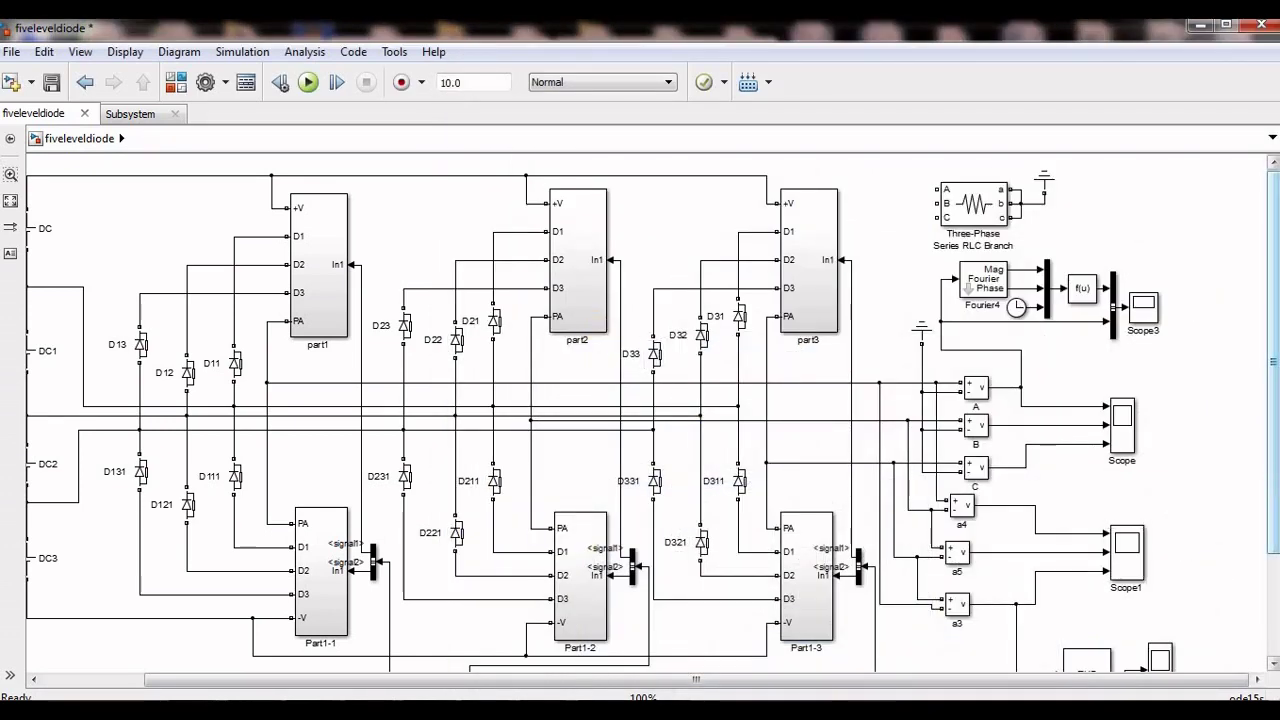
Review the carrier frequency, reference frequency and index in the mask parameters of the pulse-generating Subsystem1
scroll(650, 420, down, 3)
click(460, 620)
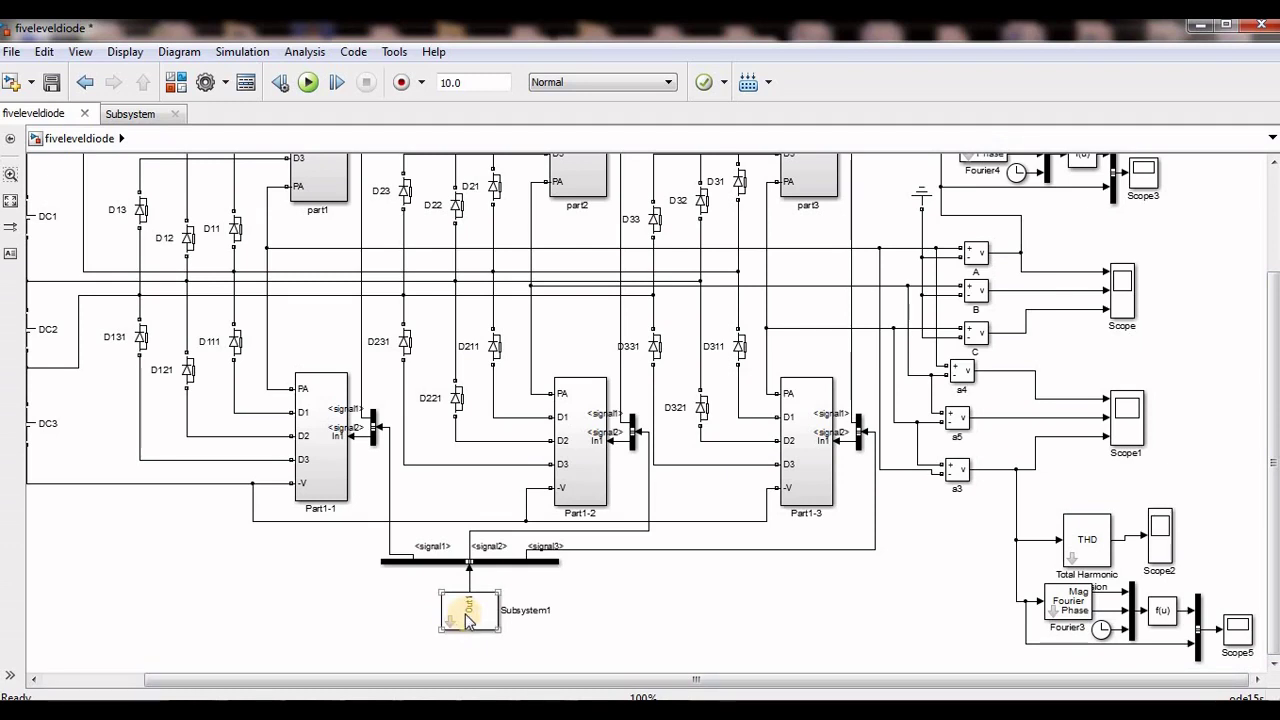
double_click(467, 620)
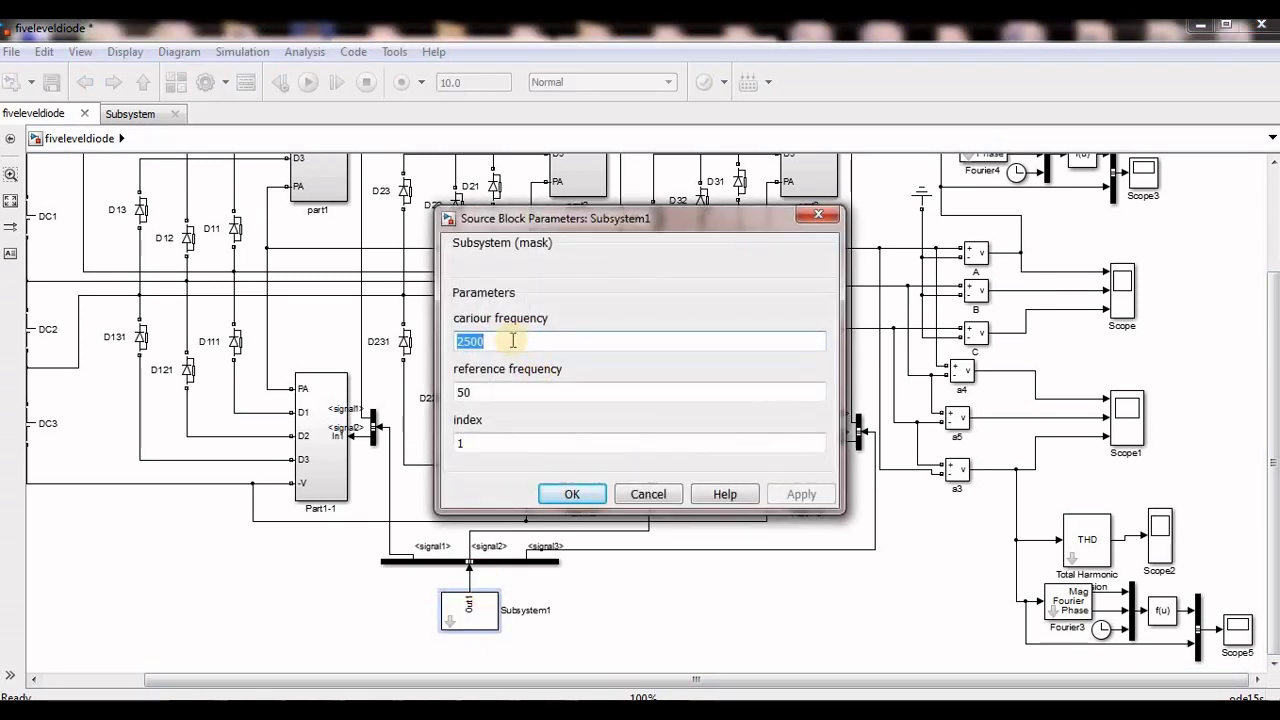
double_click(476, 340)
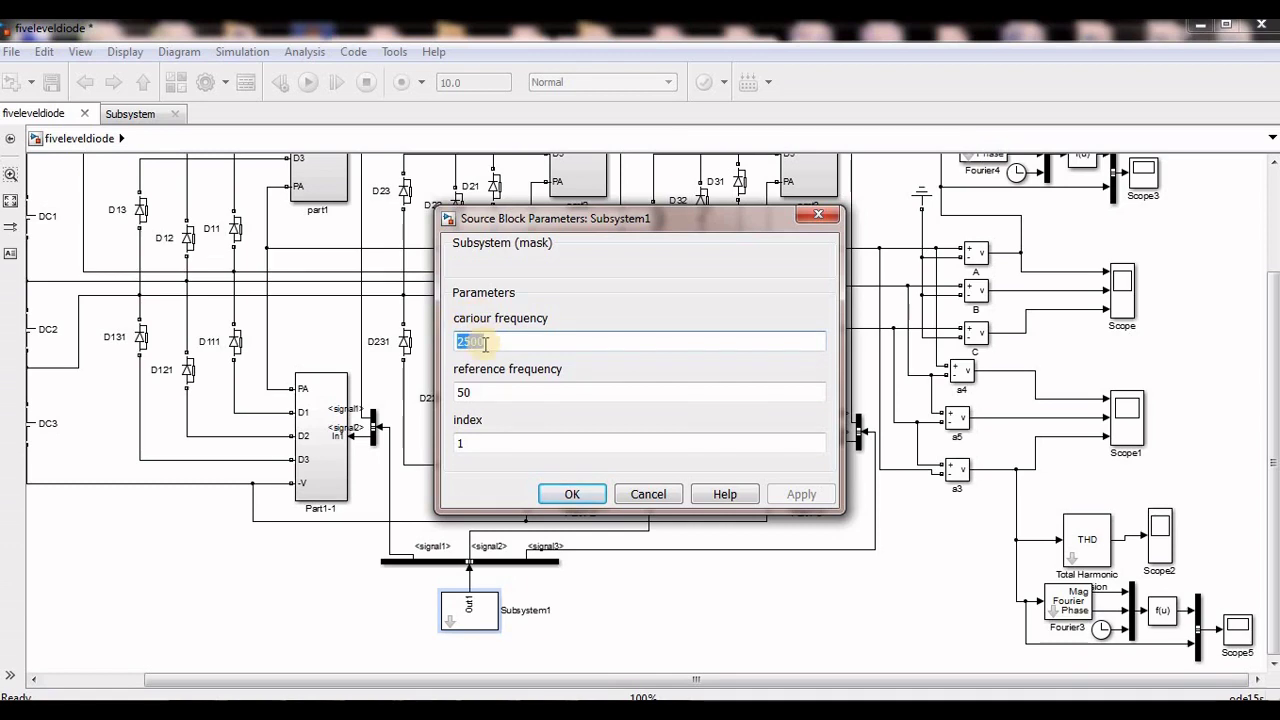
double_click(487, 397)
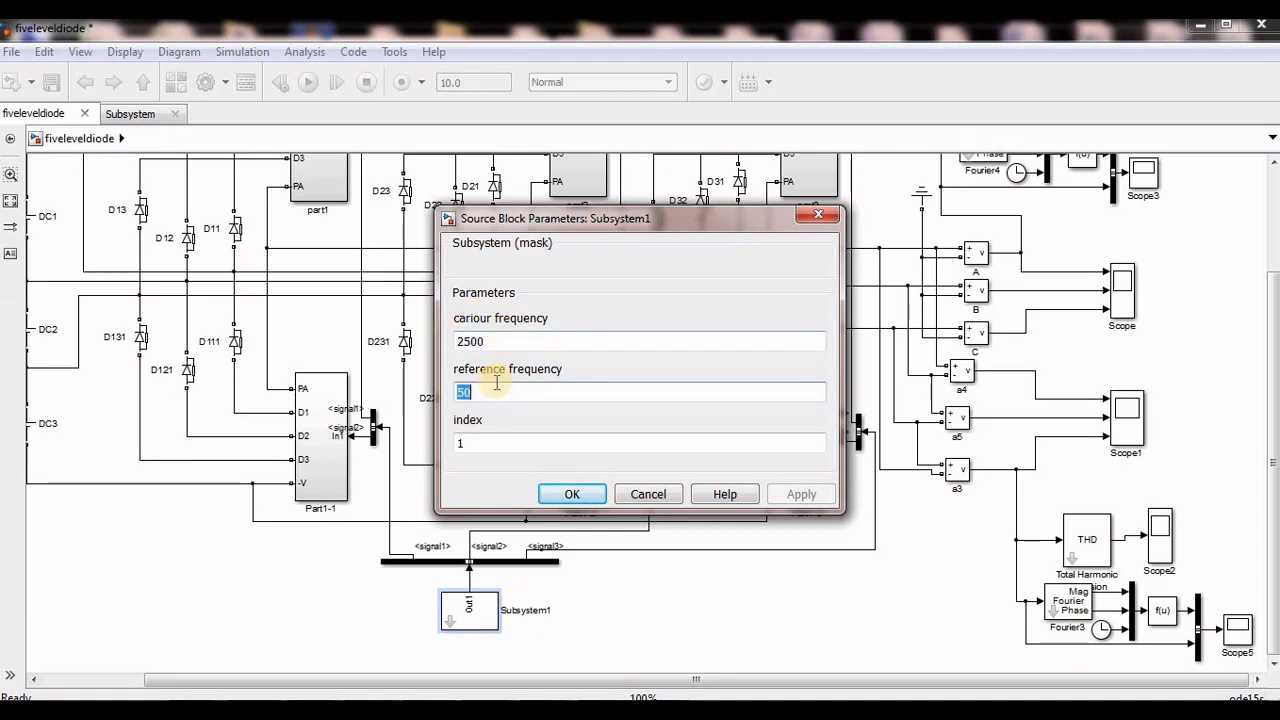
double_click(489, 440)
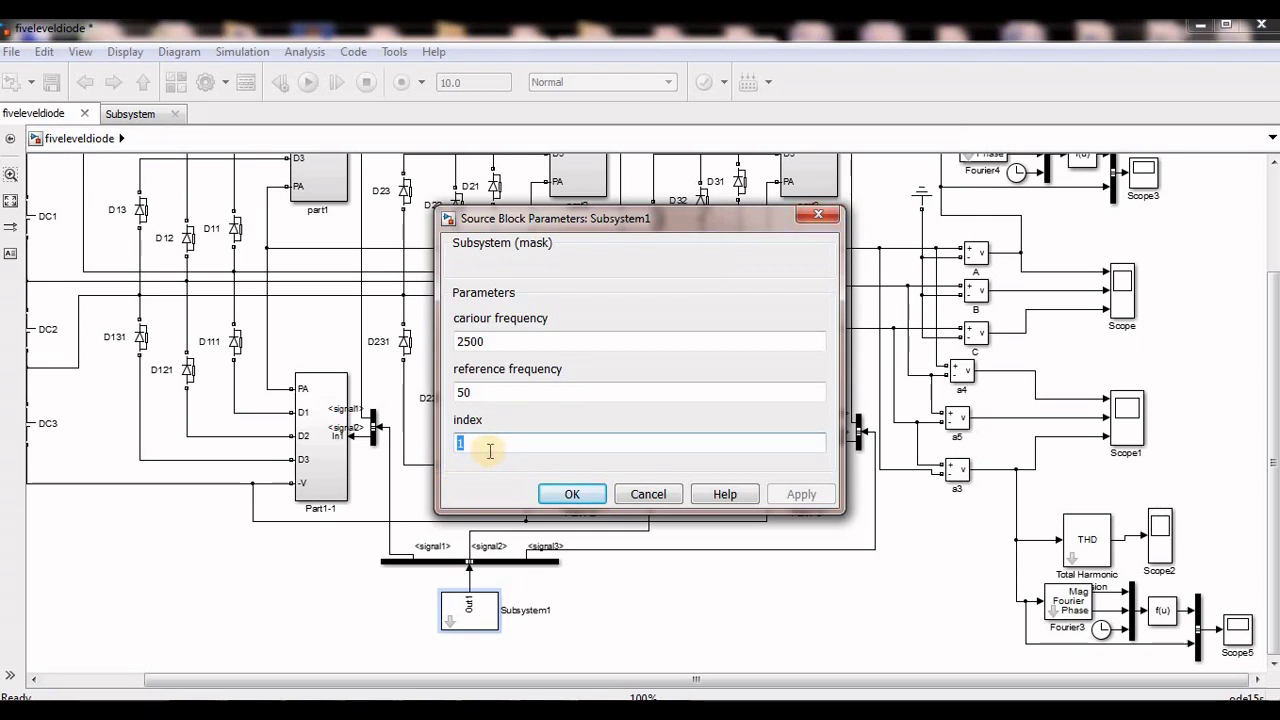
click(822, 214)
Run the simulation with the RLC load disconnected, view the three phase voltages in Scope, and stop the run
click(1272, 200)
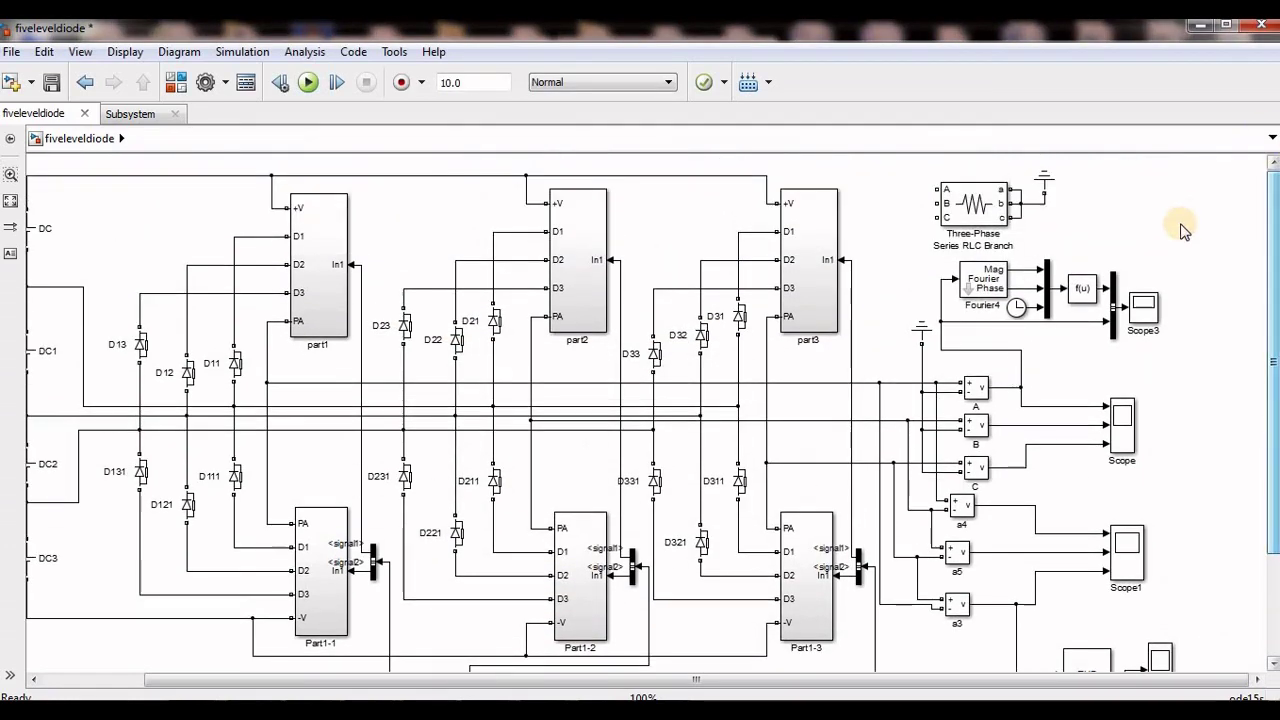
click(309, 82)
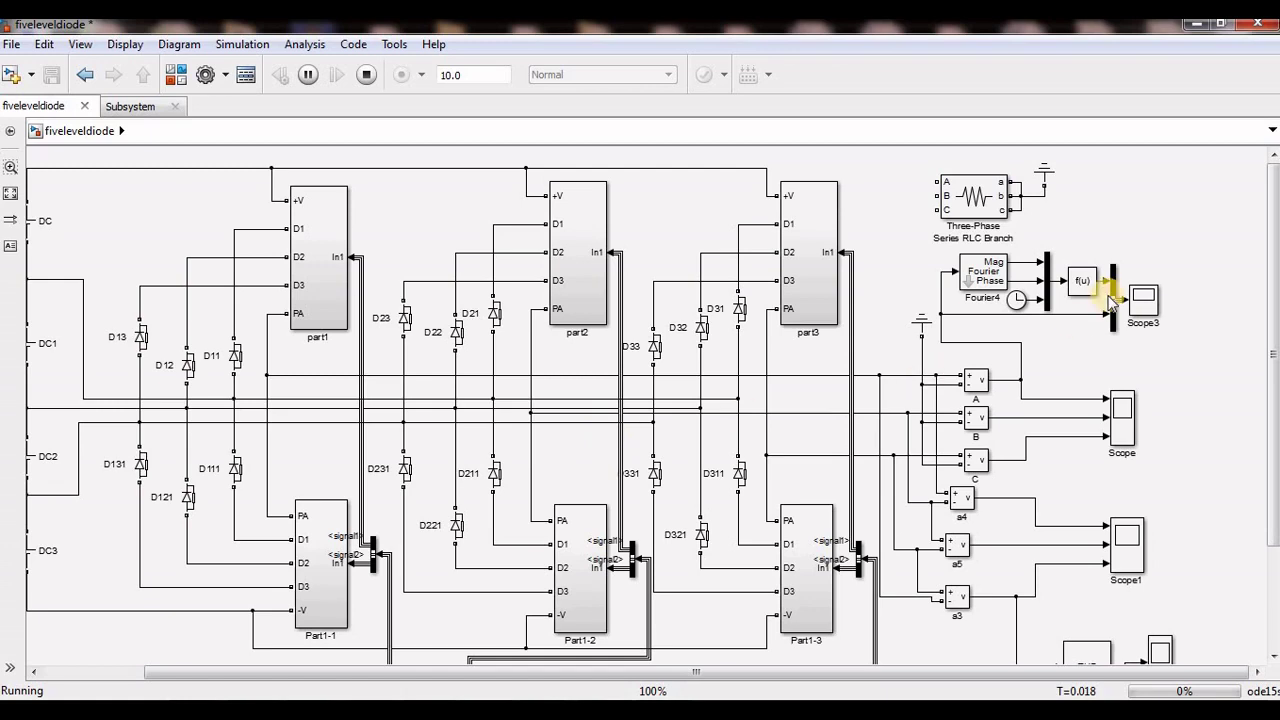
double_click(1133, 402)
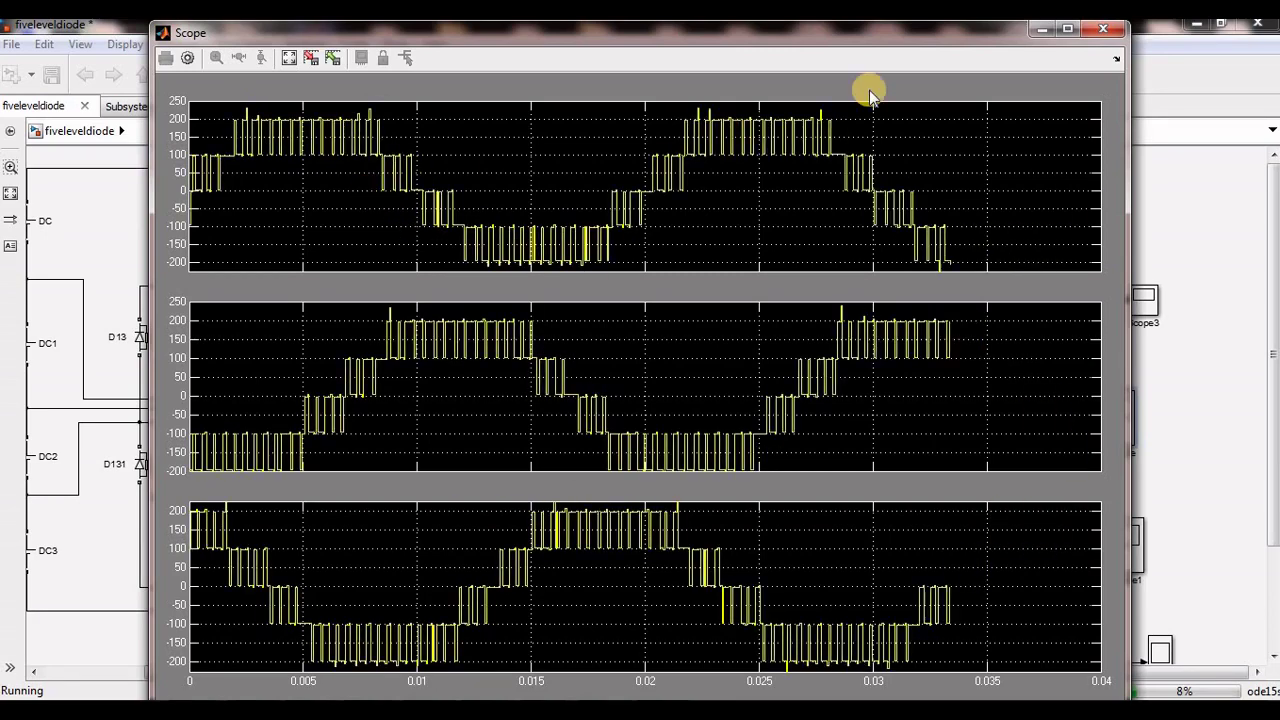
click(1103, 36)
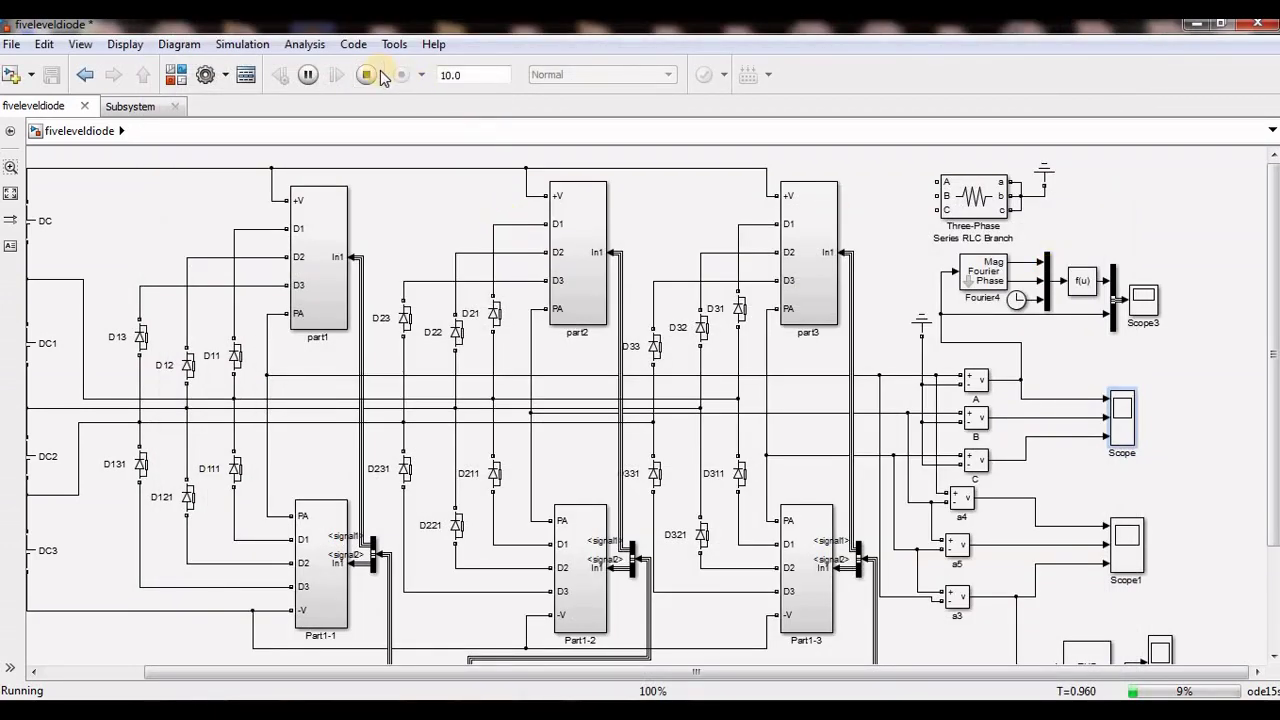
click(369, 76)
Connect terminals A, B and C of the Three-Phase Series RLC Branch to the three inverter output phase lines
drag(940, 183, 880, 375)
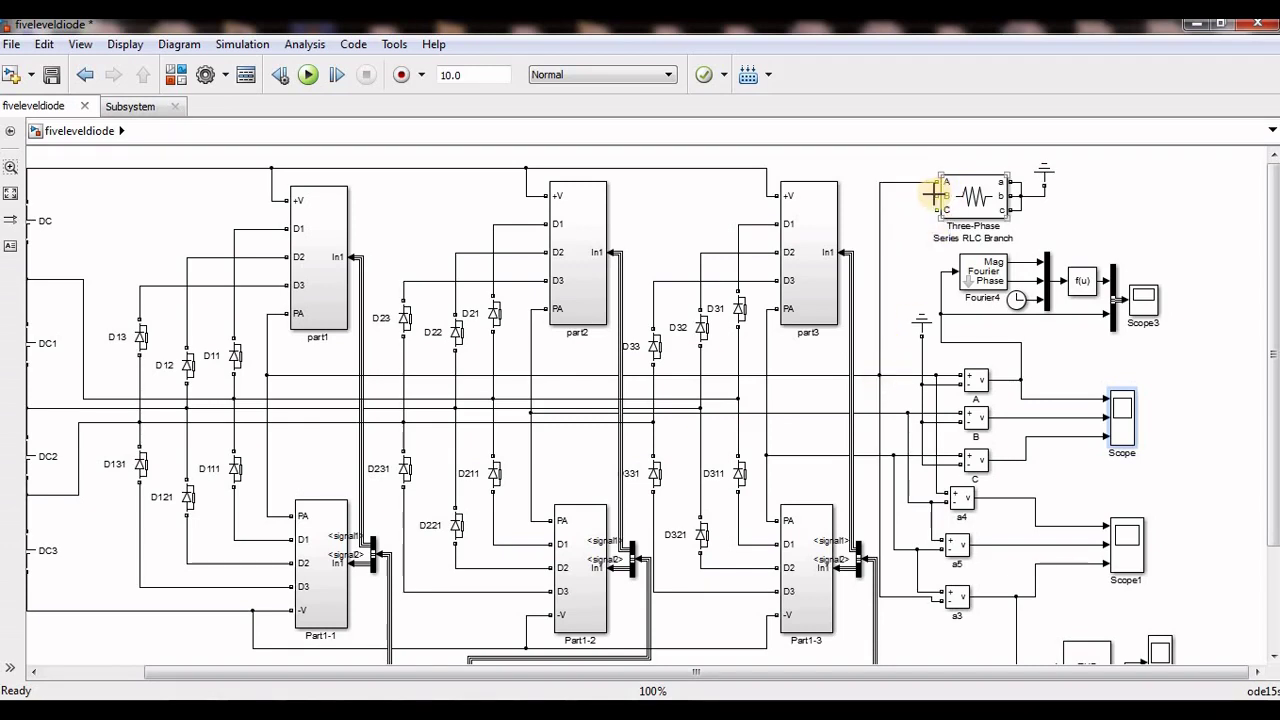
drag(933, 195, 902, 412)
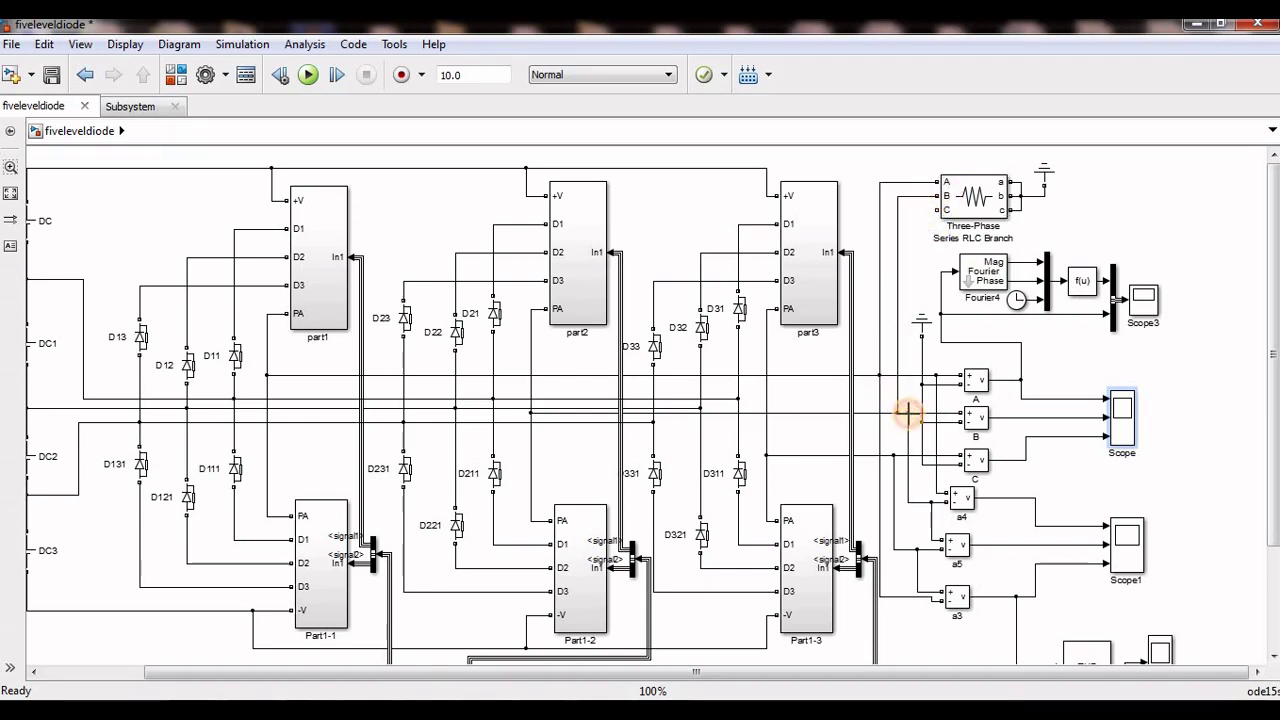
drag(940, 210, 908, 457)
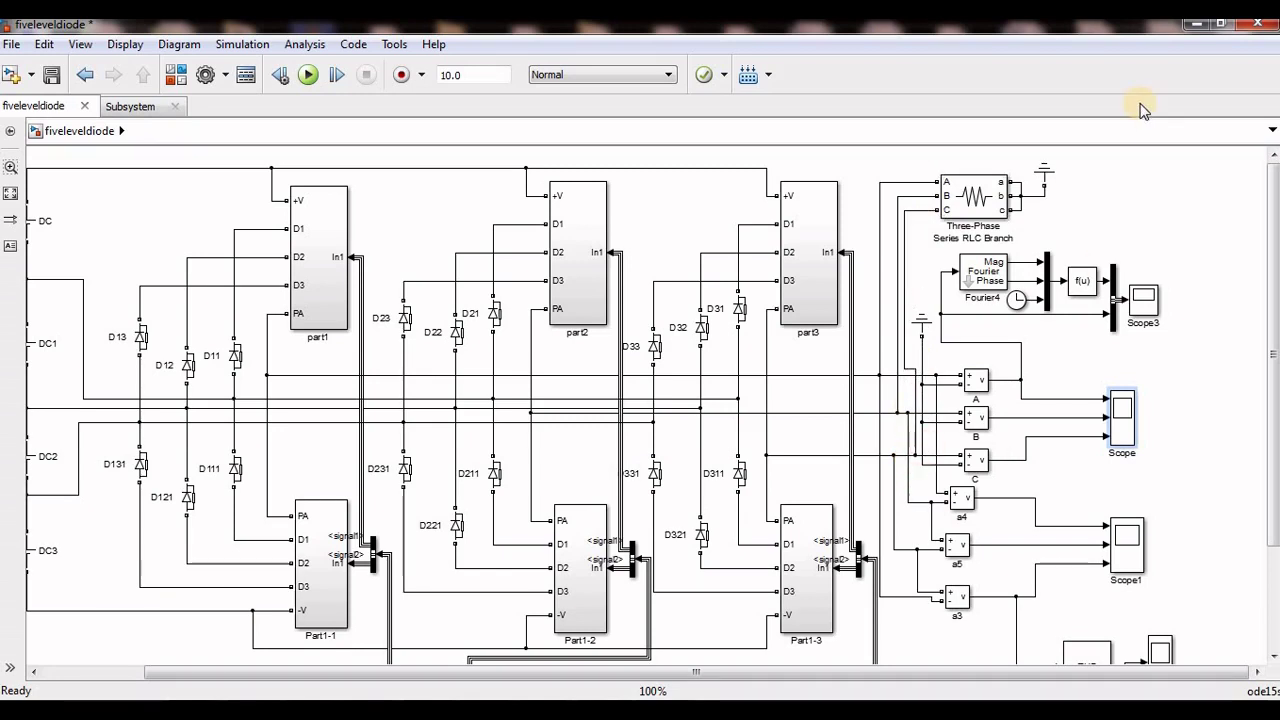
Run the simulation with the RLC load connected and view the three phase voltages in Scope
click(308, 76)
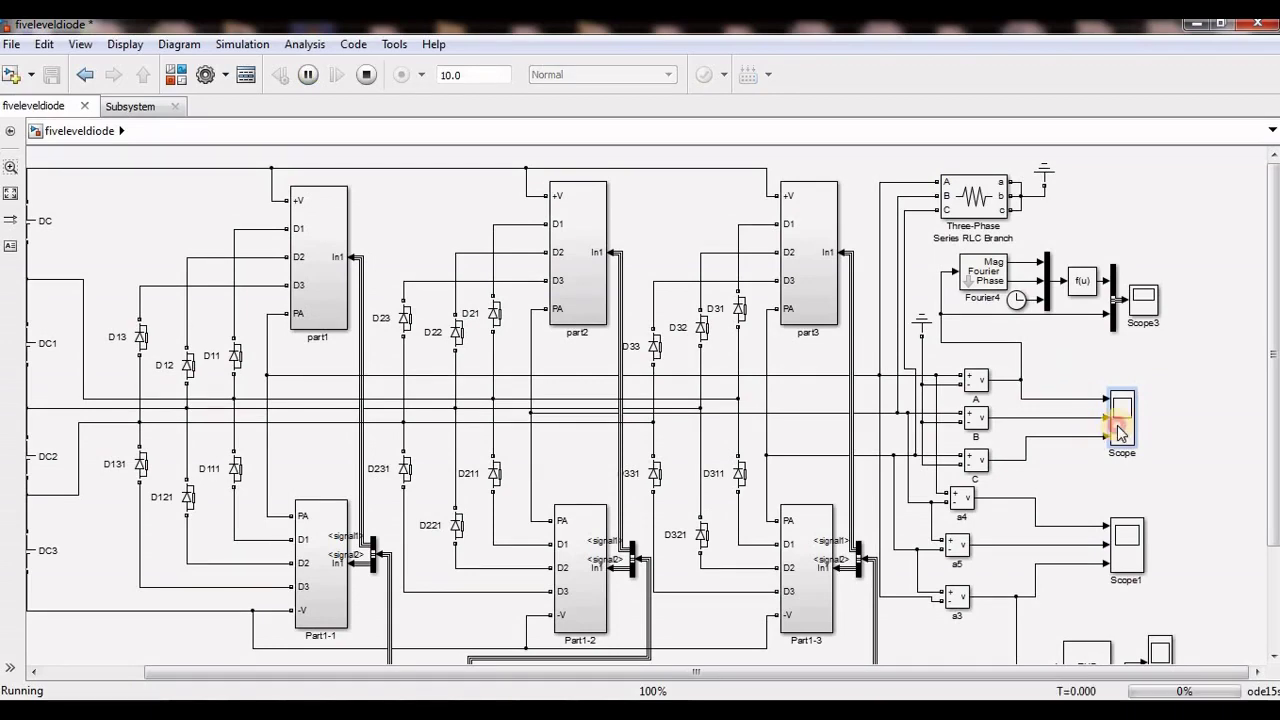
double_click(1104, 428)
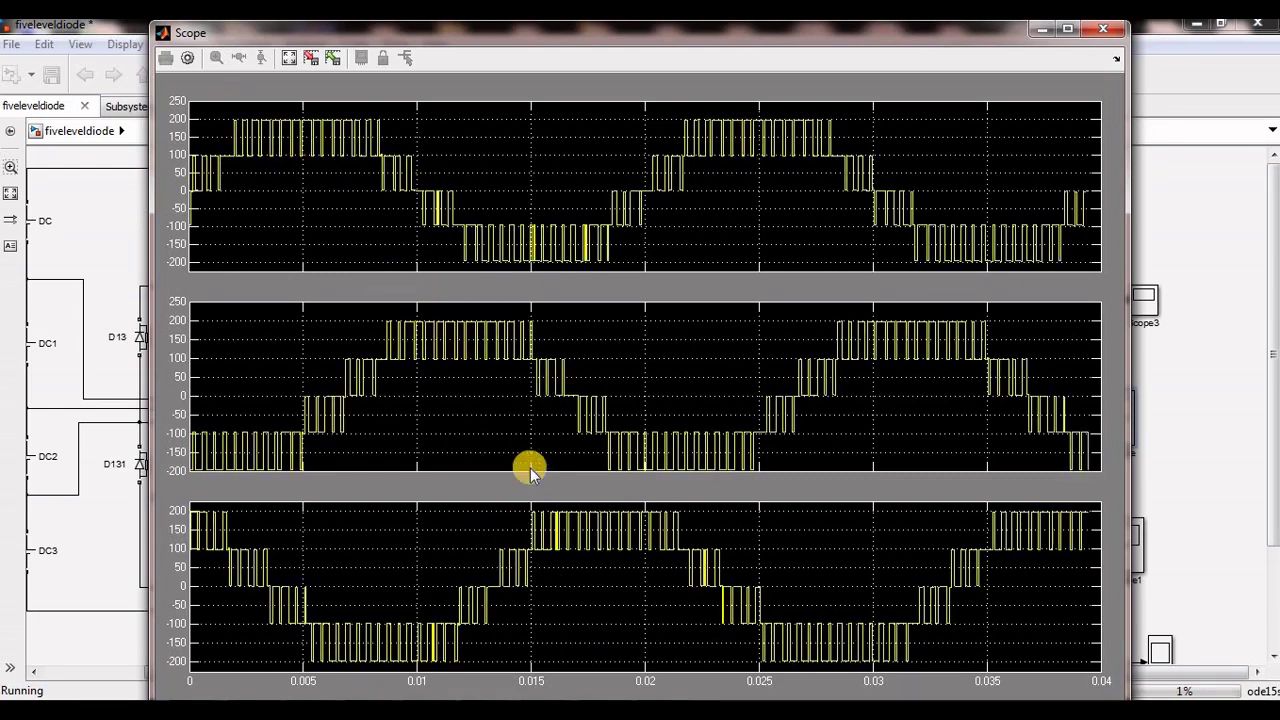
click(1097, 28)
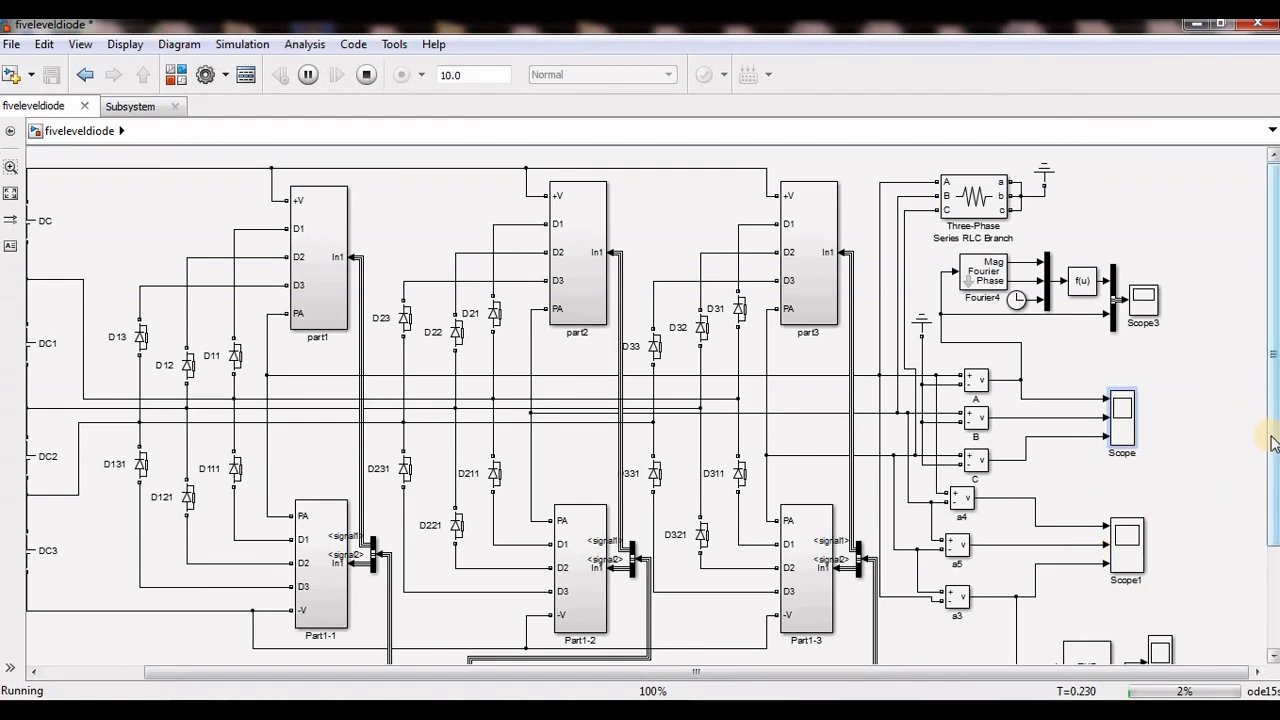
Compare the phase A voltage with its fundamental sine component in Scope3 while the simulation runs
scroll(640, 405, down, 3)
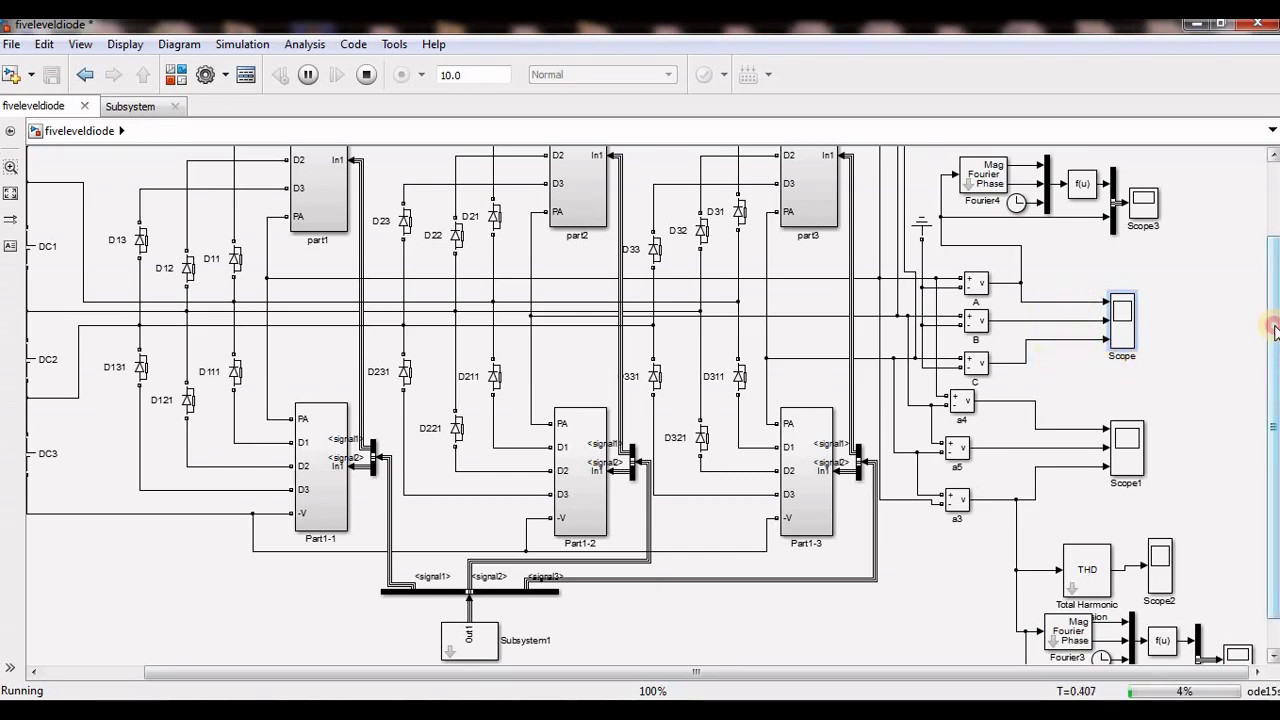
drag(1275, 330, 1271, 243)
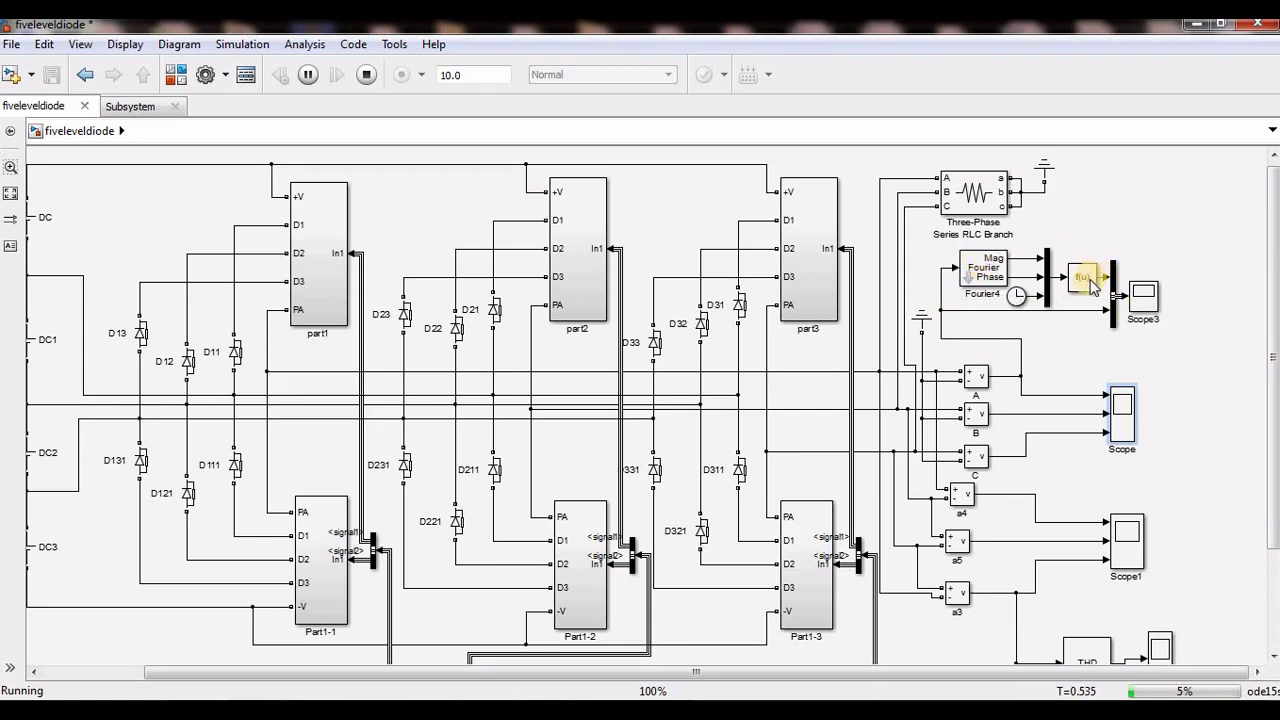
double_click(1146, 302)
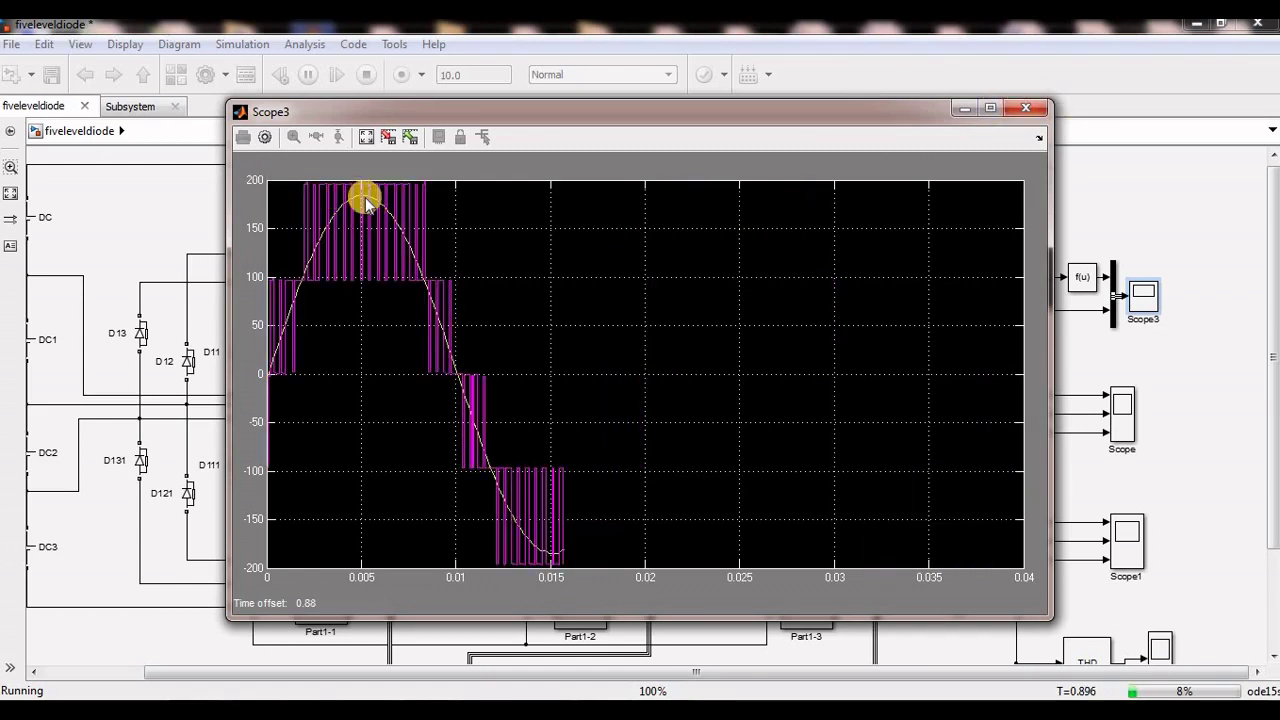
click(1036, 112)
Set the index of the pulse-generating Subsystem1 to 0.6 and view the phase A voltage in Scope3
click(1274, 612)
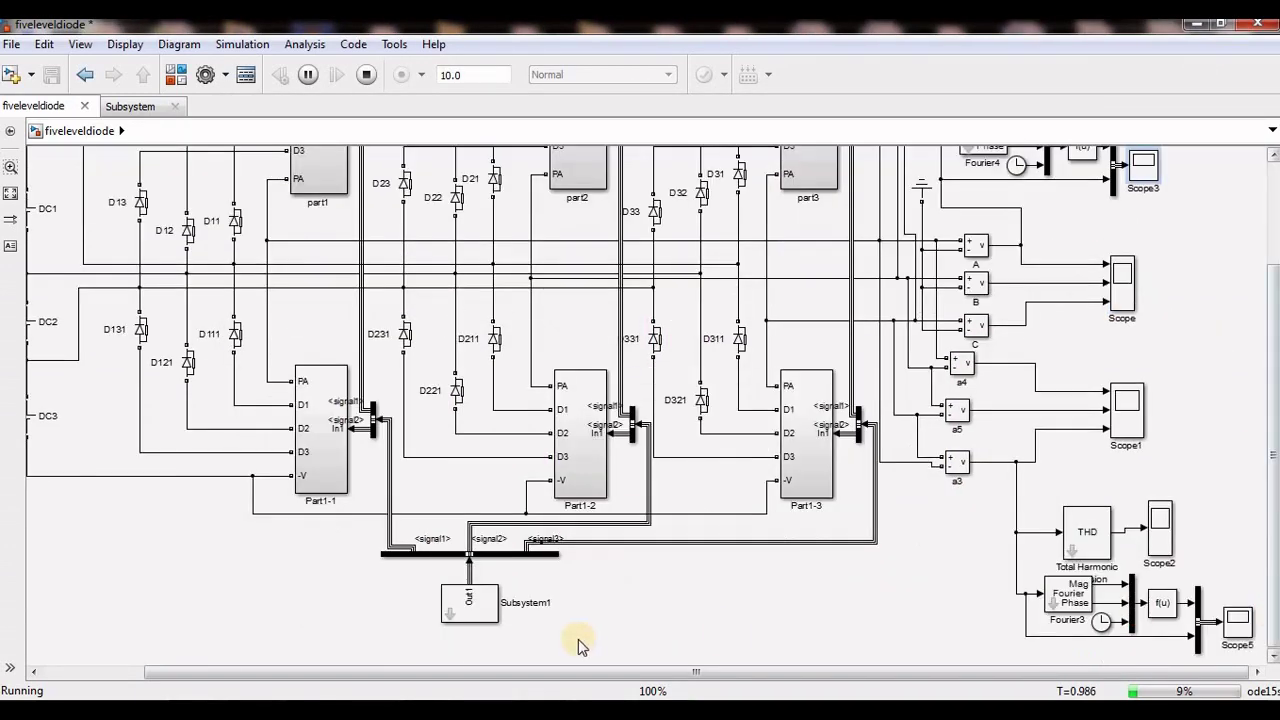
click(478, 607)
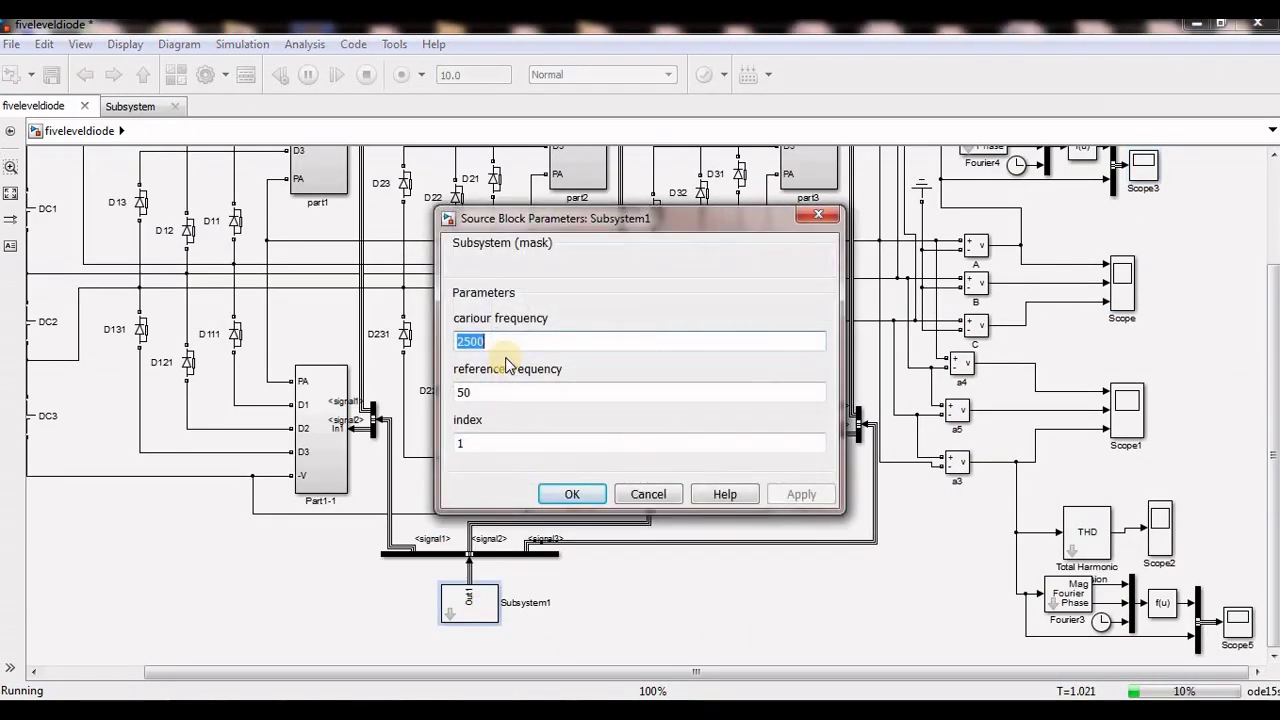
double_click(487, 440)
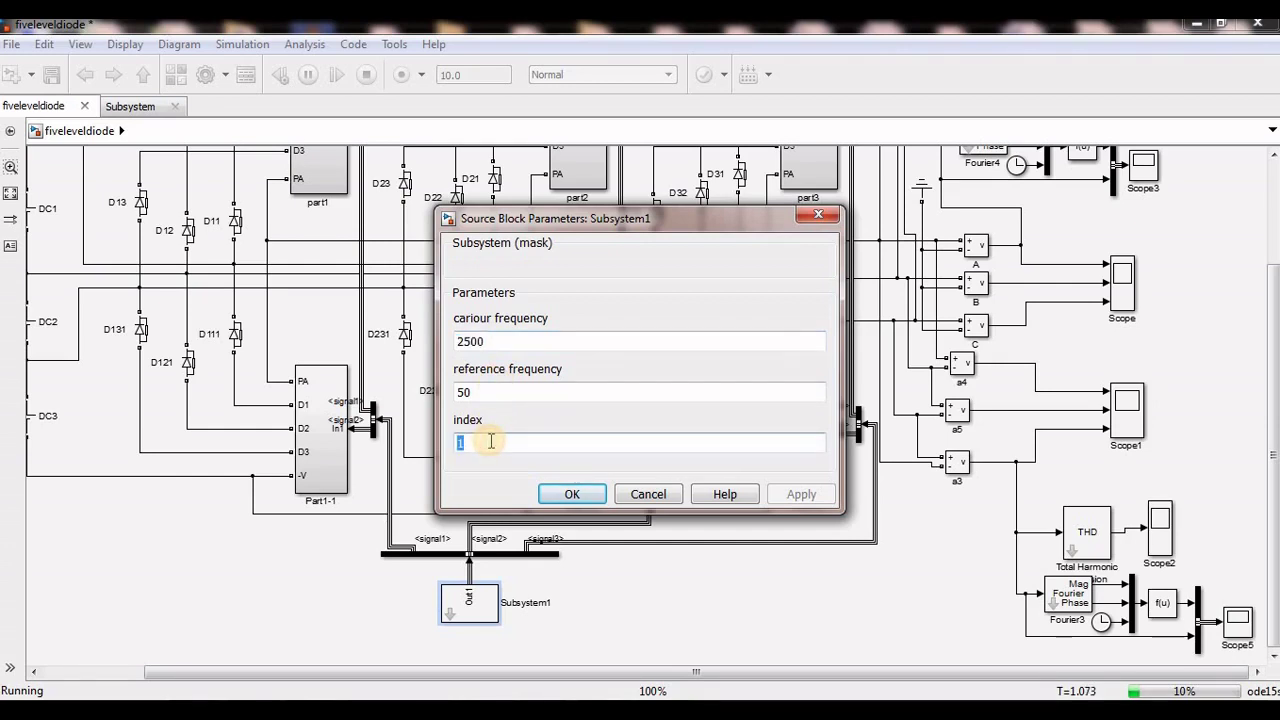
text(0)
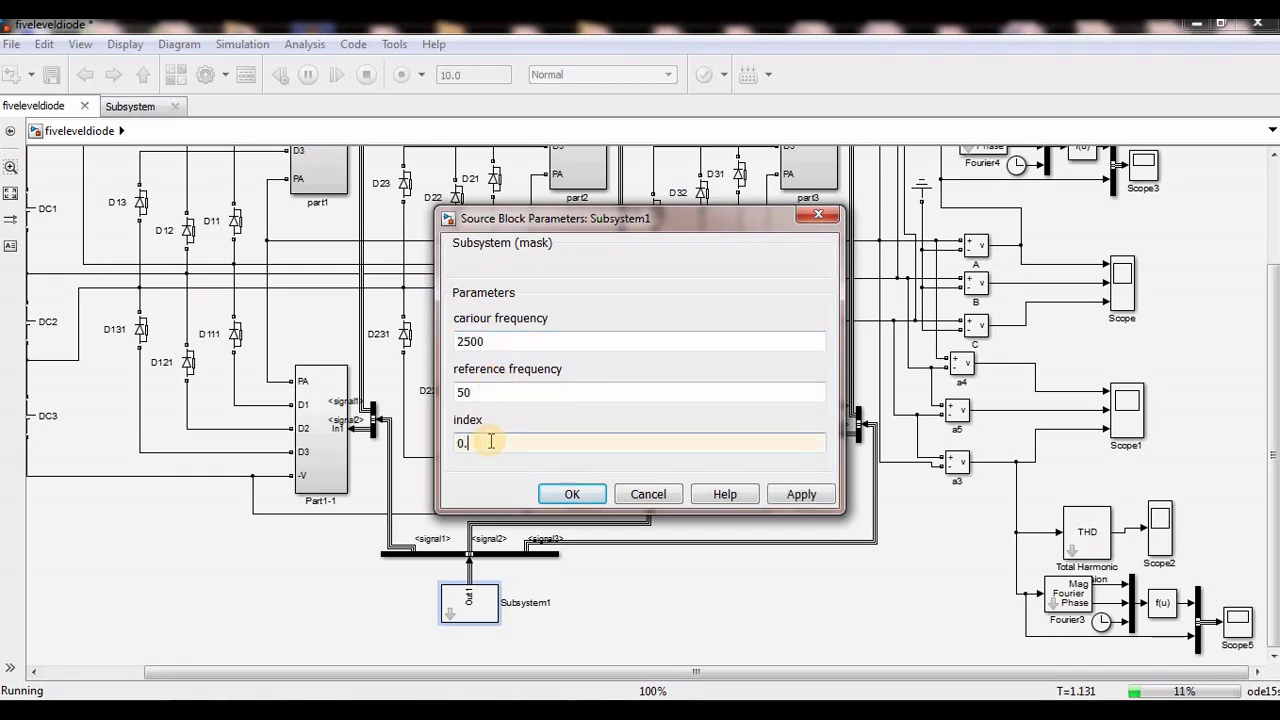
text(.6)
click(560, 494)
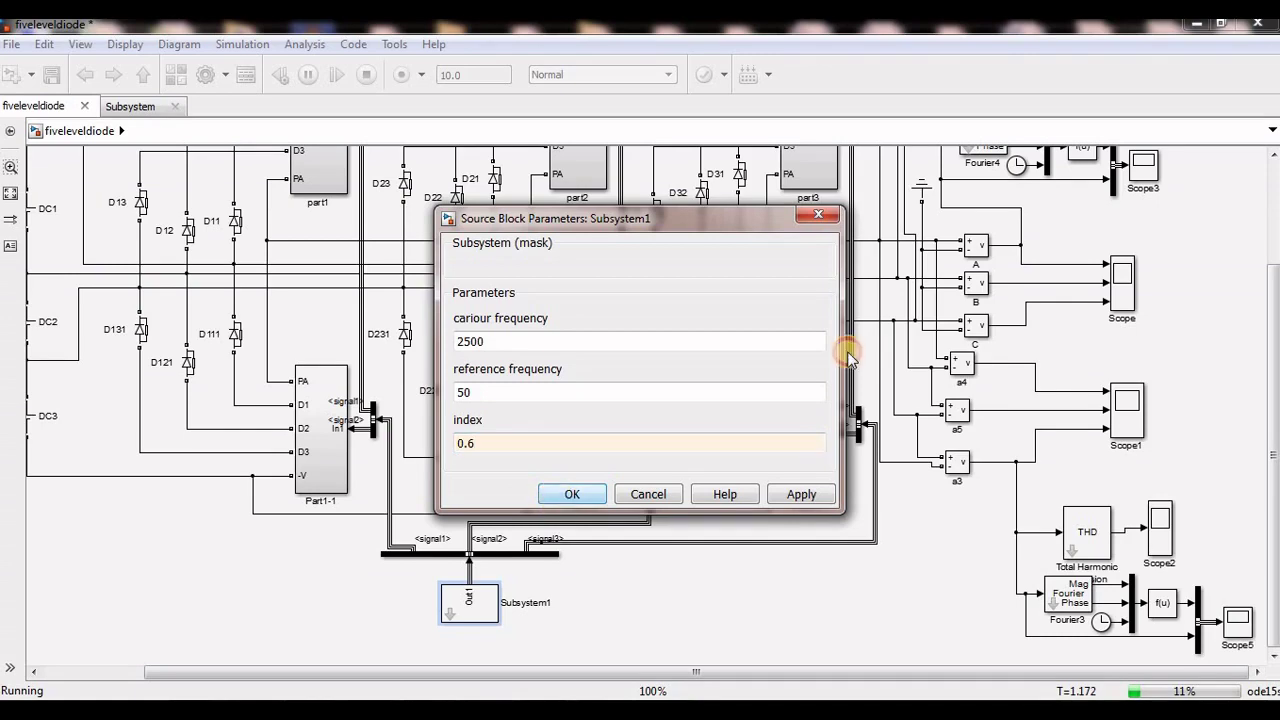
double_click(1145, 166)
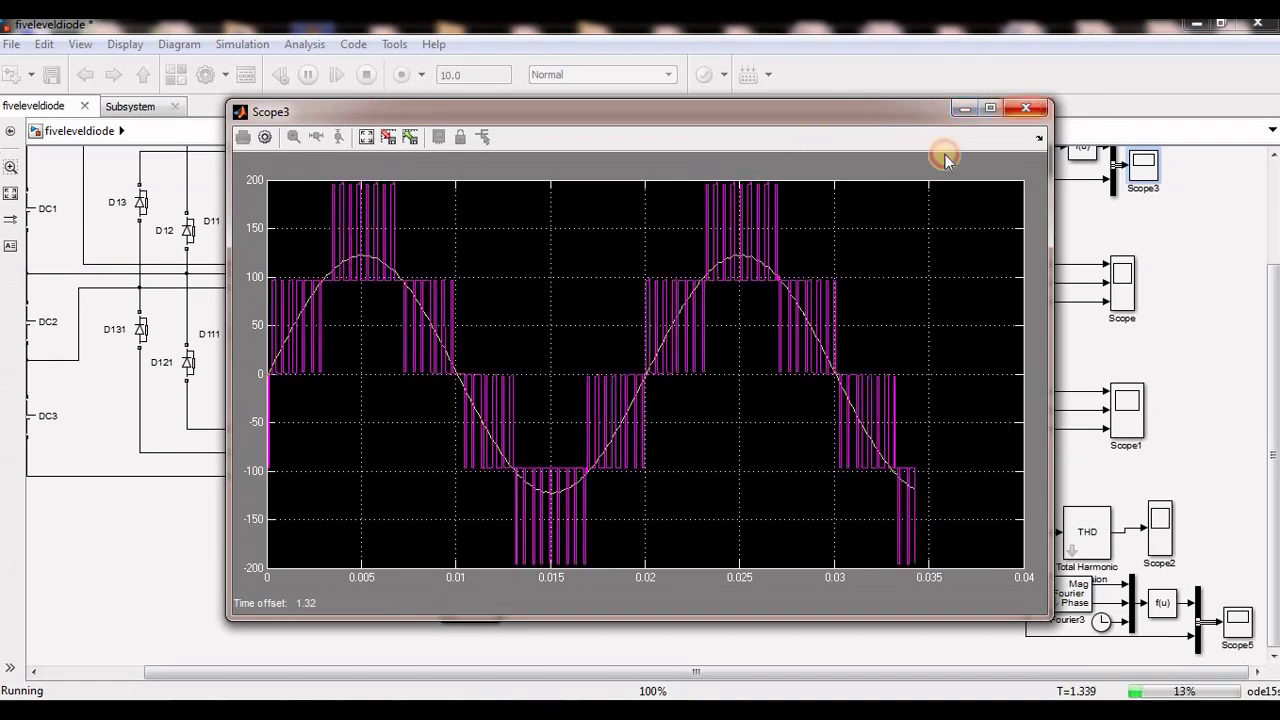
click(965, 108)
Set the index of Subsystem1 to 0.4 and check the phase A voltage and its fundamental in Scope3
double_click(471, 598)
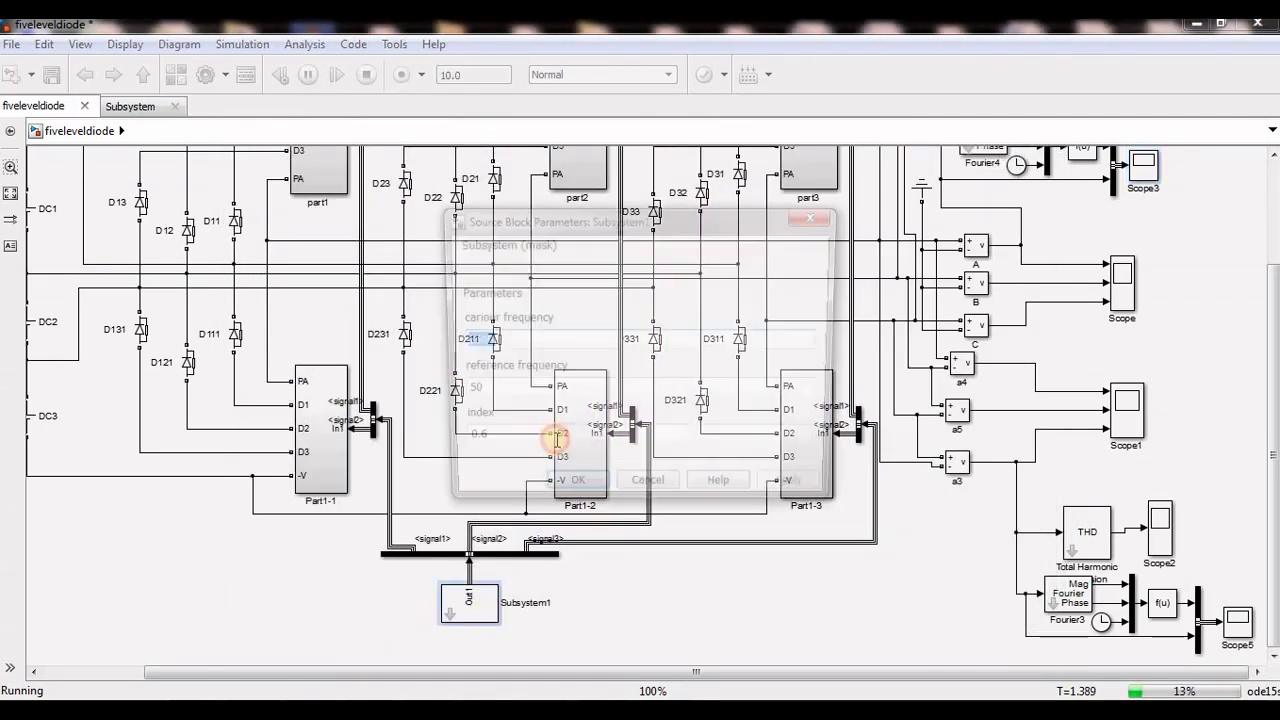
double_click(520, 443)
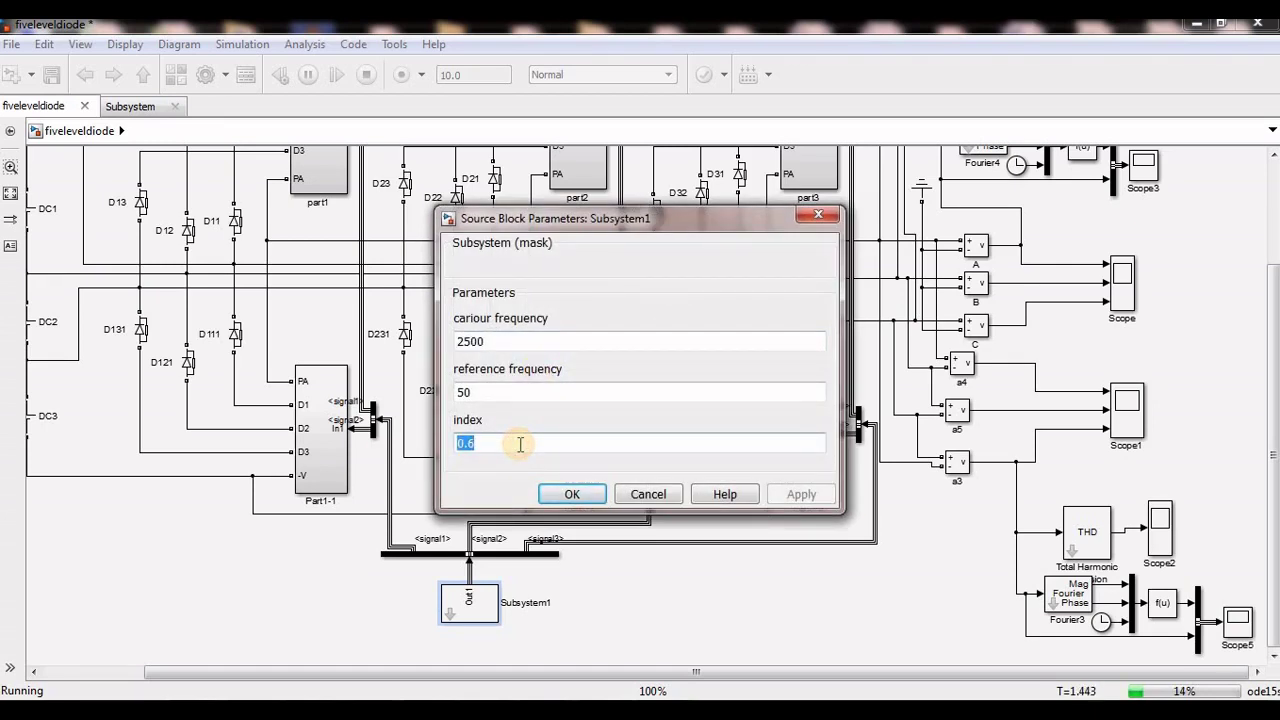
text(0)
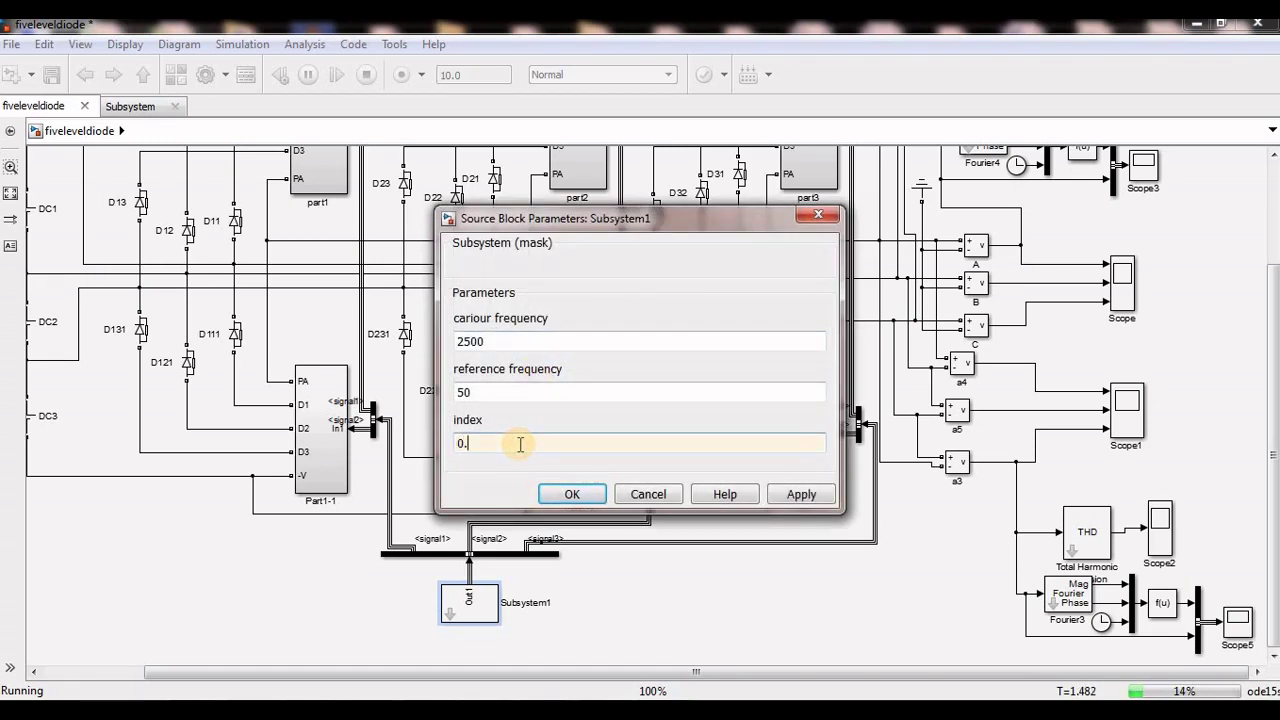
text(.4)
click(571, 493)
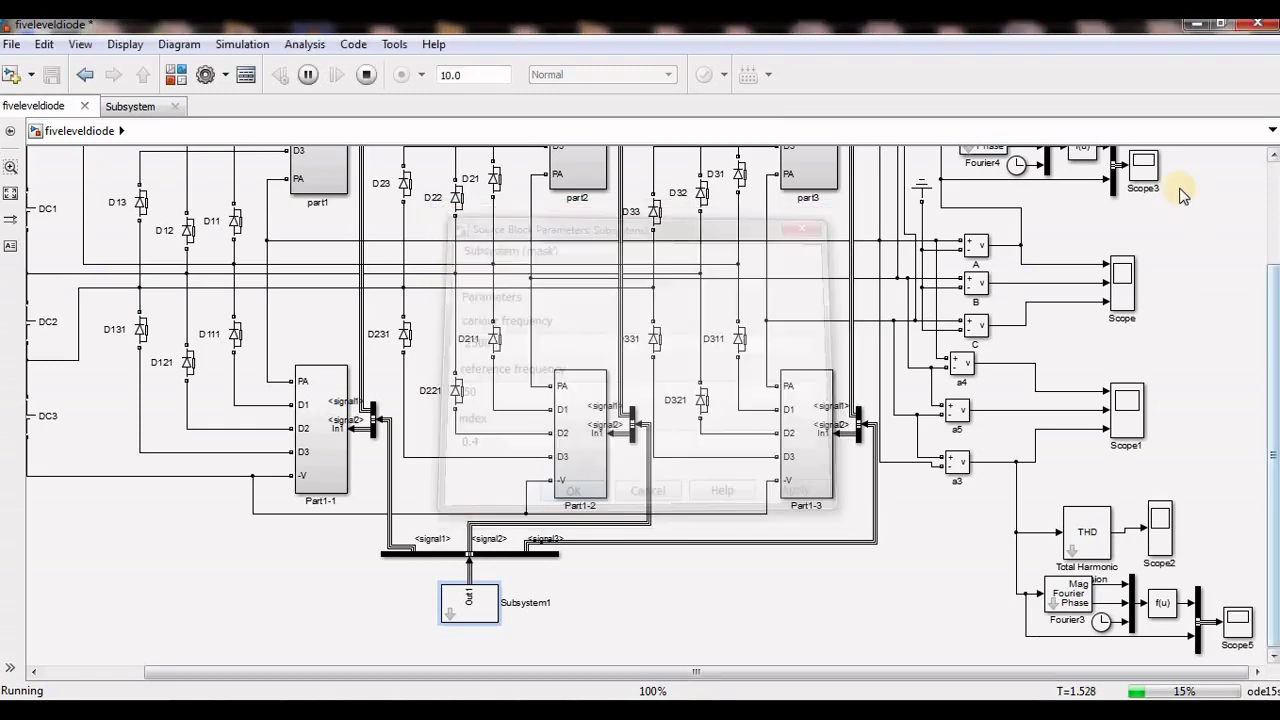
double_click(1143, 170)
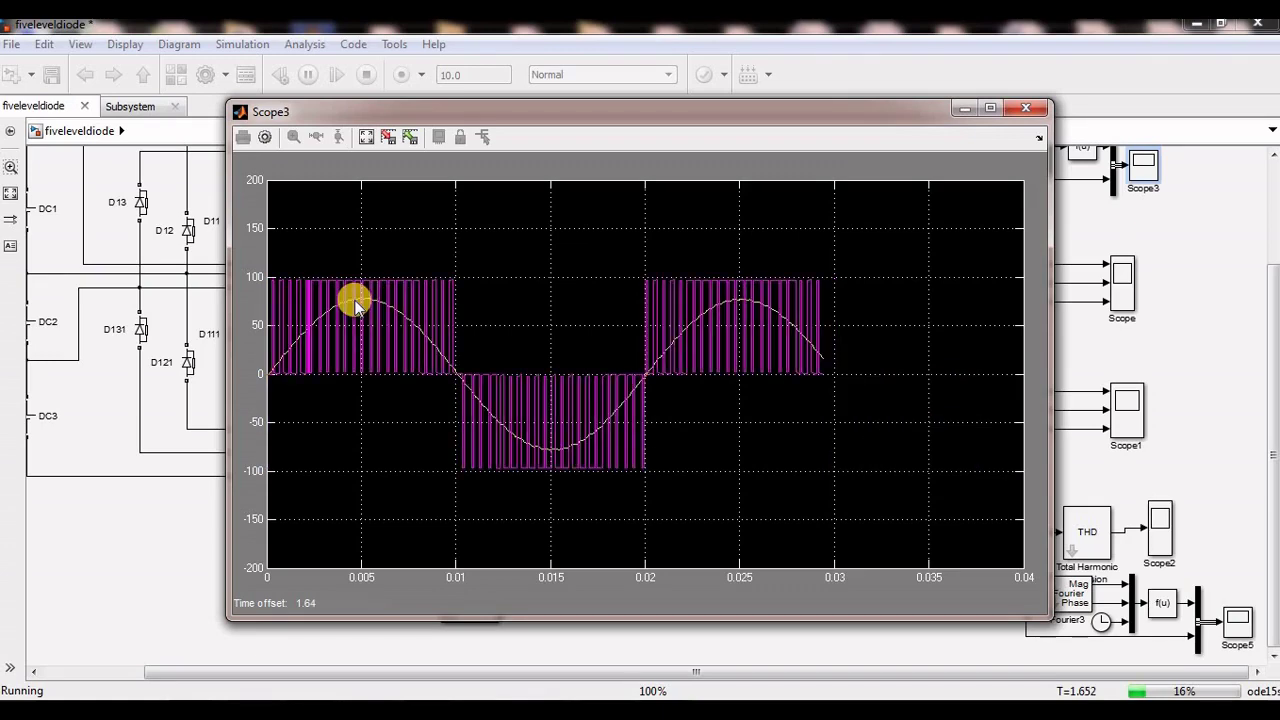
click(1026, 108)
Review the model's DC source side and the ML Inverter Pulses slide in PowerPoint, and return to the Simulink model
scroll(937, 460, up, 3)
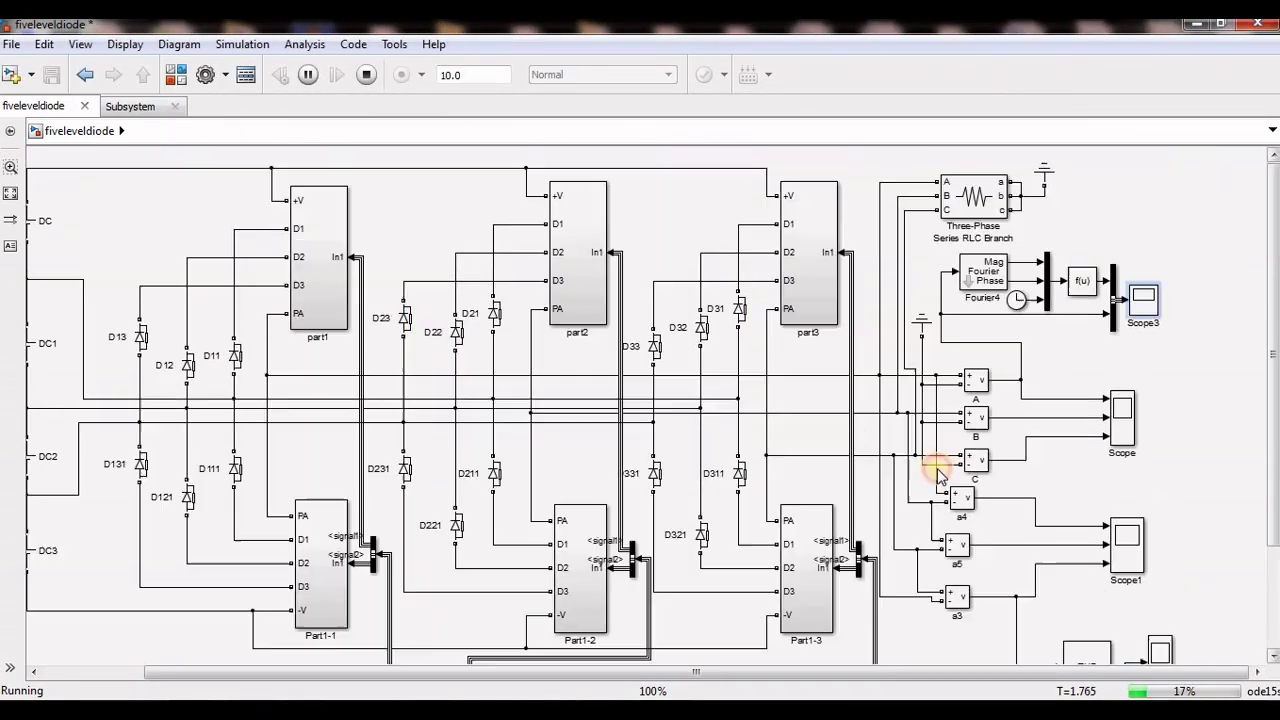
drag(600, 676, 498, 676)
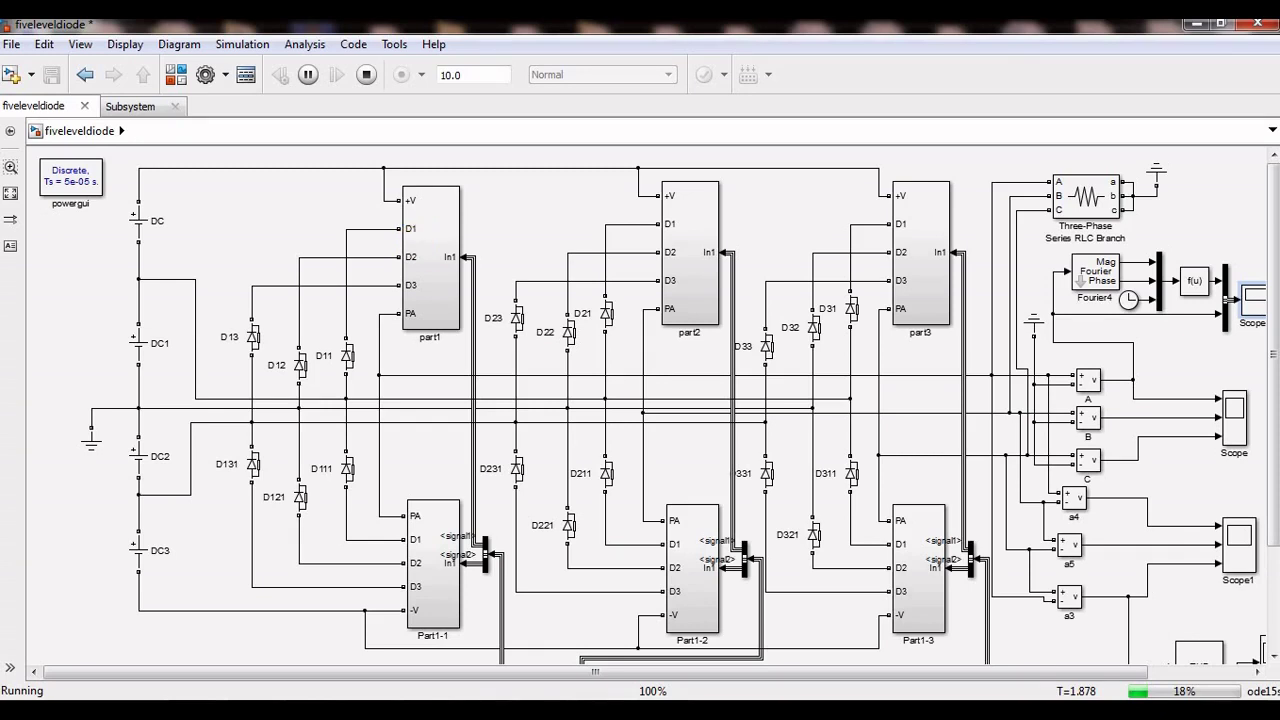
key(alt+Tab)
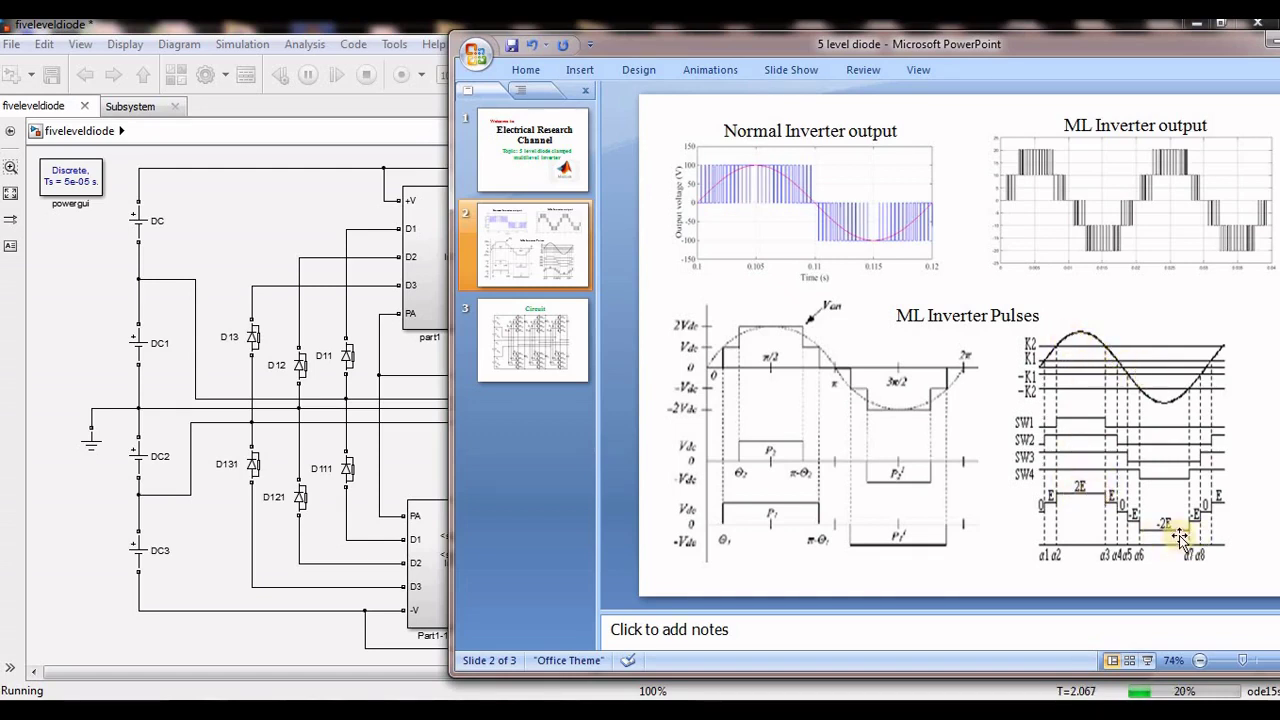
click(77, 250)
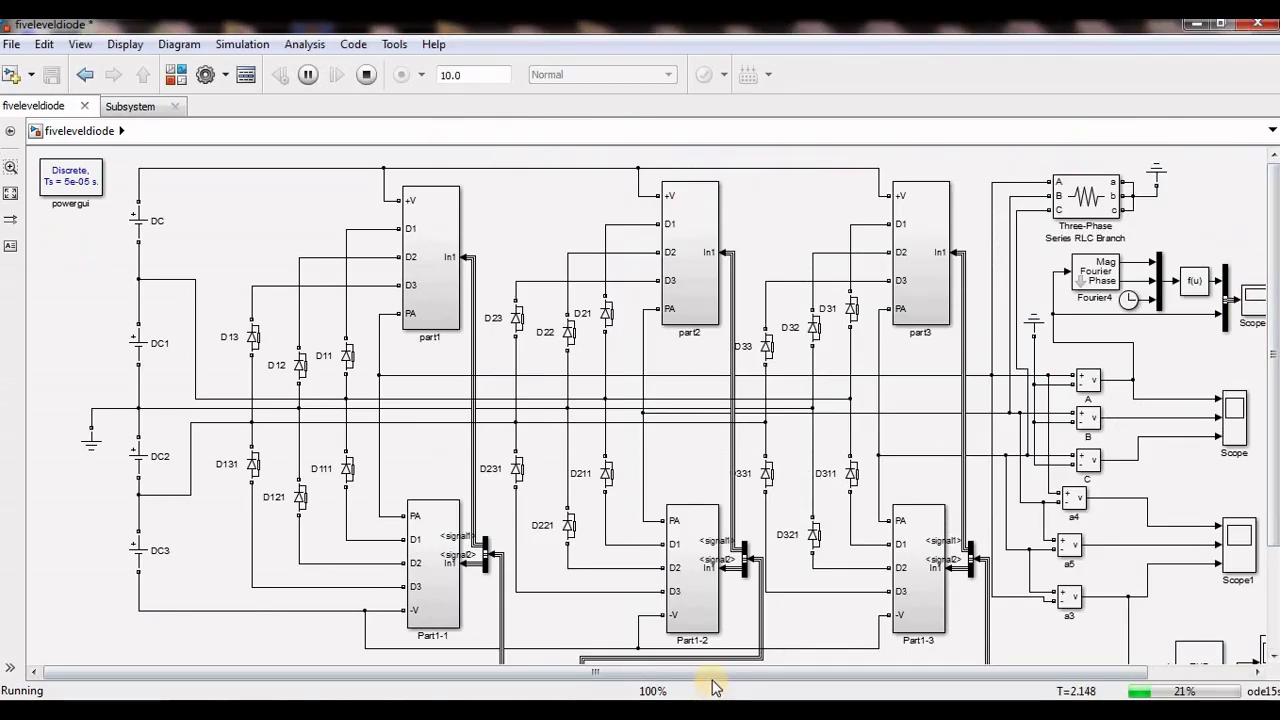
drag(790, 680, 900, 680)
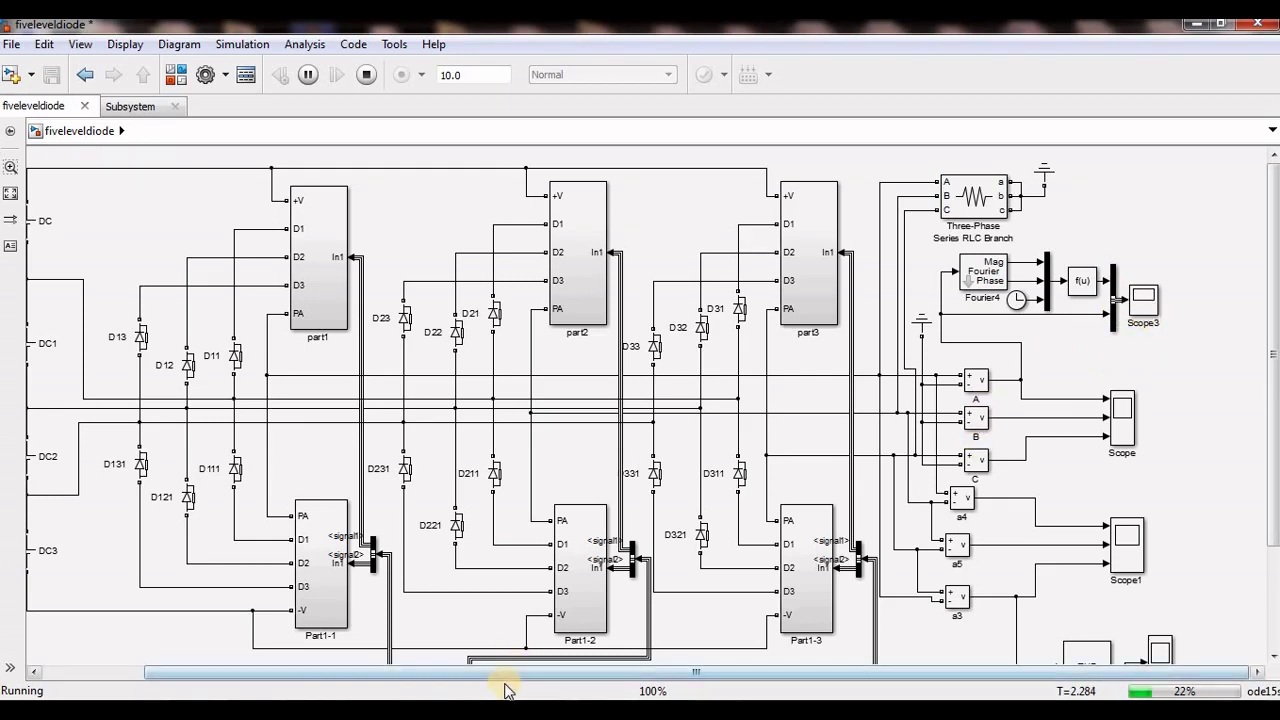
Examine the sine and repeating-sequence comparison logic nested inside Subsystem1, and return to the top-level fiveleveldiode model
scroll(1270, 365, down, 5)
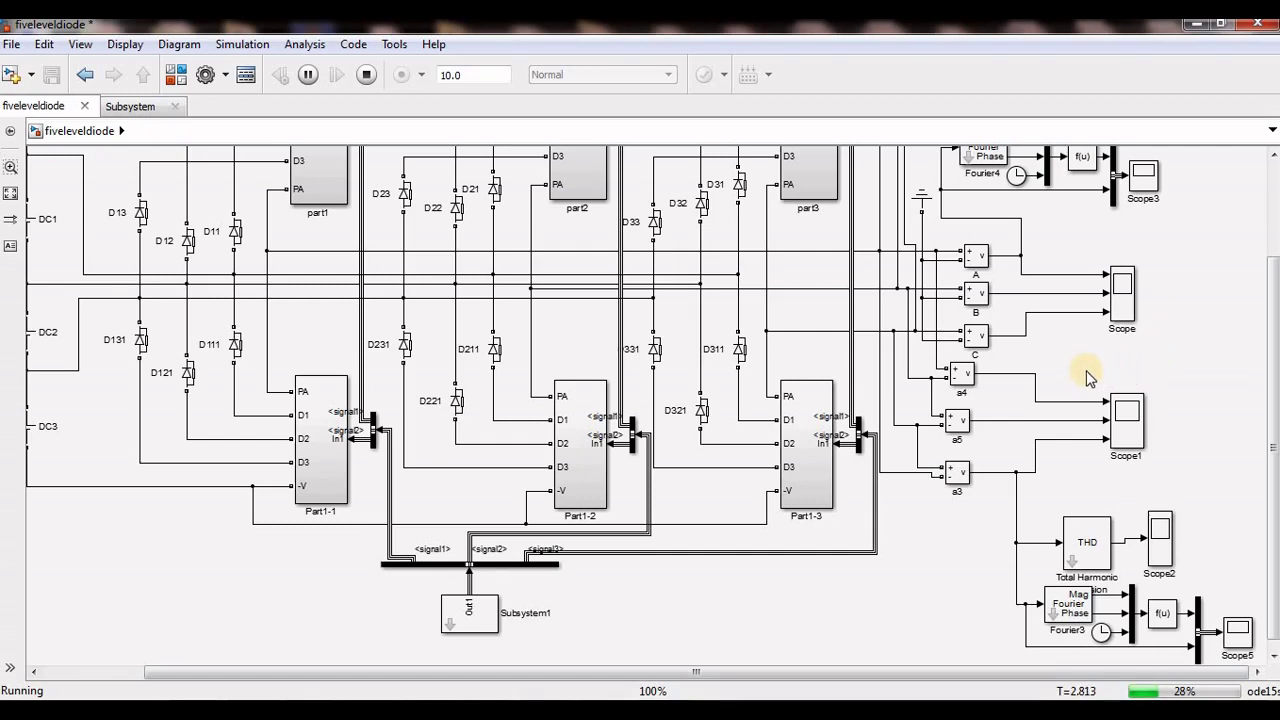
double_click(462, 614)
double_click(217, 217)
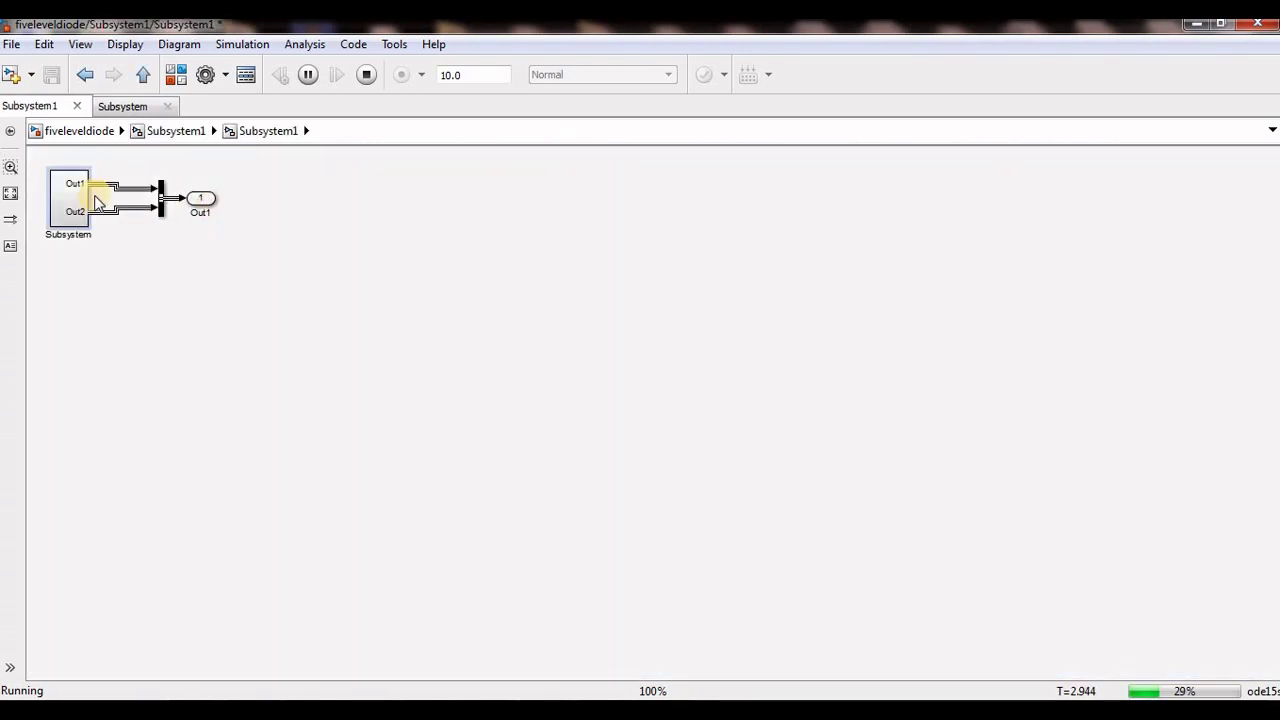
double_click(71, 200)
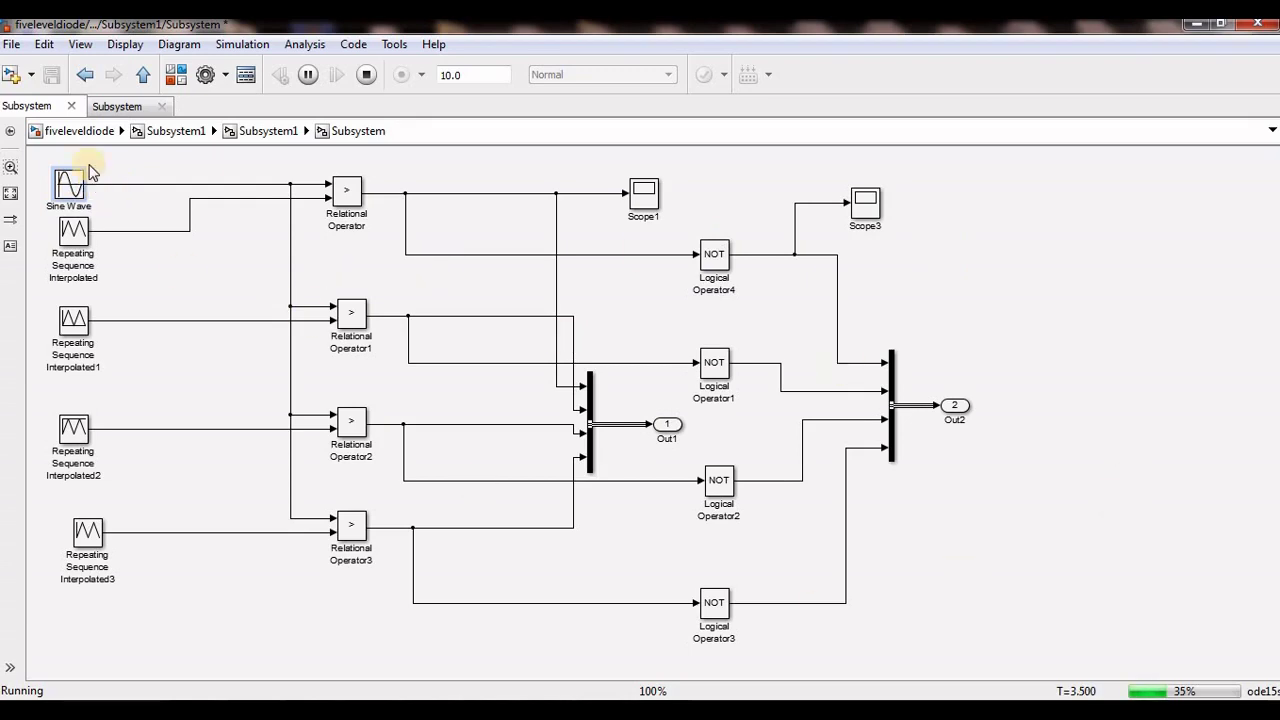
click(68, 133)
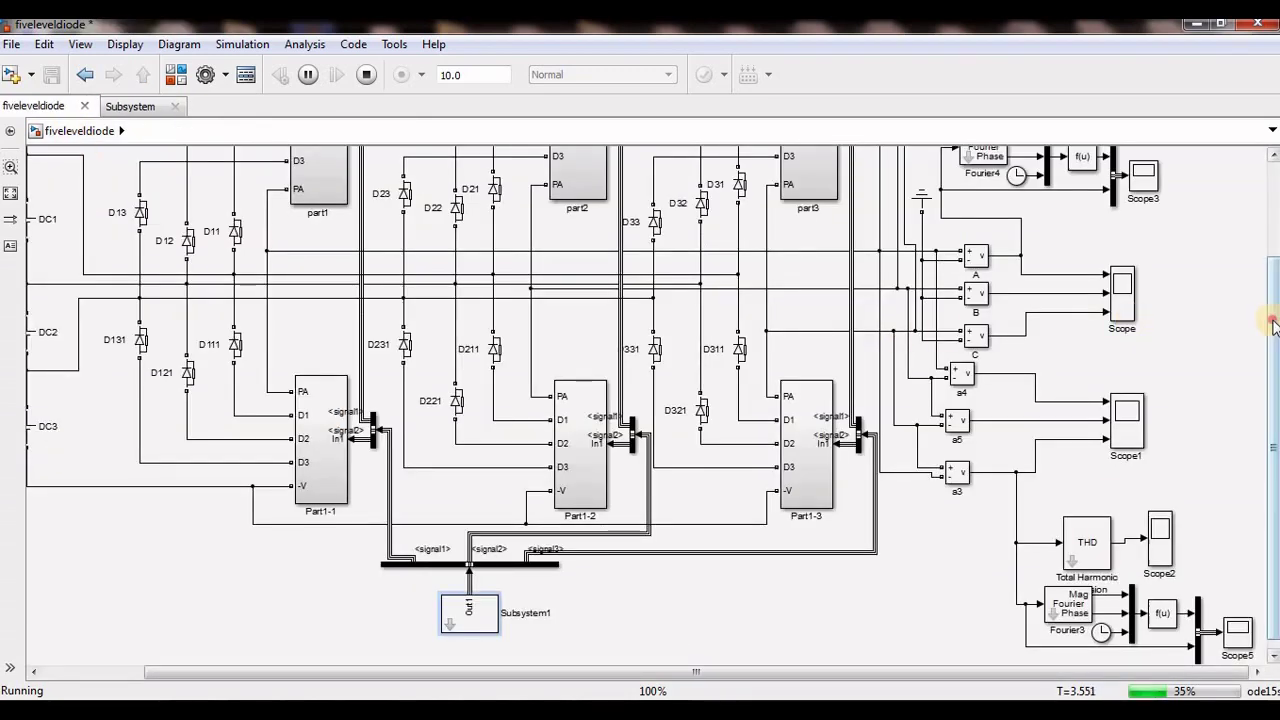
Examine the pulse connections to the upper and lower switch blocks of each phase and view the phase voltages in Scope
drag(1272, 320, 1258, 200)
drag(895, 674, 465, 263)
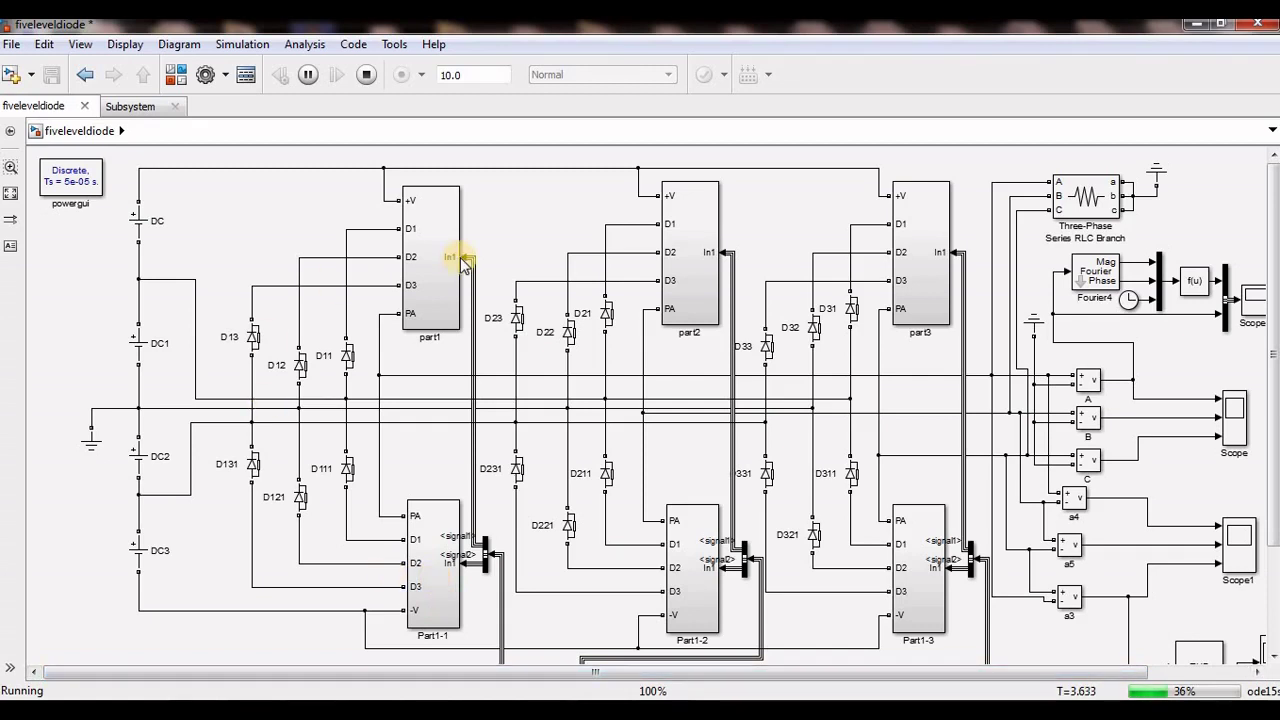
click(522, 213)
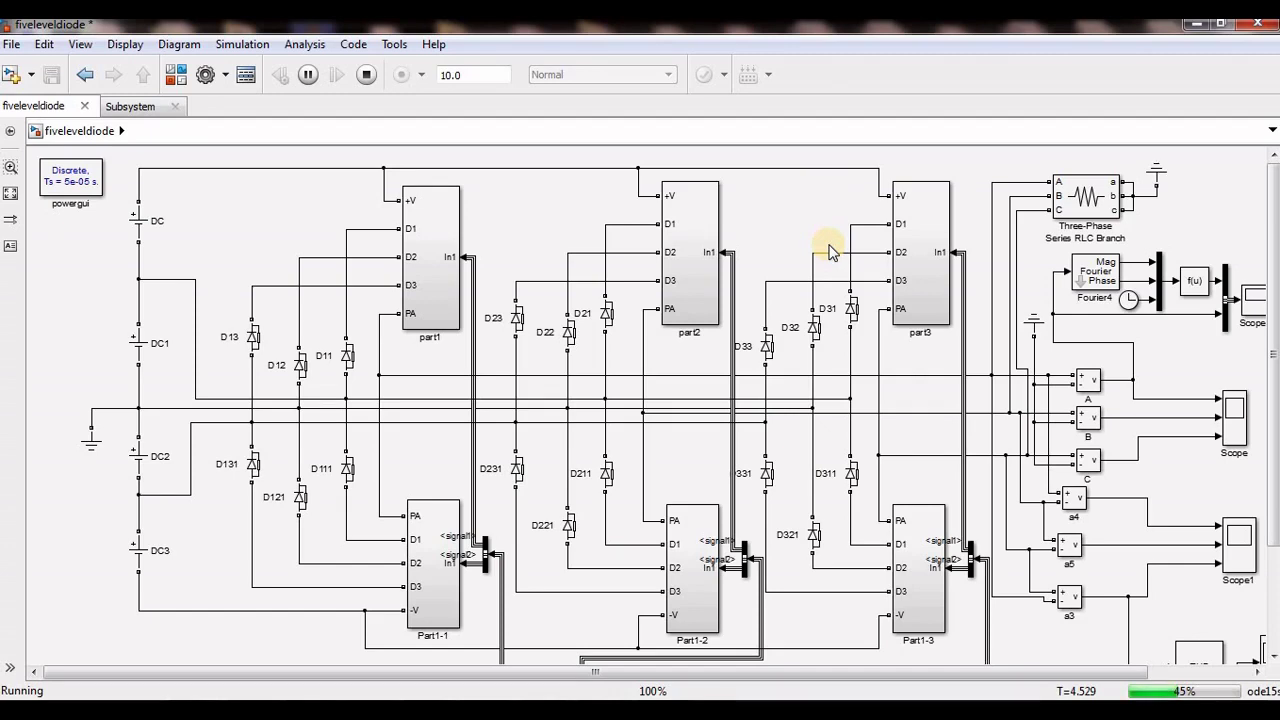
double_click(1232, 420)
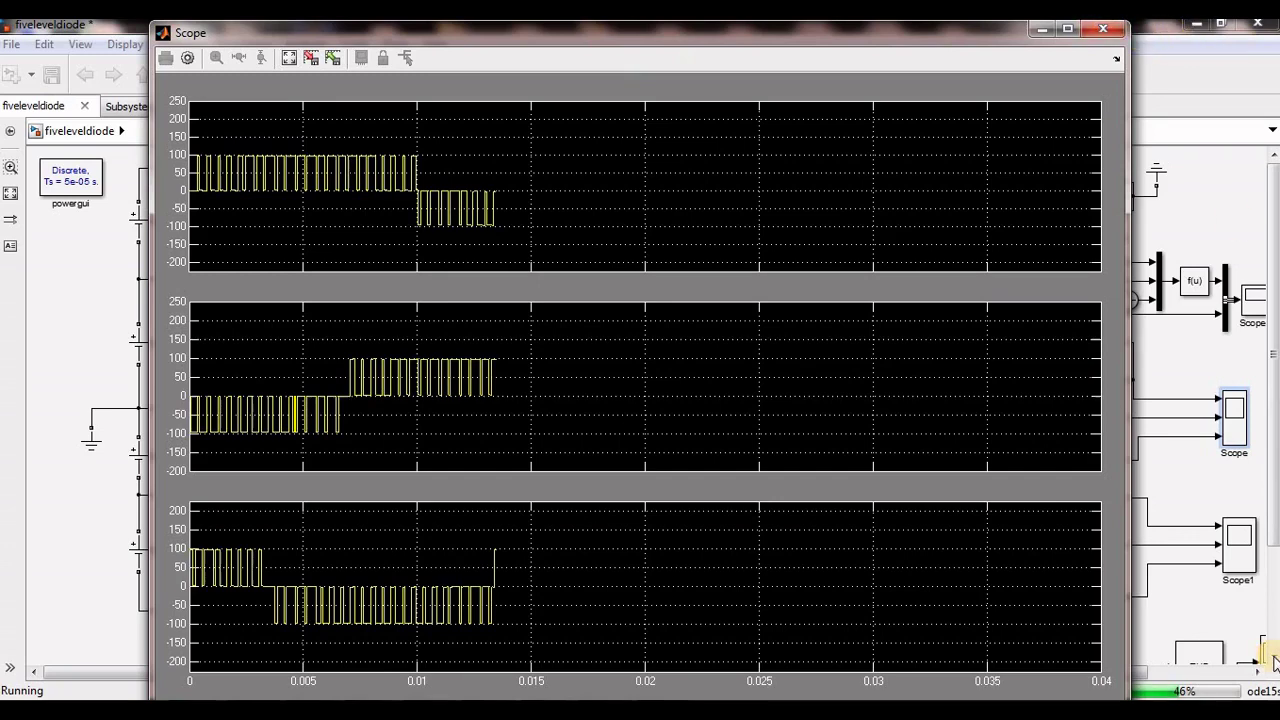
Set the index of Subsystem1 to 1 and view the three line-to-line voltages in Scope1, autoscaled
click(1270, 624)
scroll(1268, 625, down, 3)
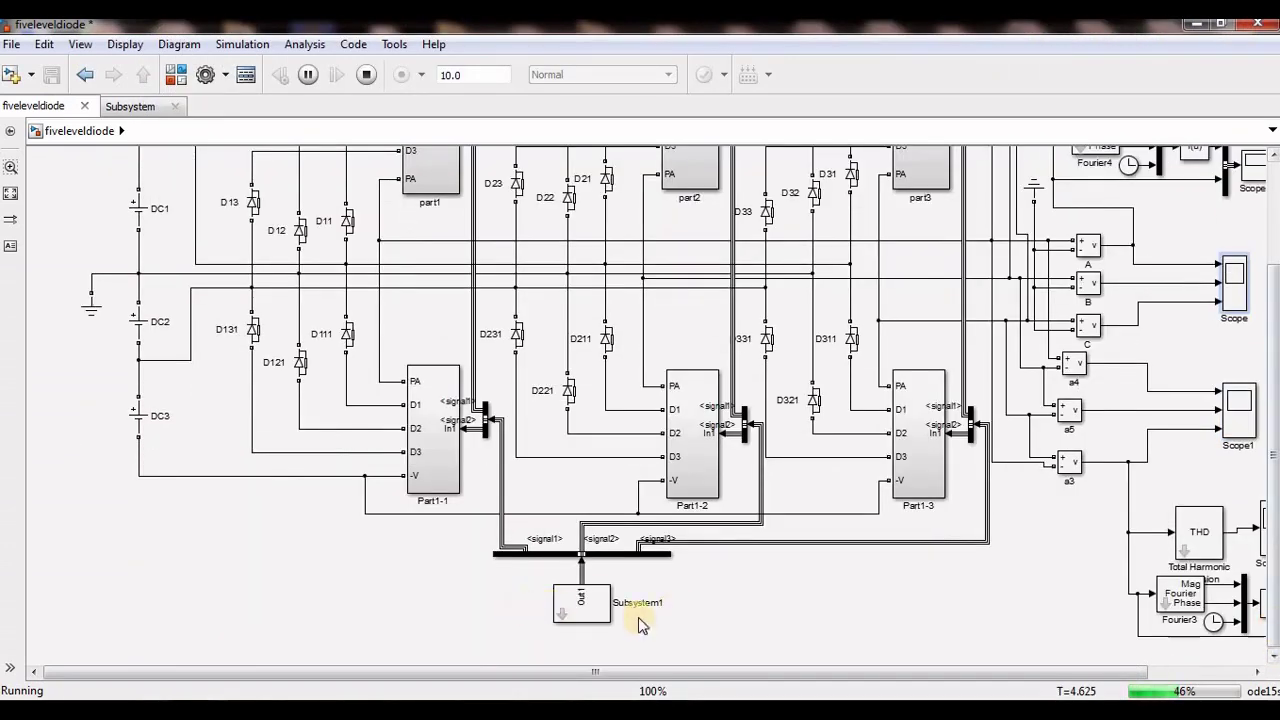
double_click(600, 603)
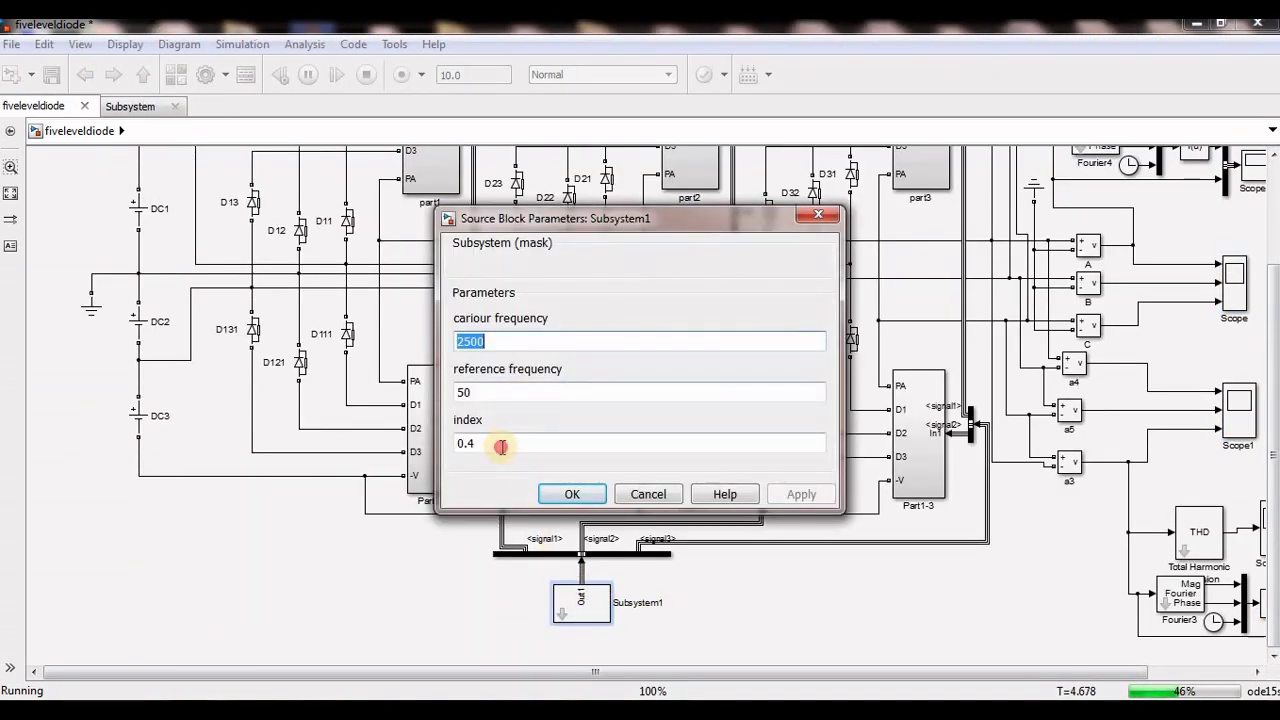
double_click(502, 447)
text(1)
click(572, 494)
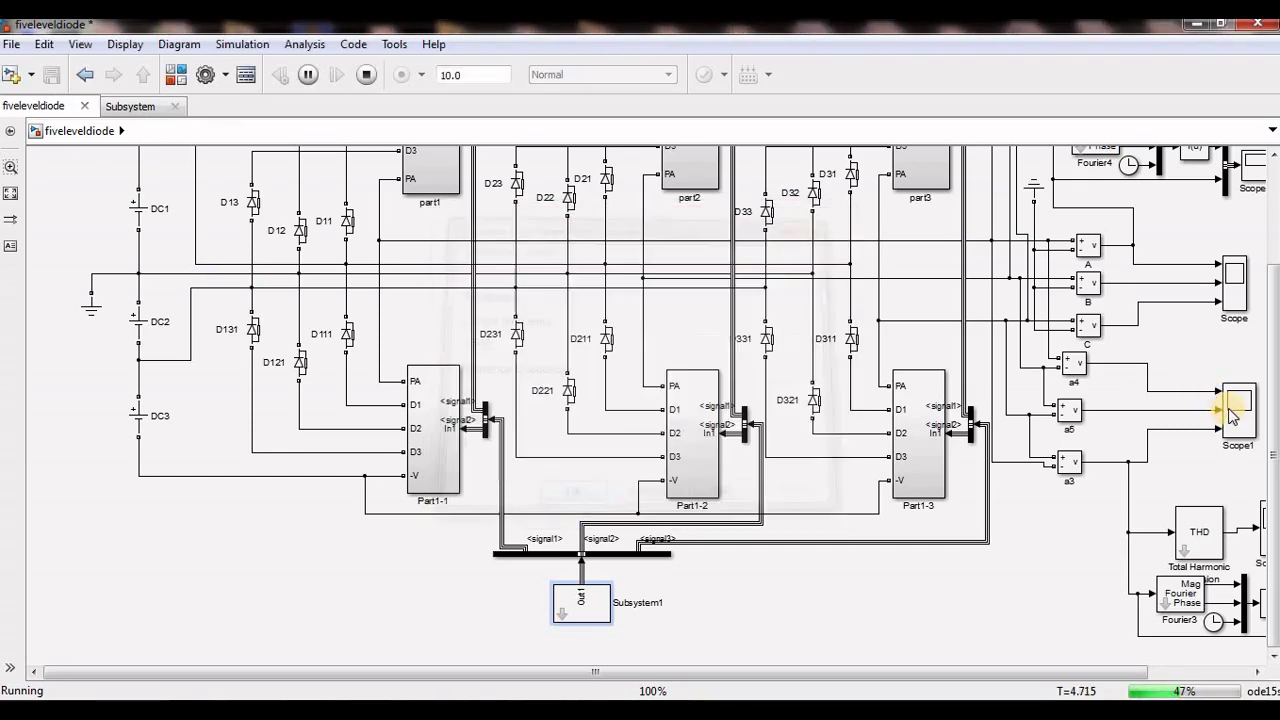
double_click(1236, 410)
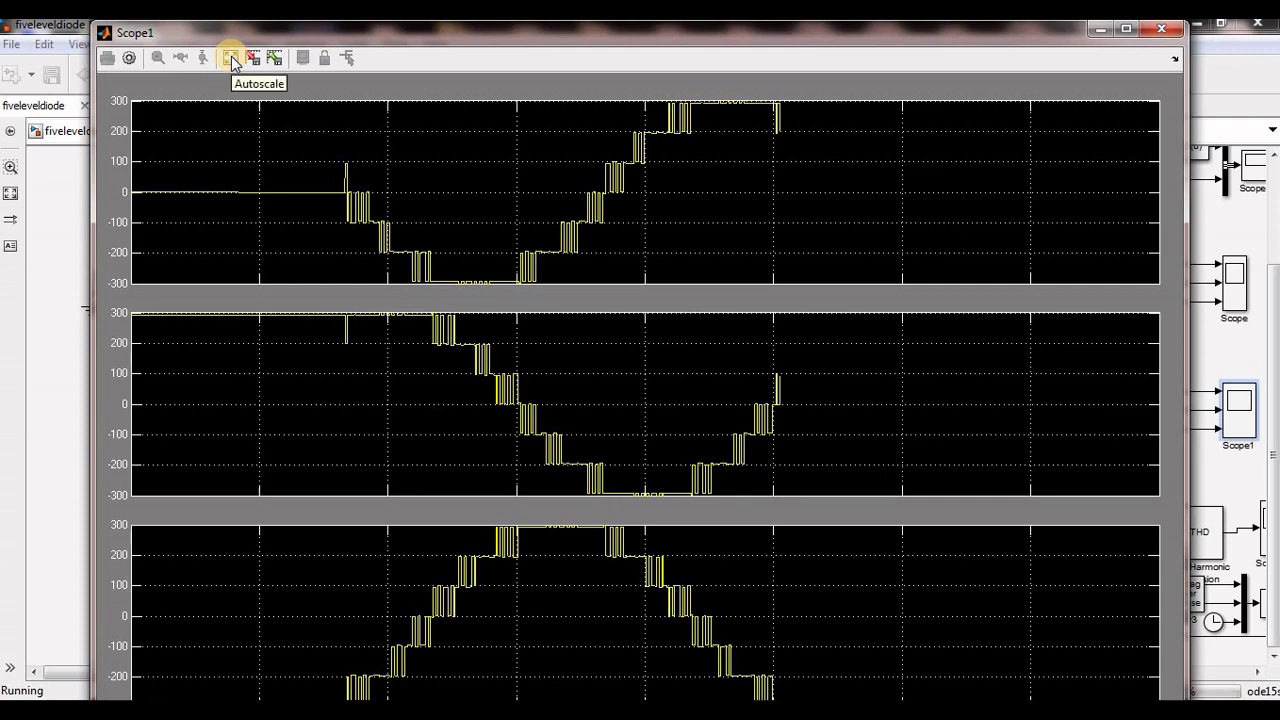
click(231, 59)
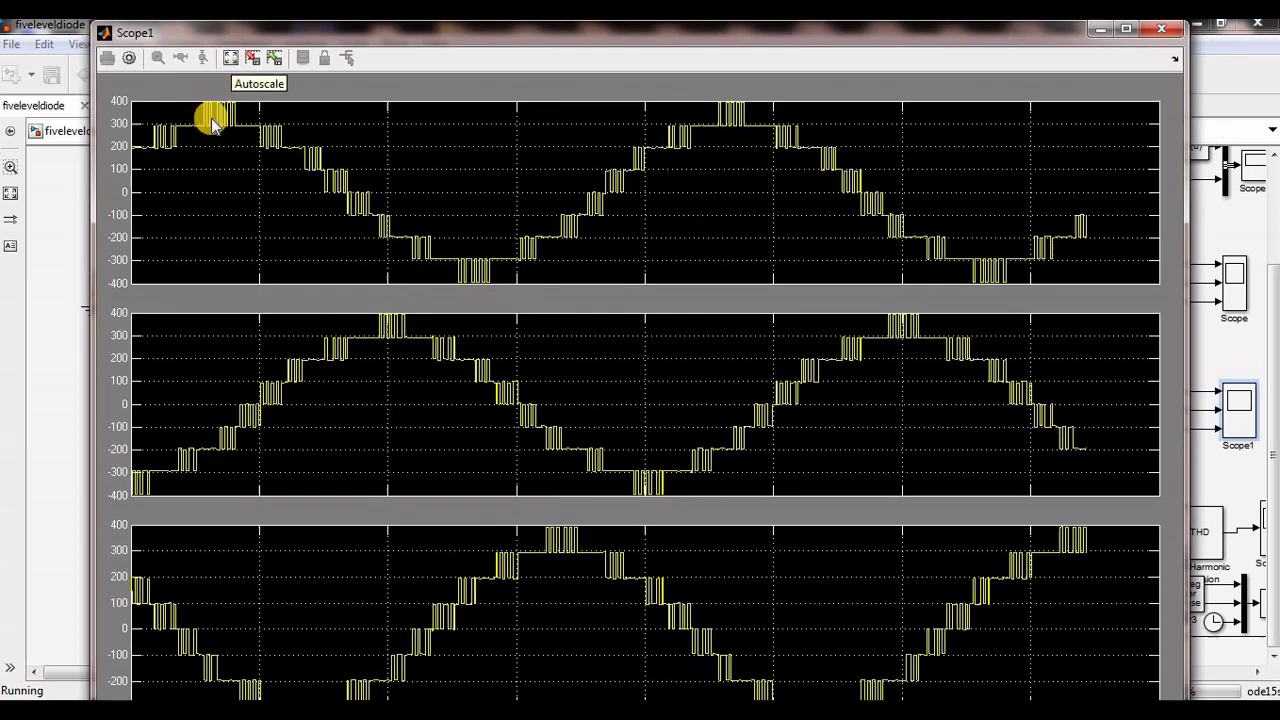